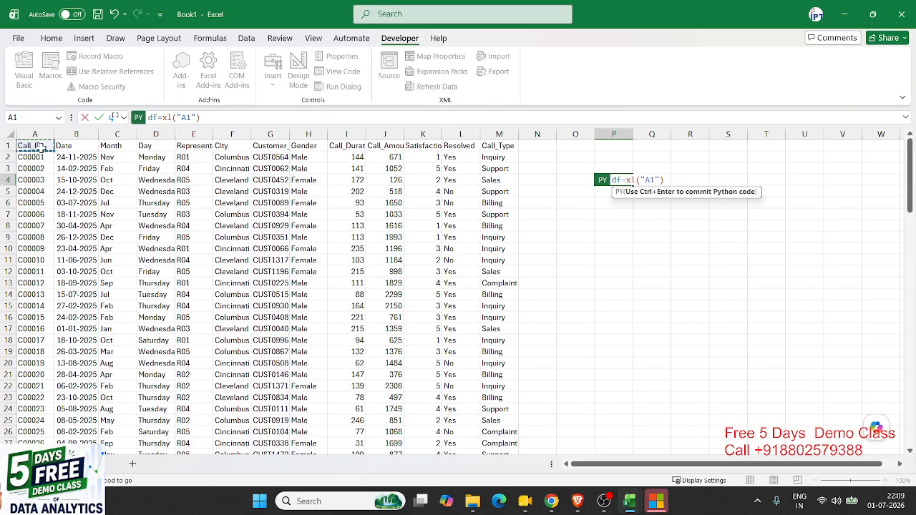
Complete the Python formula in P4 as df=xl("A1:M109", headers=True) by referencing the whole call data table, and commit it
key(ctrl+shift+Right)
key(ctrl+shift+Down)
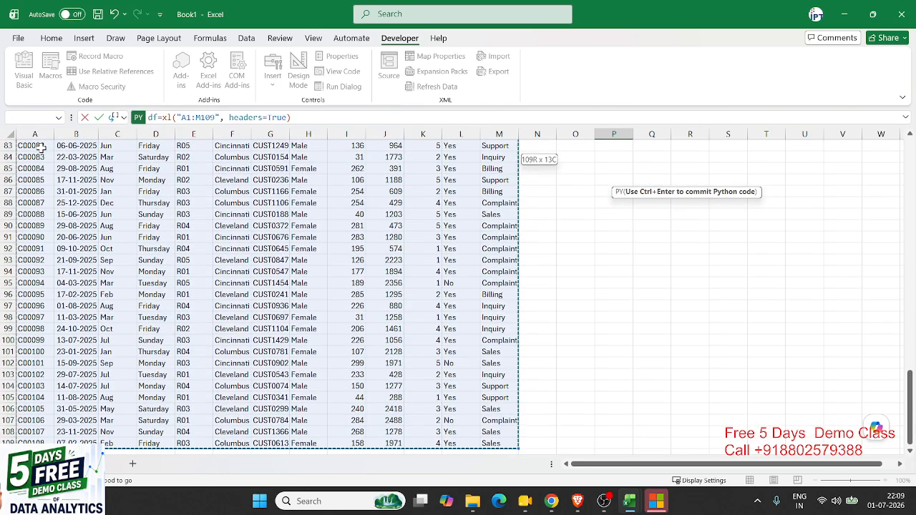
key(Escape)
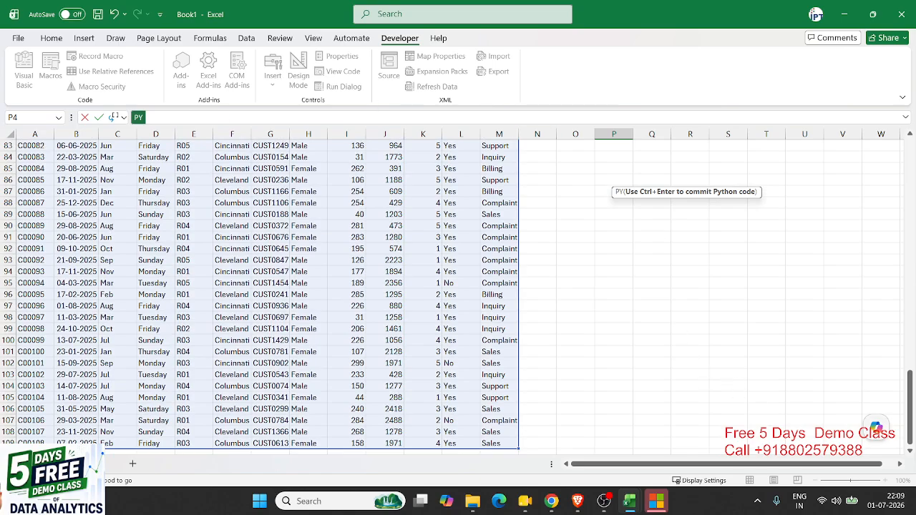
drag(910, 404, 910, 175)
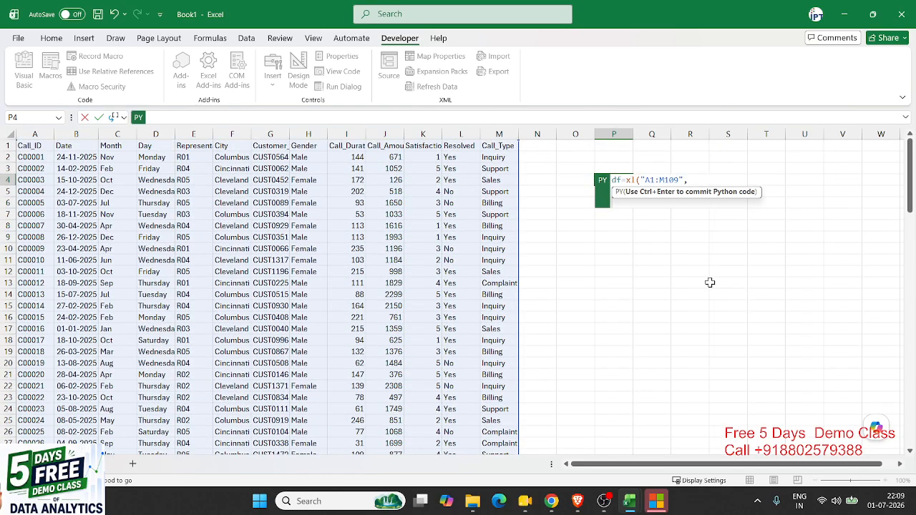
key(ctrl+Return)
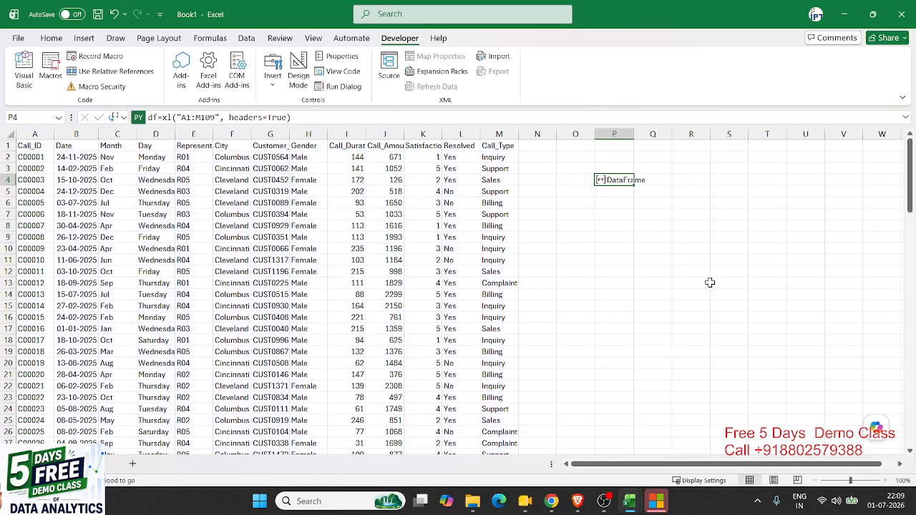
click(613, 251)
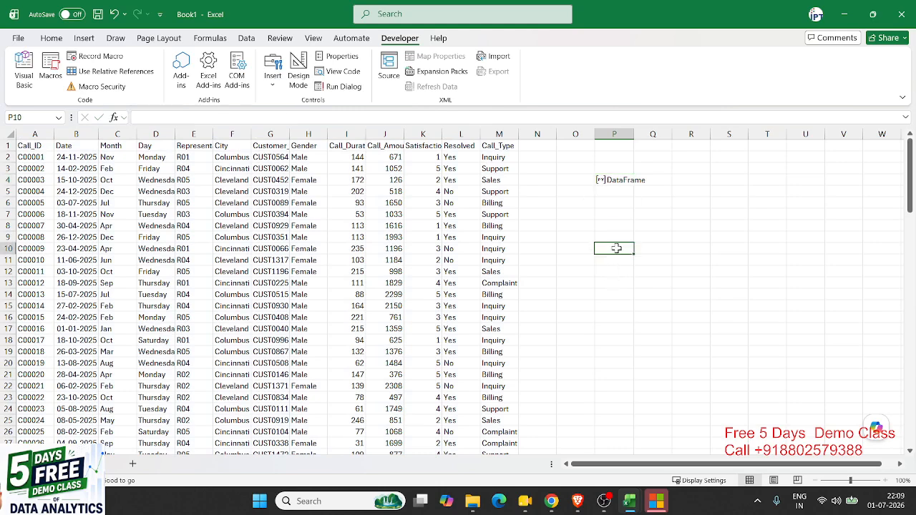
click(613, 180)
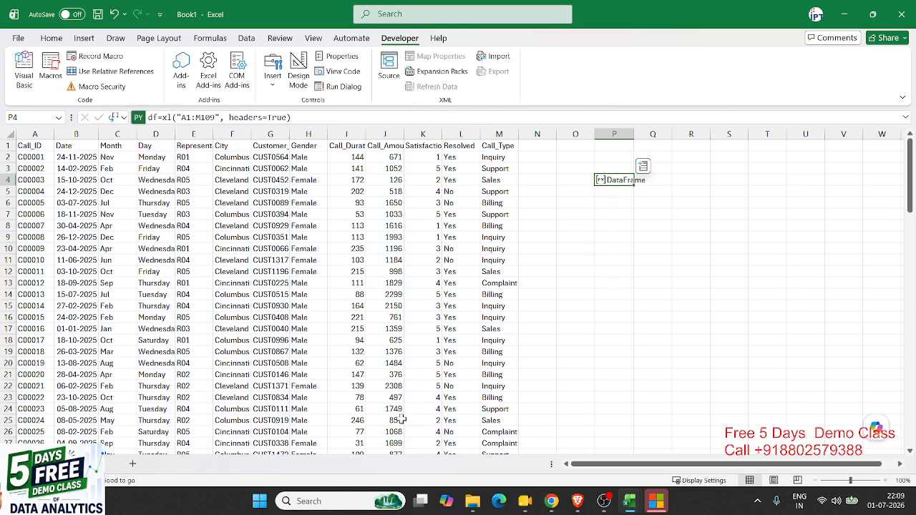
Add a new worksheet and enter the Python code df in its cell B2
click(132, 464)
click(82, 167)
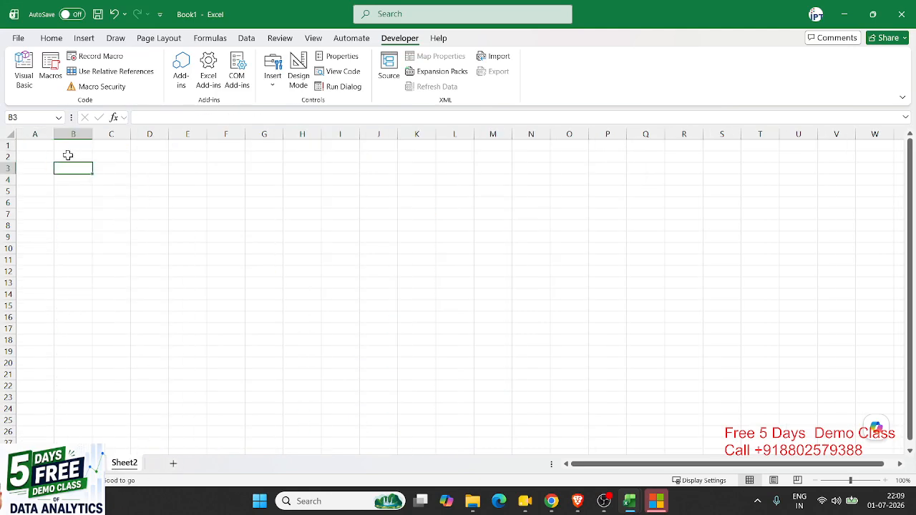
click(68, 155)
text(=)
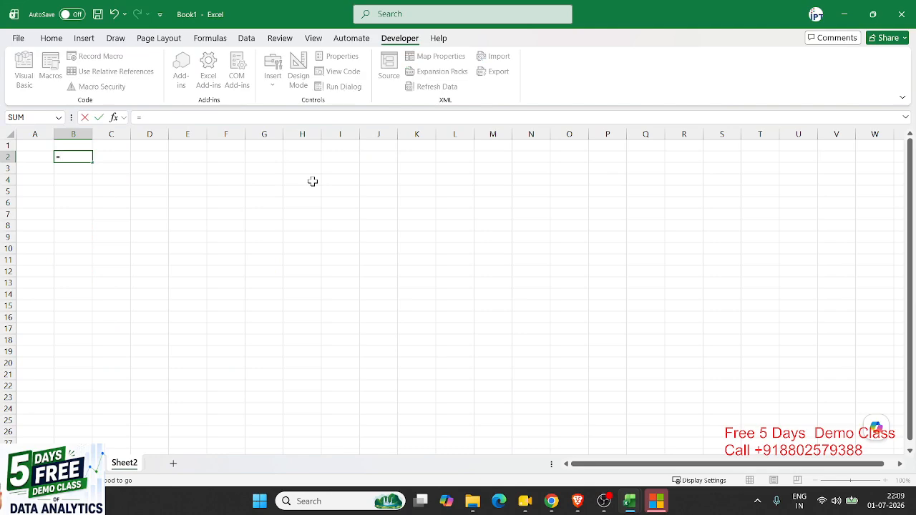
text(py)
key(Tab)
text(df)
key(Tab)
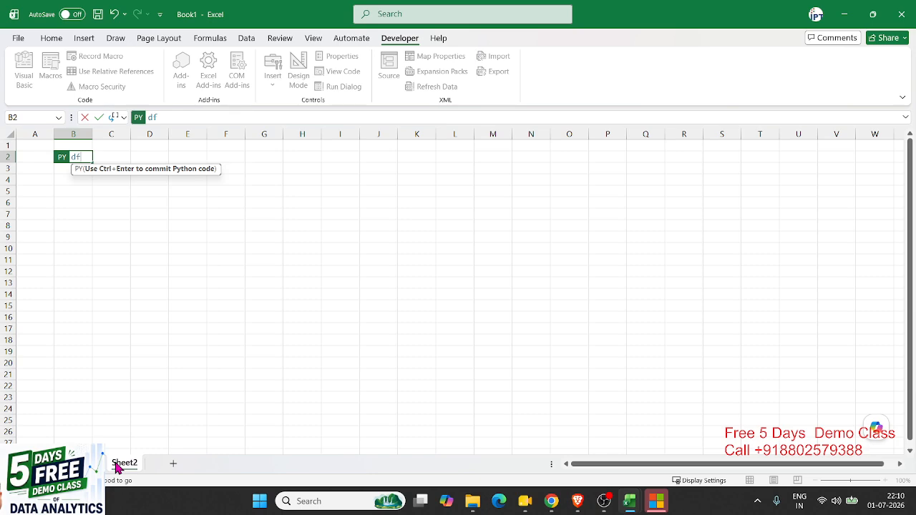
key(ctrl+Return)
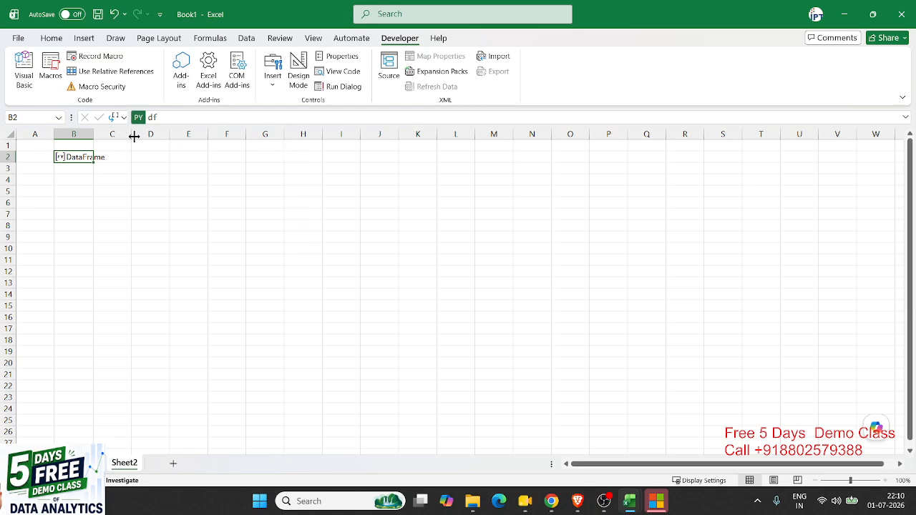
Set the Python output of cell B2 to Excel Value and look through the spilled table
click(119, 119)
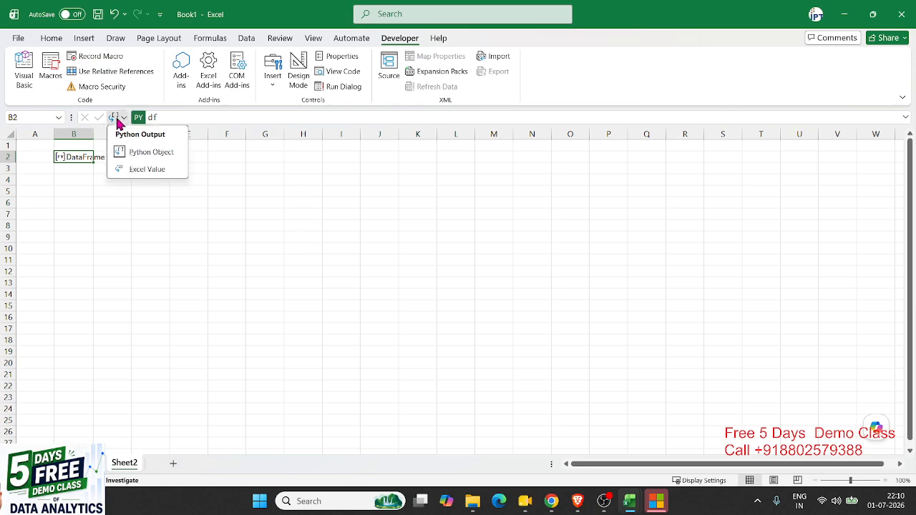
click(165, 174)
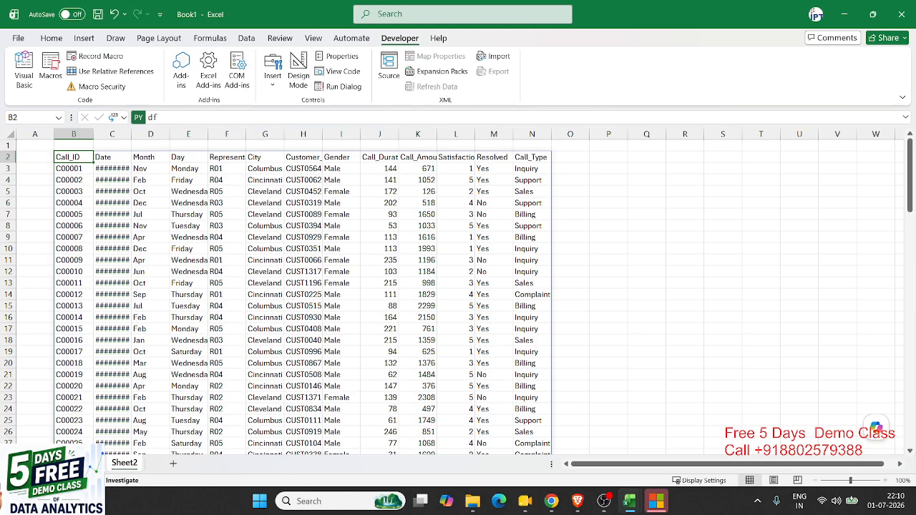
scroll(341, 277, down, 3)
key(alt+Tab)
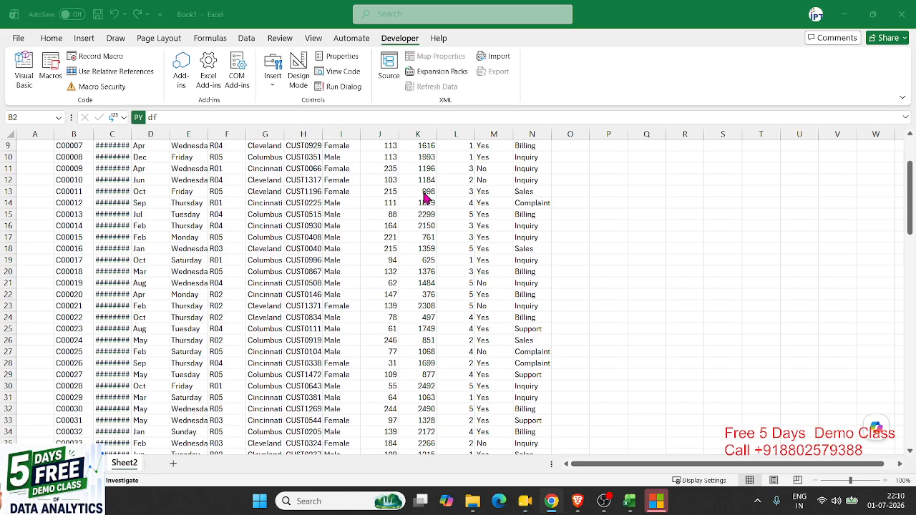
click(472, 168)
scroll(438, 183, up, 3)
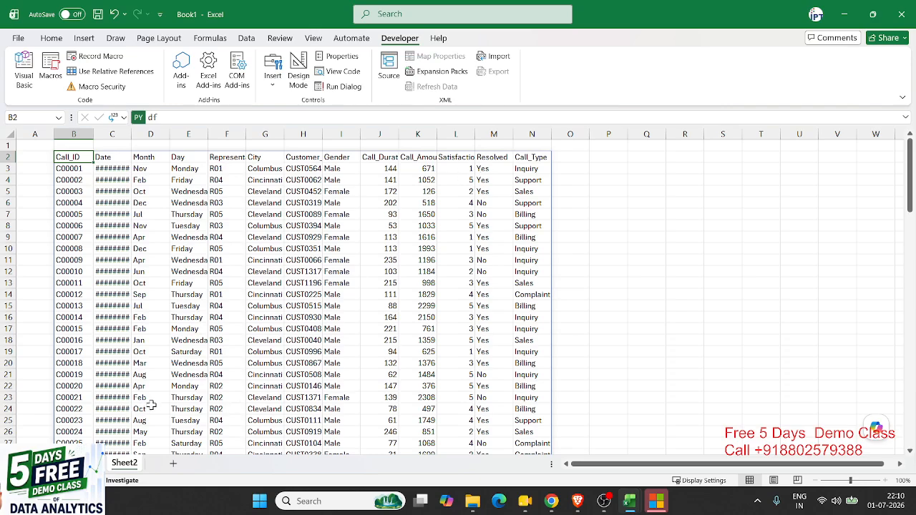
Copy the headers Call_ID through City from the source data sheet and paste them in Sheet2 starting at P3
click(88, 464)
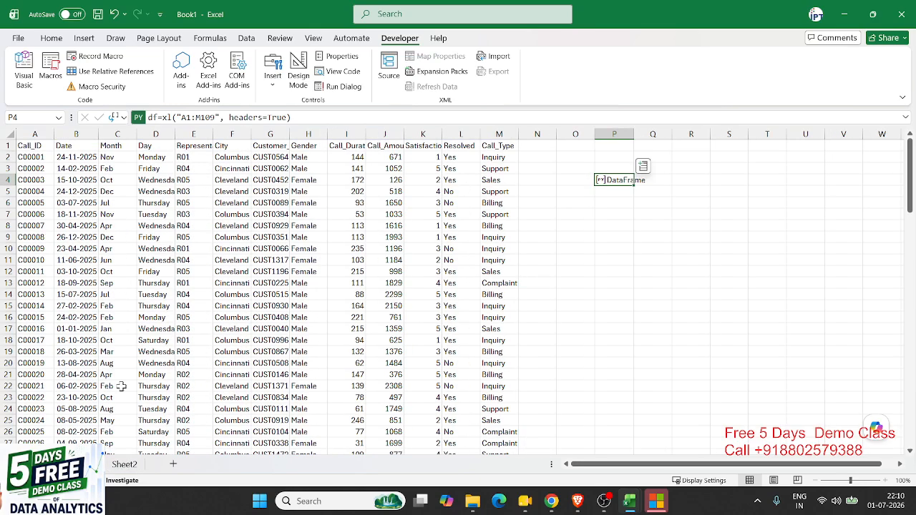
drag(75, 148, 226, 147)
key(ctrl+c)
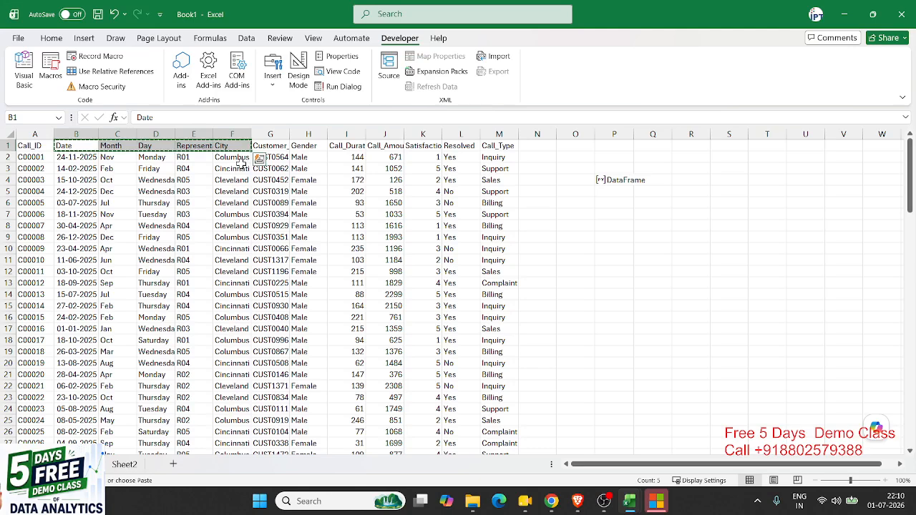
drag(21, 144, 219, 147)
key(ctrl+c)
click(125, 465)
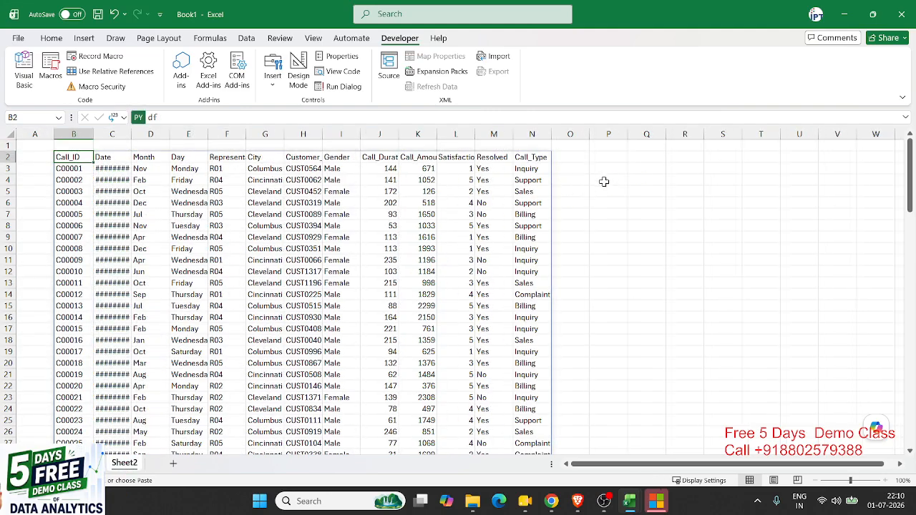
click(608, 183)
click(613, 168)
key(ctrl+v)
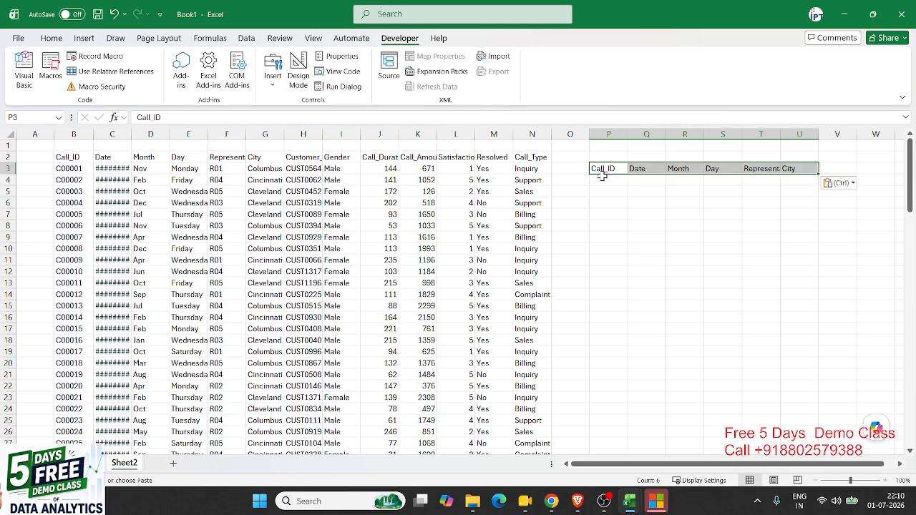
Enter the formula =TEXTJOIN(",",TRUE,P3) in cell P4 below the pasted headers
click(615, 180)
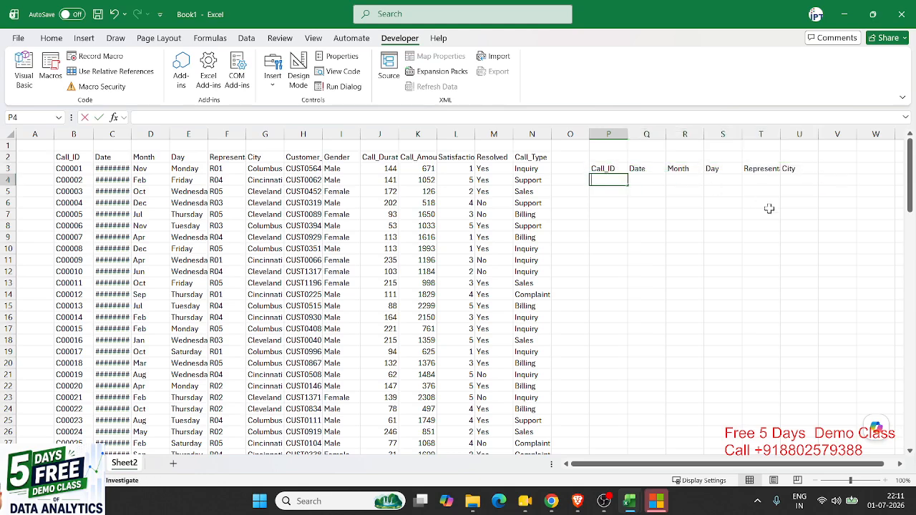
text(=)
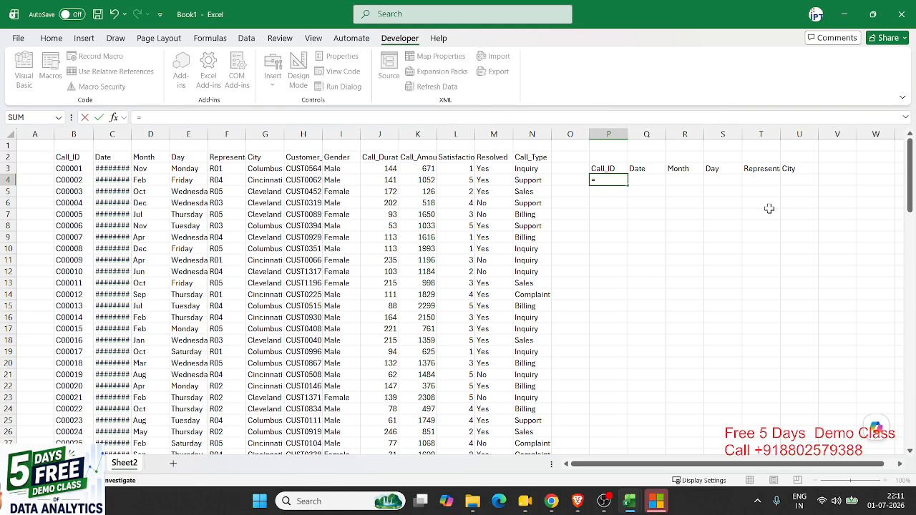
text(te)
key(Down)
key(Down)
key(Down)
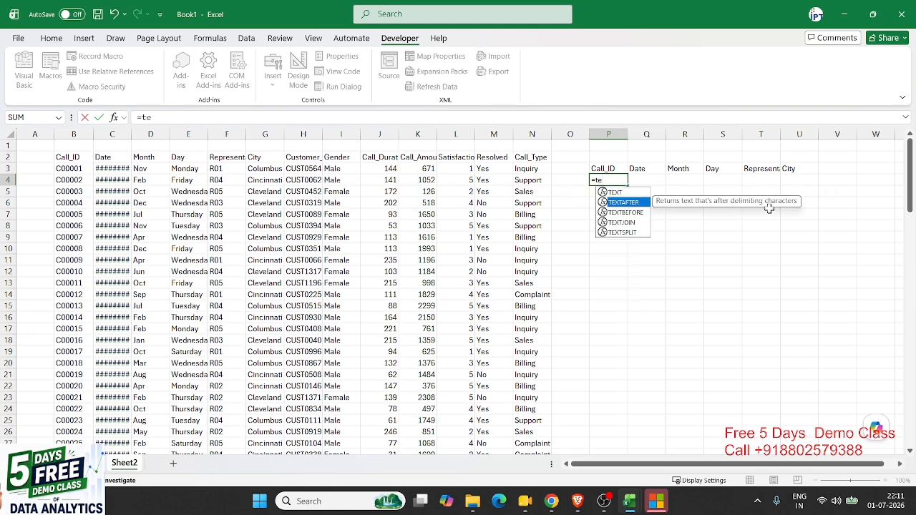
key(Tab)
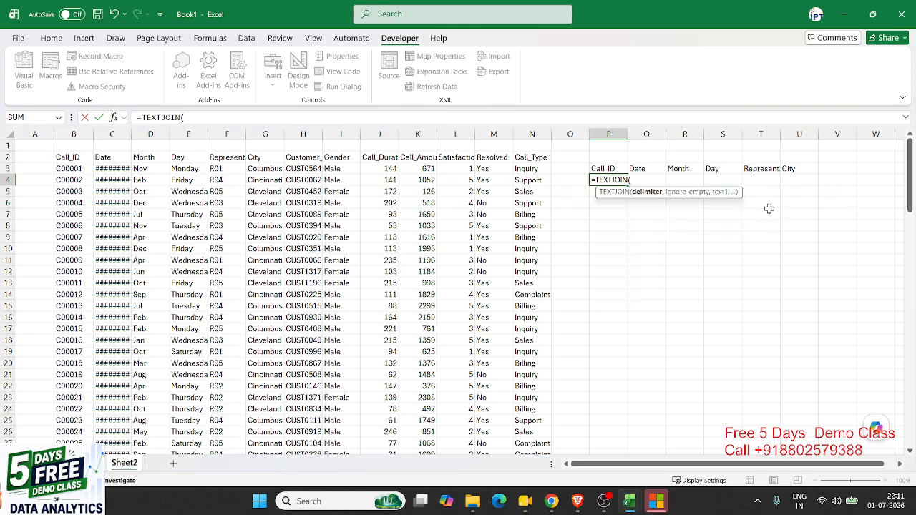
text(",",)
key(Tab)
text(,)
key(Up)
key(Return)
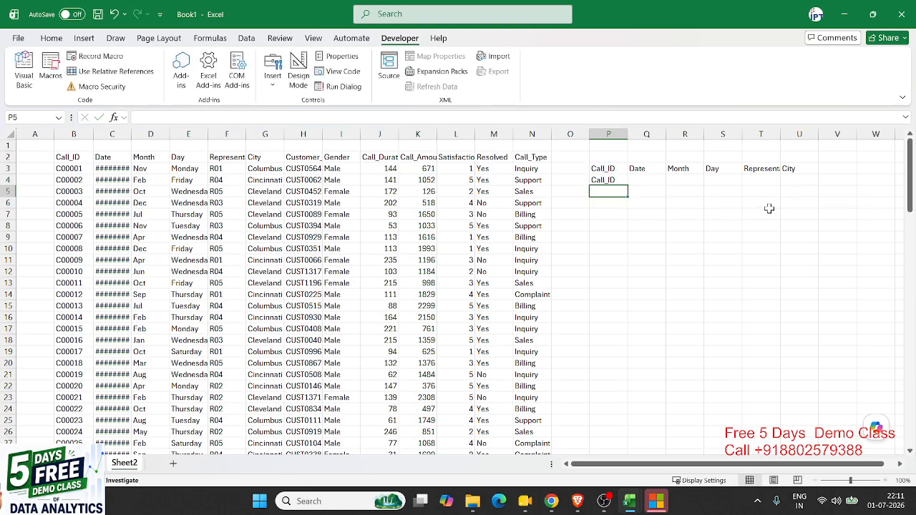
key(Up)
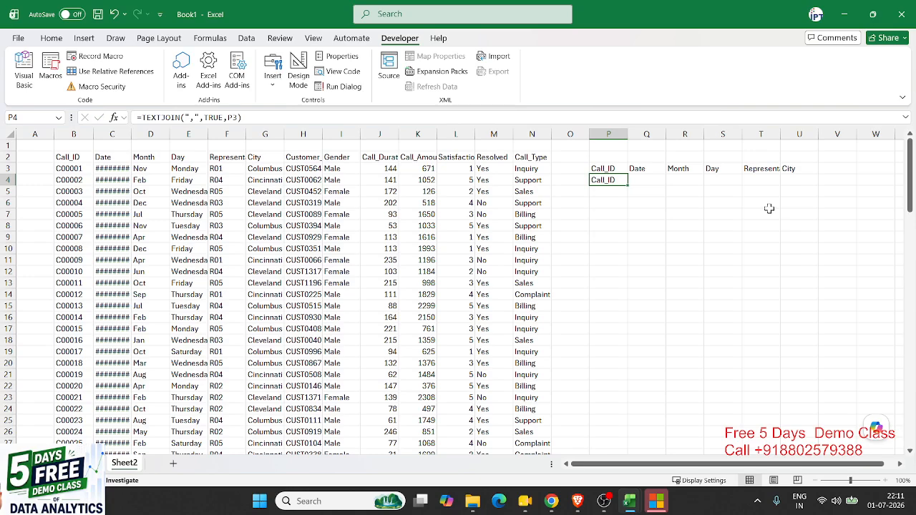
Extend the text range of the TEXTJOIN formula in P4 to P3:U3
double_click(603, 180)
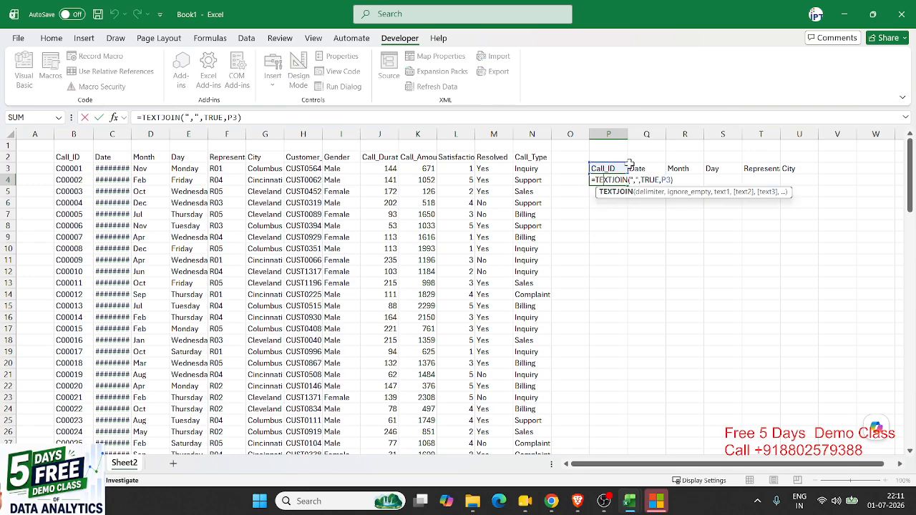
drag(627, 161, 800, 176)
key(Return)
Replace the TEXTJOIN formula in P4 with its plain value and copy the resulting comma-separated header text
key(Up)
key(ctrl+c)
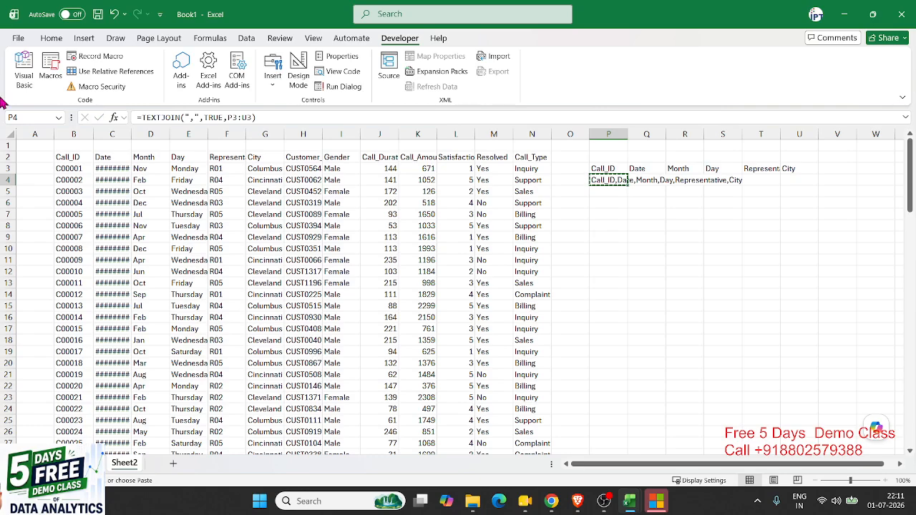
click(50, 38)
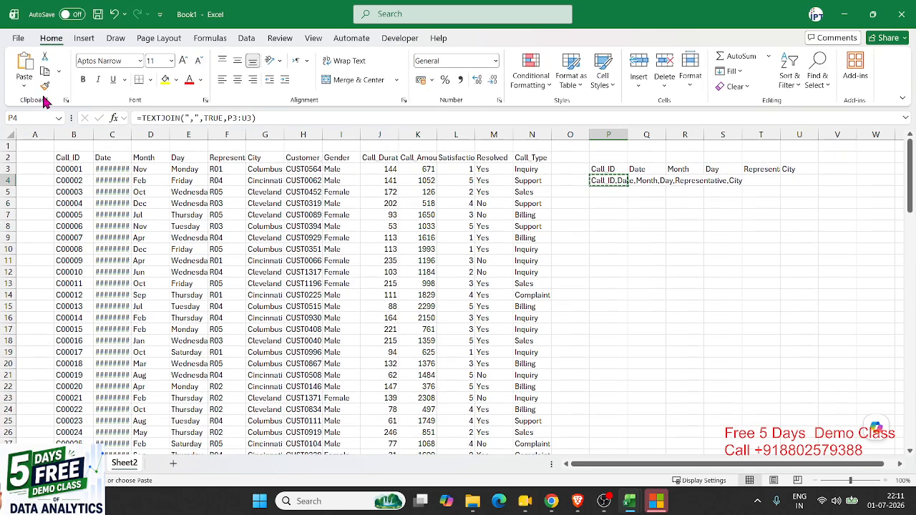
click(32, 93)
click(22, 178)
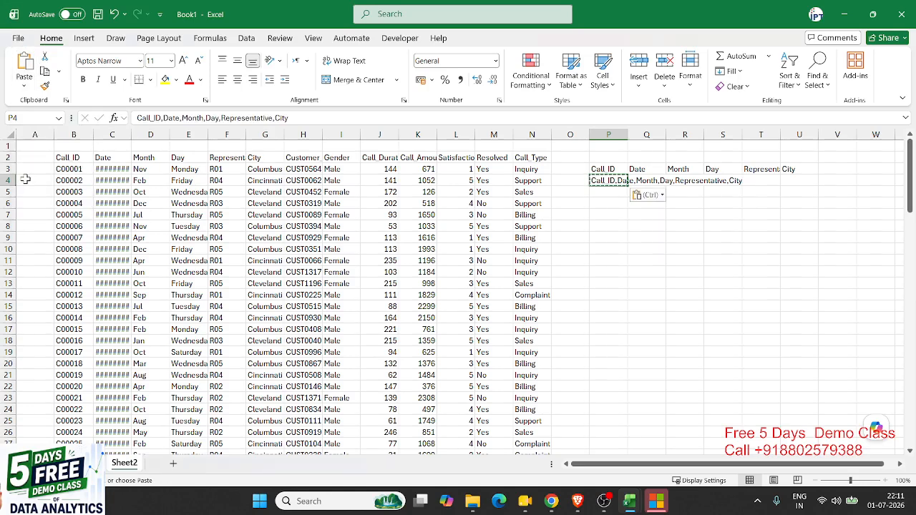
drag(341, 117, 82, 114)
key(ctrl+c)
key(Escape)
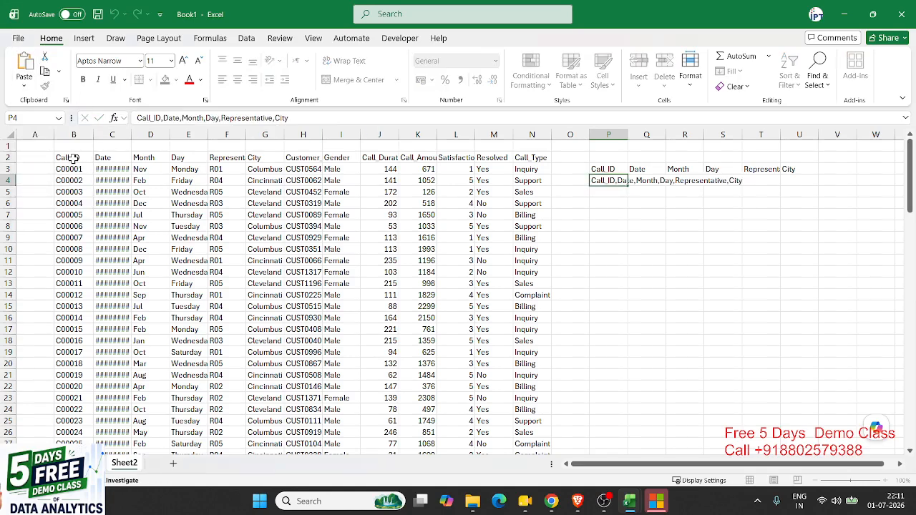
Select the Python cell B2 and enlarge the formula bar to fit several lines of code
click(75, 158)
double_click(71, 157)
key(Escape)
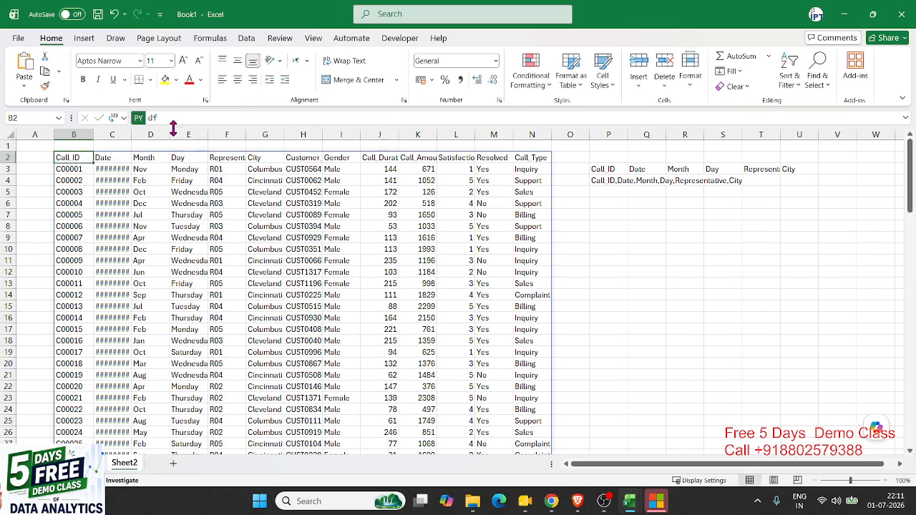
drag(172, 126, 175, 149)
Add a second code line to B2 reading df=df[[Call_ID,Date,Month,Day,Representative,City]], using the copied header text
click(168, 131)
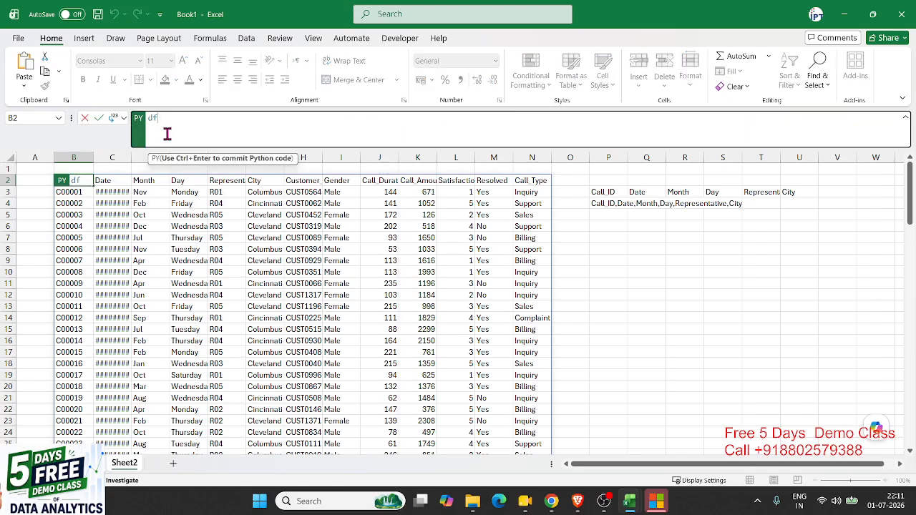
text(\)
key(BackSpace)
key(Return)
text(df=dd)
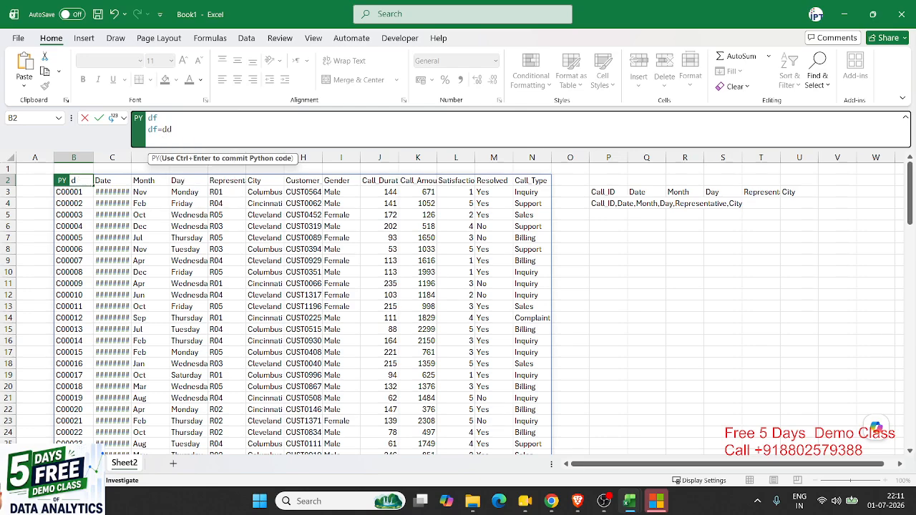
key(BackSpace)
text(f)
text([[])
key(ctrl+v)
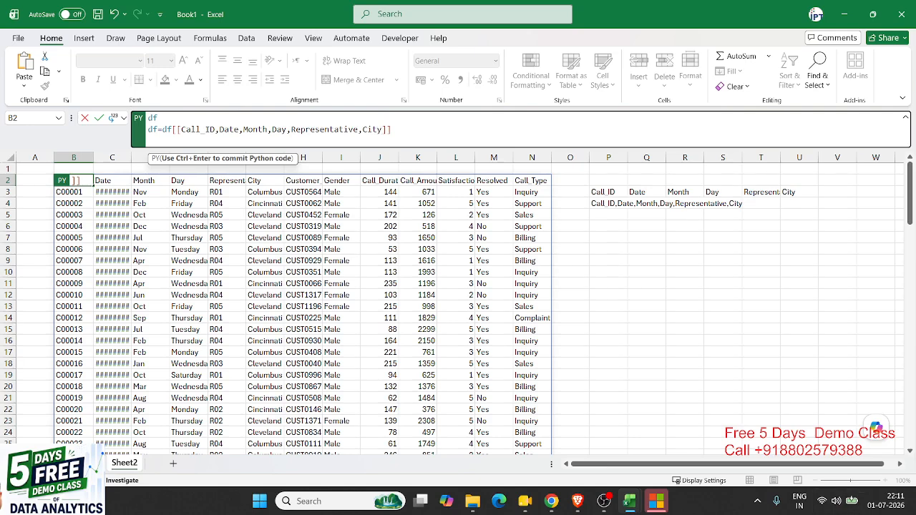
Enclose Call_ID and the combined text Date,Month in double quotes within the column list of B2's second code line
click(181, 130)
text(")
click(221, 149)
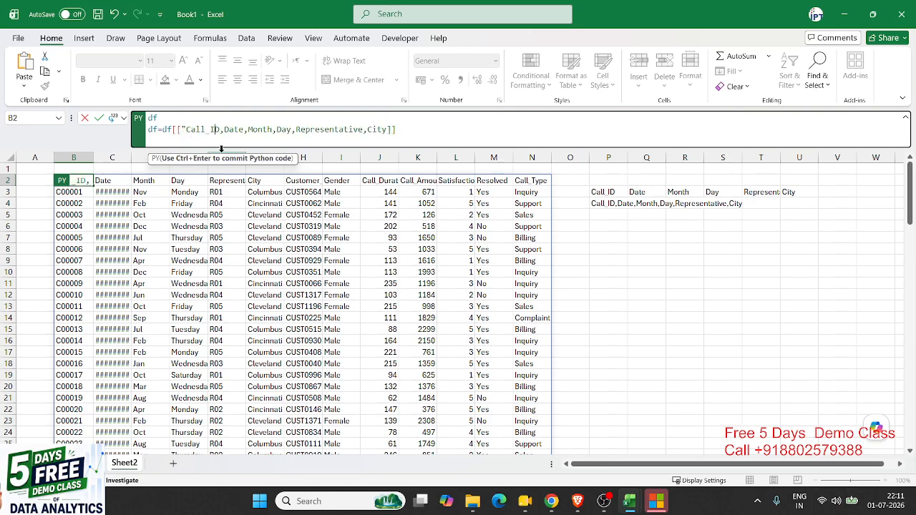
text(")
key(Right)
text(")
key(Right)
key(Right)
key(Right)
key(Right)
key(Right)
key(Right)
key(Right)
key(Right)
key(Right)
key(Right)
text(")
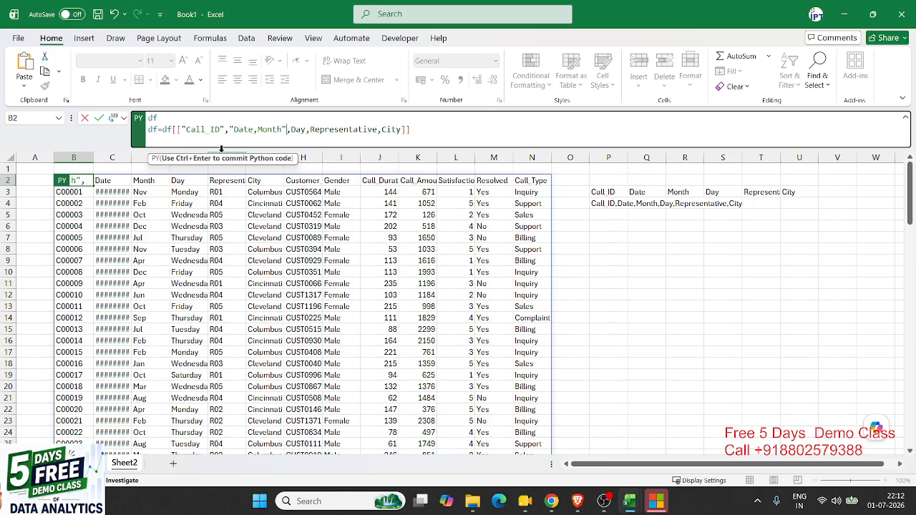
Enclose Day, Representative and City in double quotes in B2's column list and run the Python code
key(Right)
text(")
key(Right)
key(Right)
key(Right)
text(")
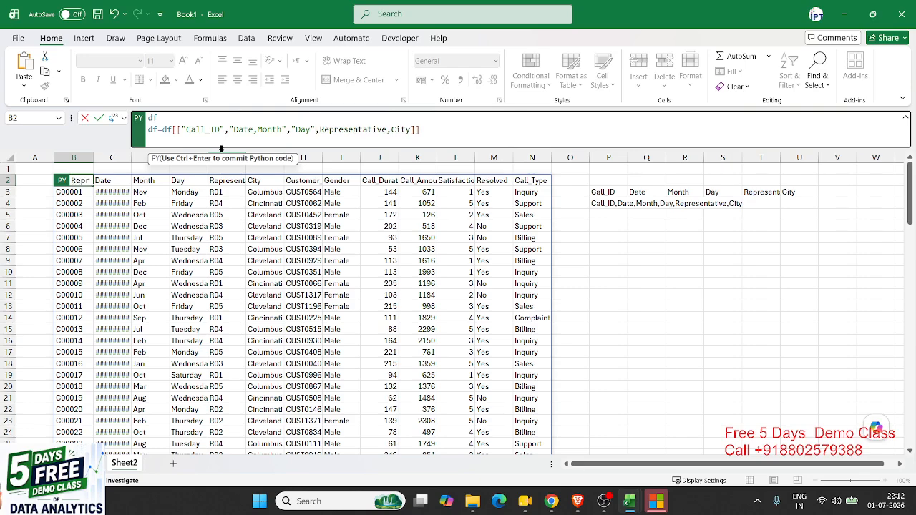
key(Right)
text(")
key(Right)
key(Right)
key(Right)
key(Right)
key(Right)
key(Right)
key(Right)
key(Right)
key(Right)
key(Right)
key(Right)
key(Right)
key(Right)
key(Right)
text(",")
key(Right)
key(Right)
key(Right)
key(Right)
text(")
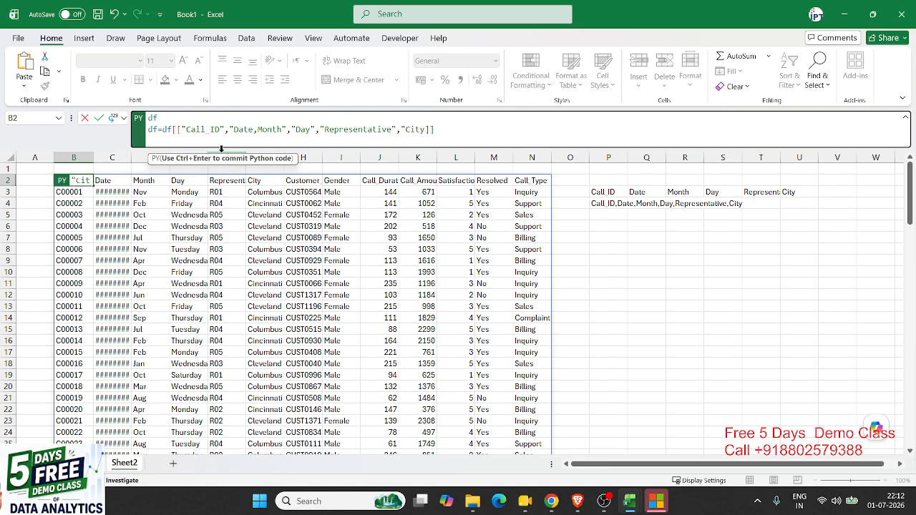
key(End)
text(")
key(ctrl+Return)
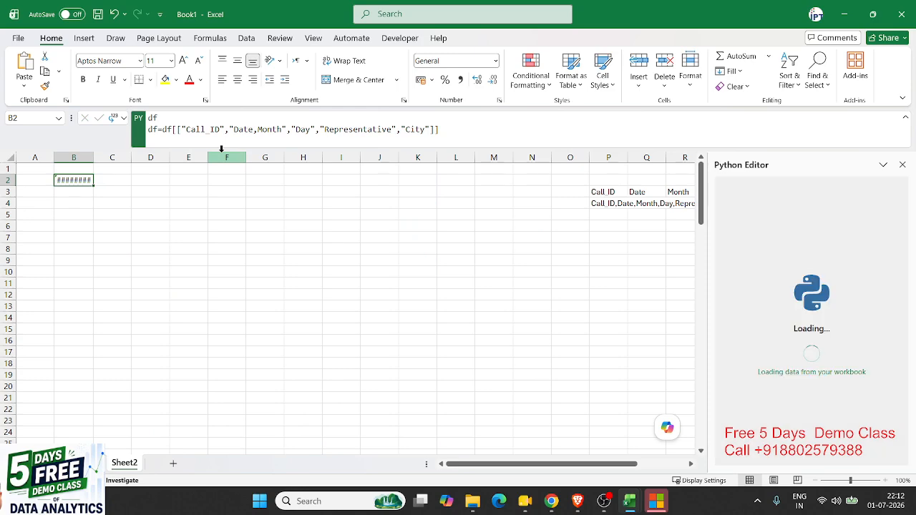
Rename the variable assigned in B2's second code line to sf and run the code again
double_click(314, 127)
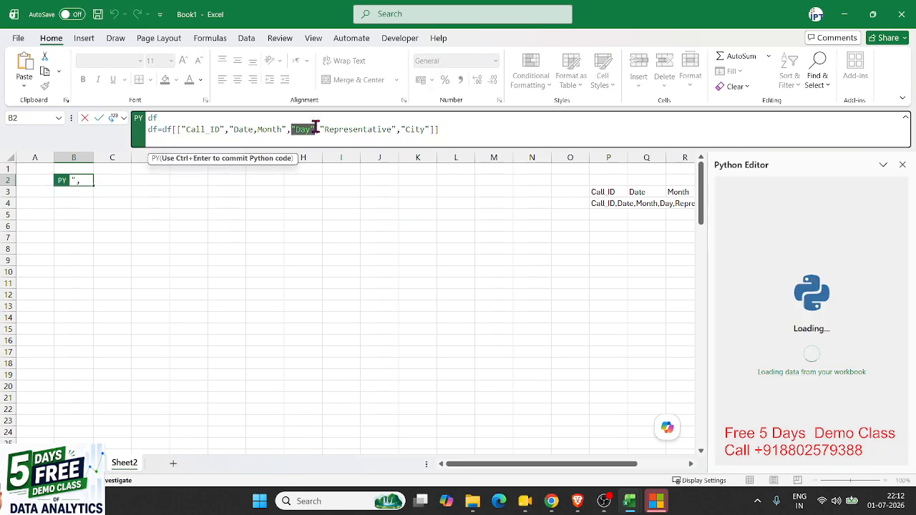
triple_click(315, 127)
click(145, 130)
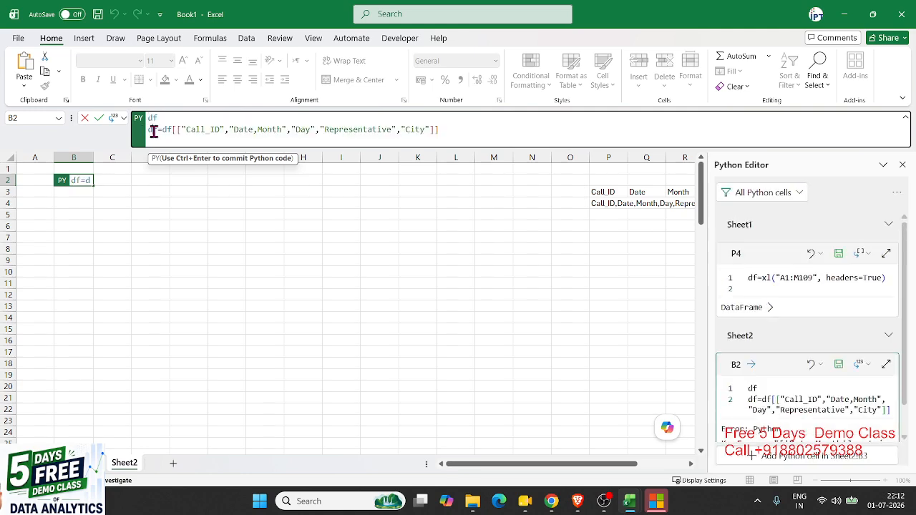
key(BackSpace)
text(s)
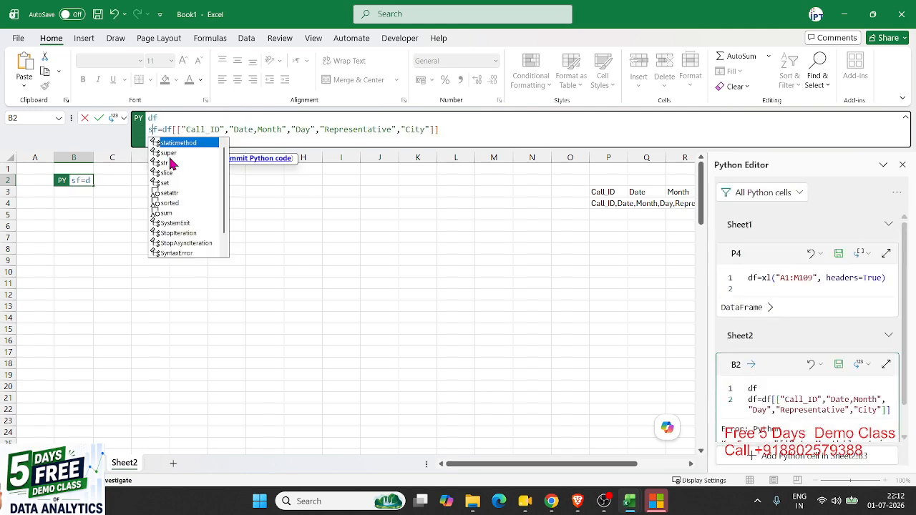
key(ctrl+Return)
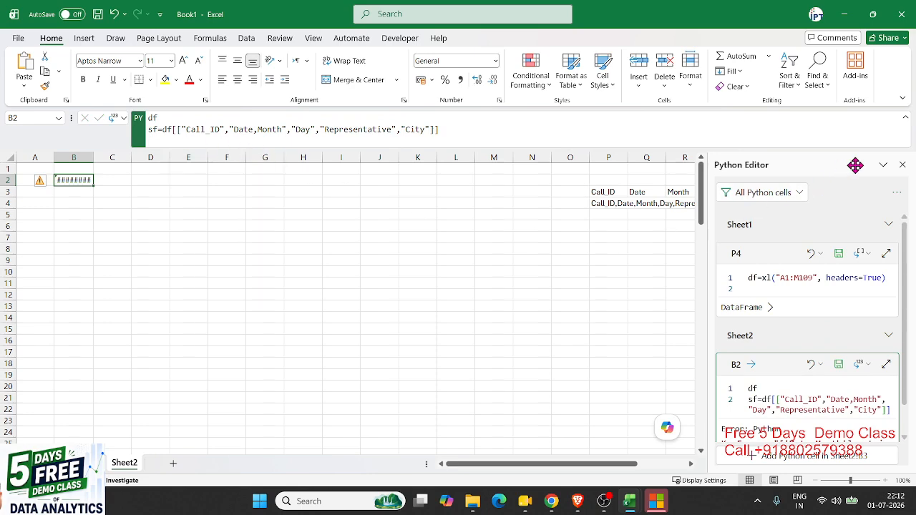
click(903, 165)
click(542, 119)
key(ctrl+Return)
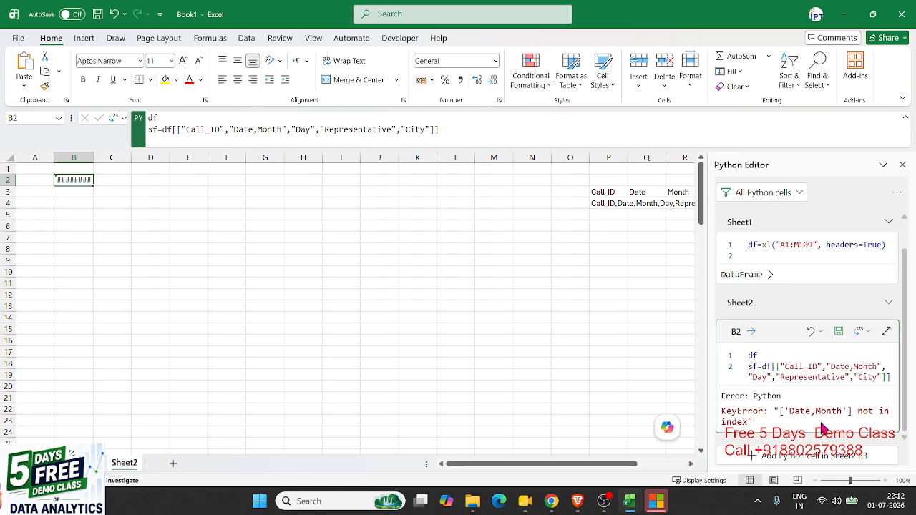
Split the quoted Date,Month entry in B2 into "Date","Month", run the code, and autofit column C
click(230, 129)
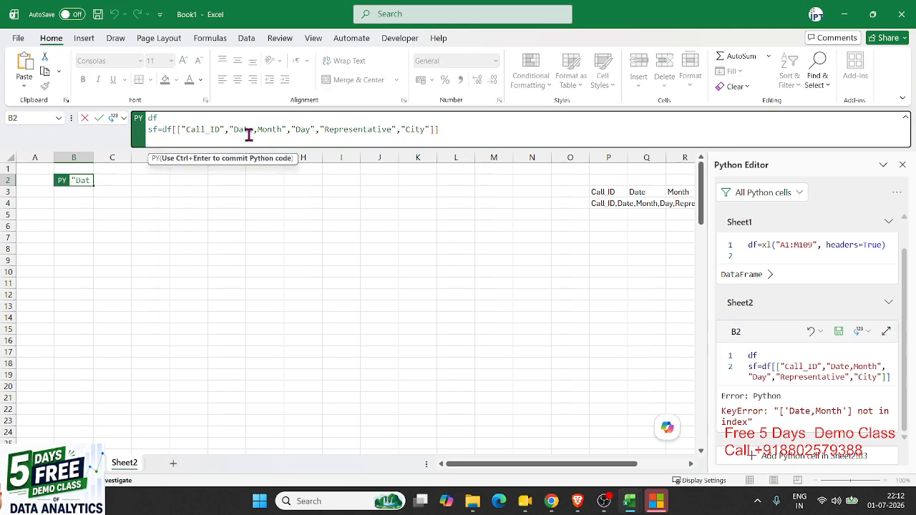
click(254, 130)
text(")
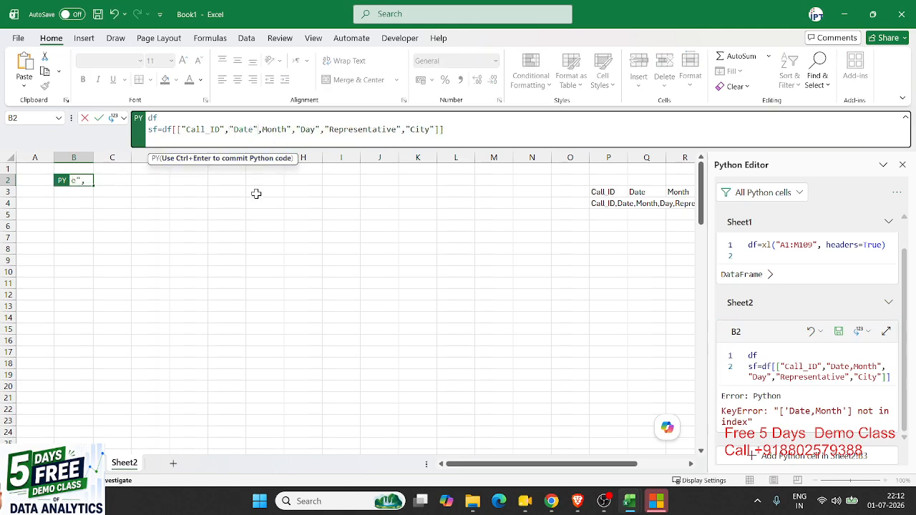
key(Right)
text(")
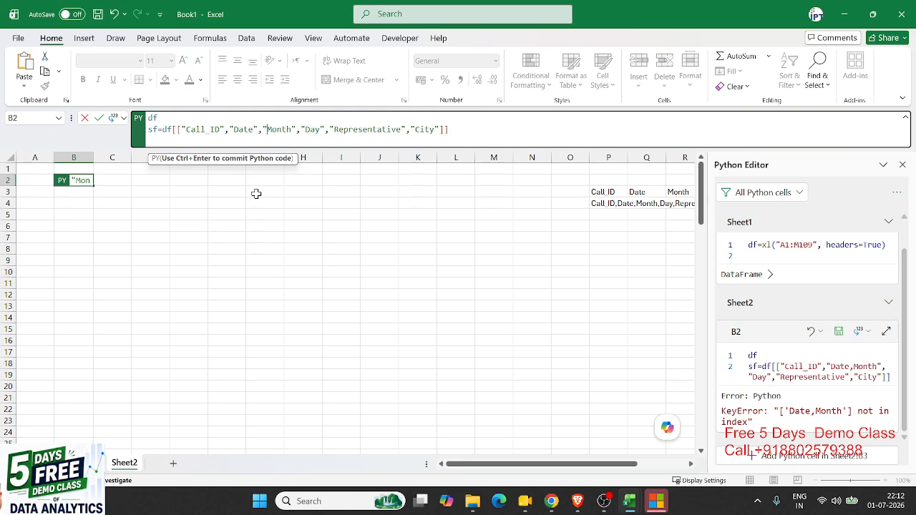
key(ctrl+Return)
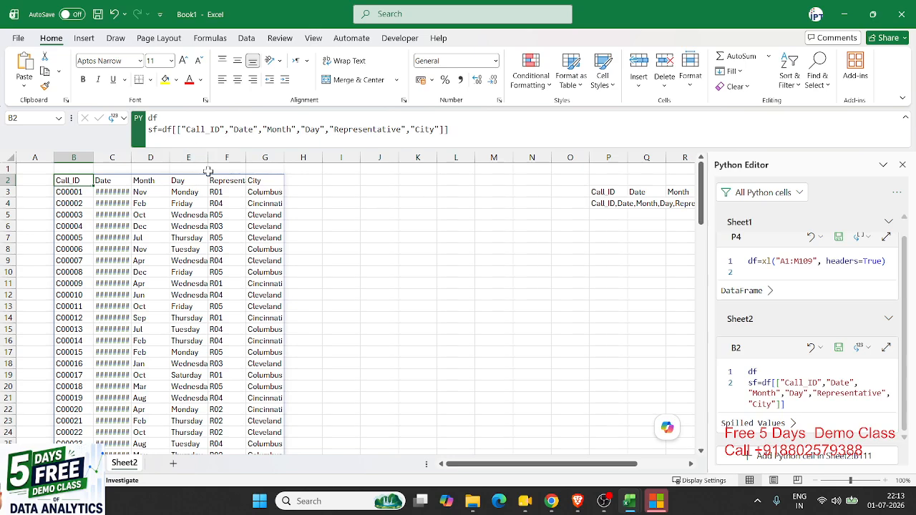
double_click(131, 157)
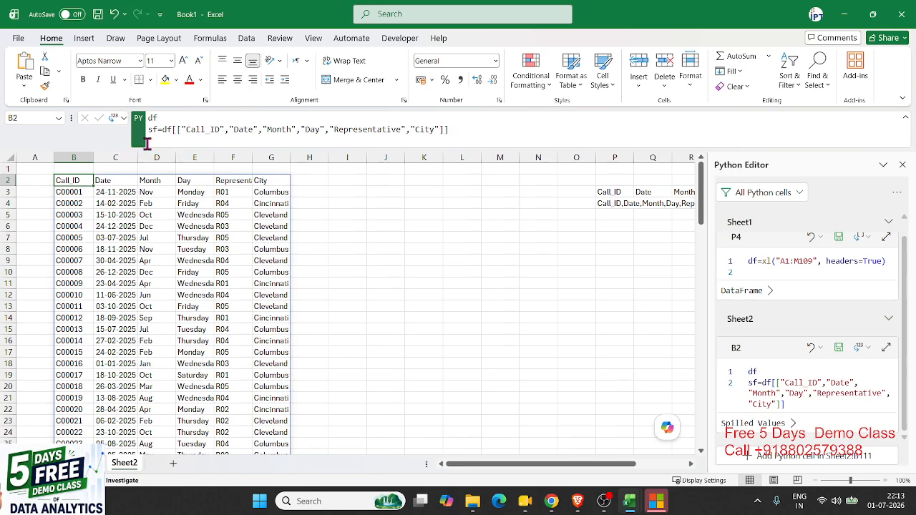
Add a third line reading sf to the Python code in B2
click(147, 143)
key(Return)
text(sf)
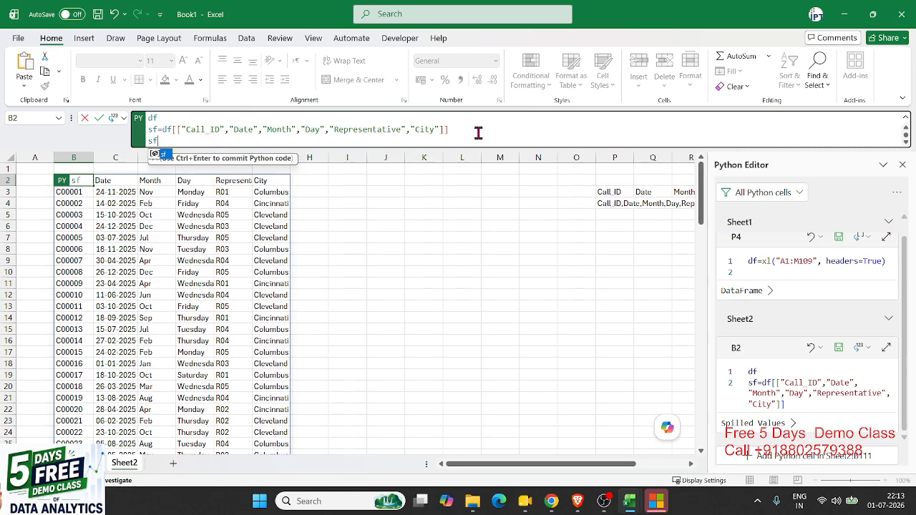
key(ctrl+Return)
drag(451, 129, 145, 115)
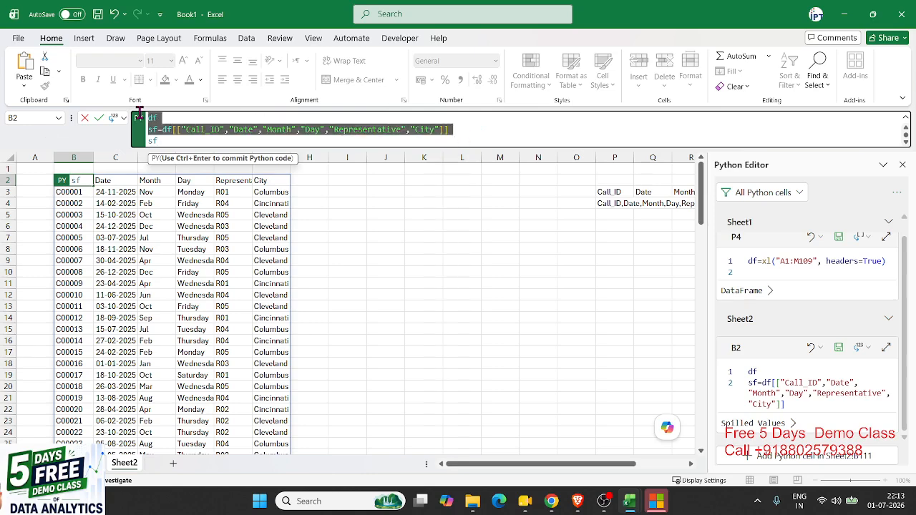
key(alt+Tab)
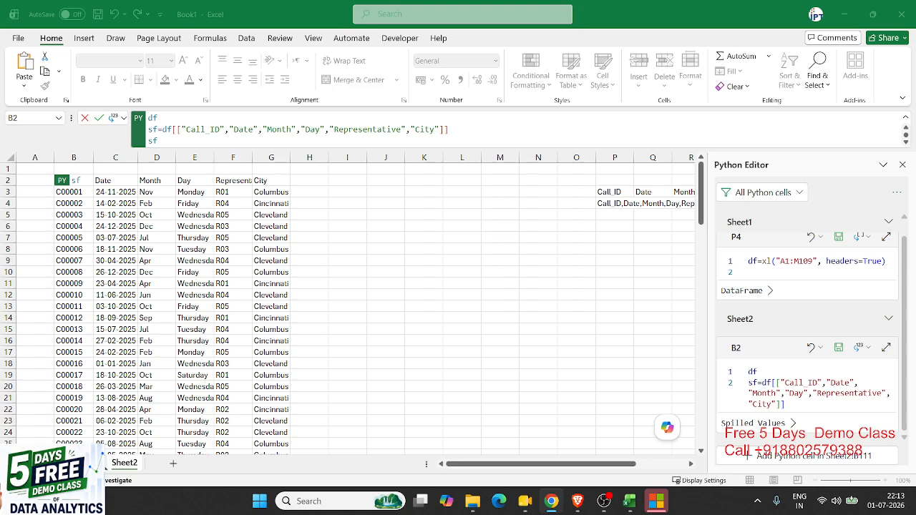
click(159, 142)
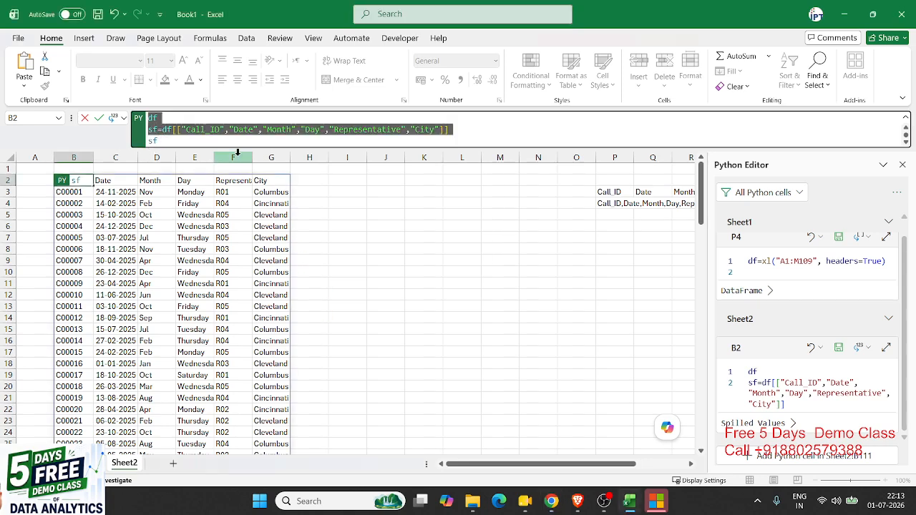
click(184, 142)
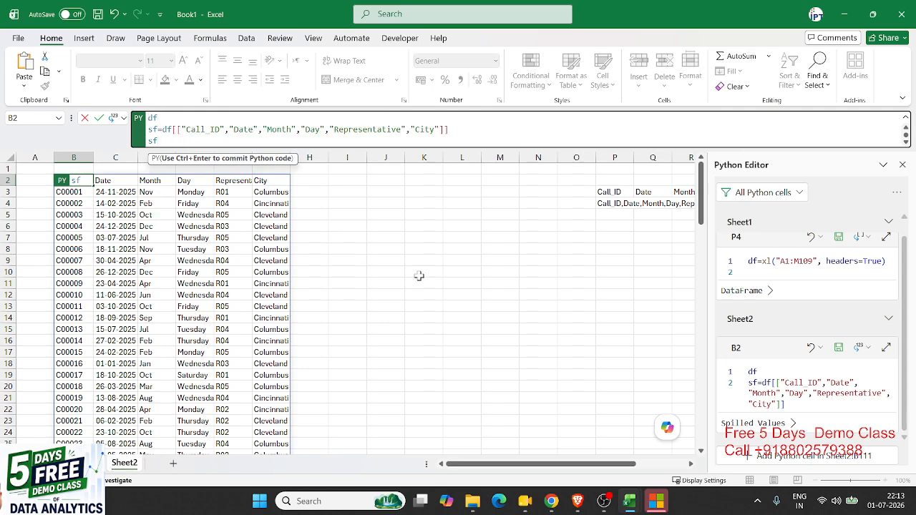
Make B2's third code line fd=sf[sf["Day"]=="Mon"] and run the code
key(BackSpace)
key(BackSpace)
text(fd=sf)
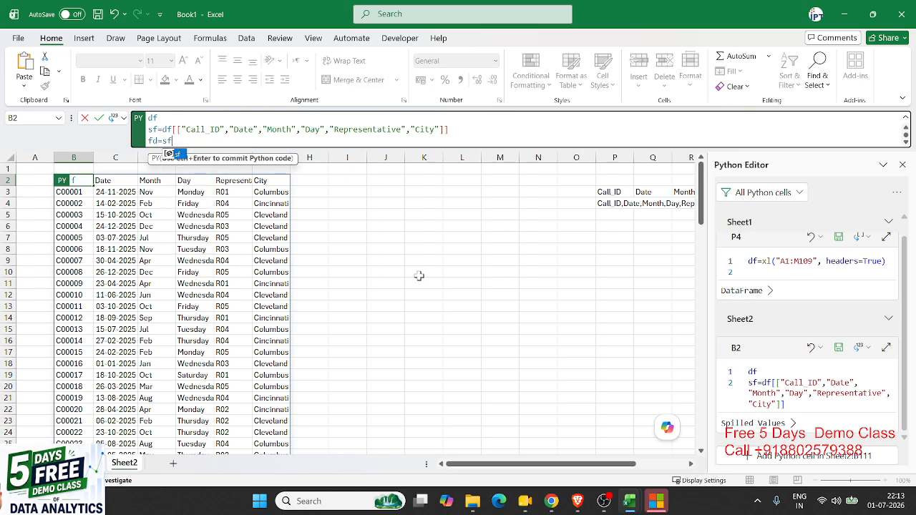
text([sf)
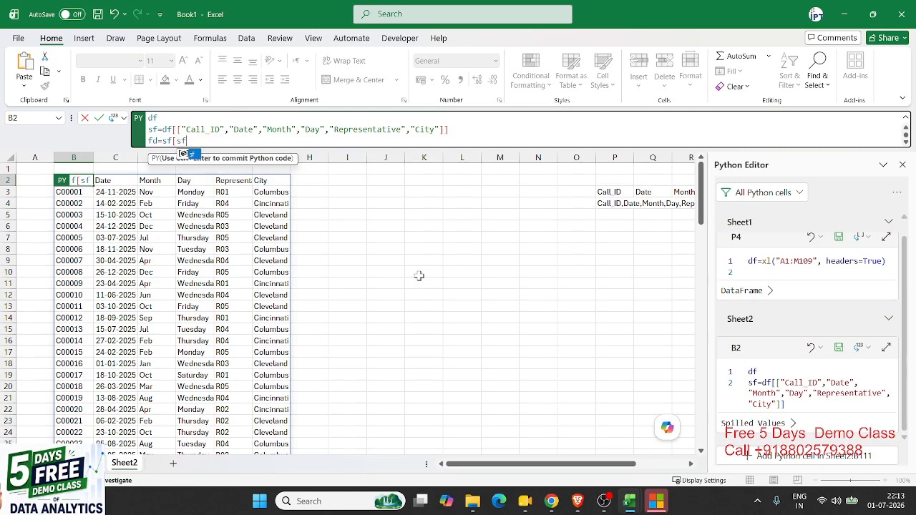
text(["Day)
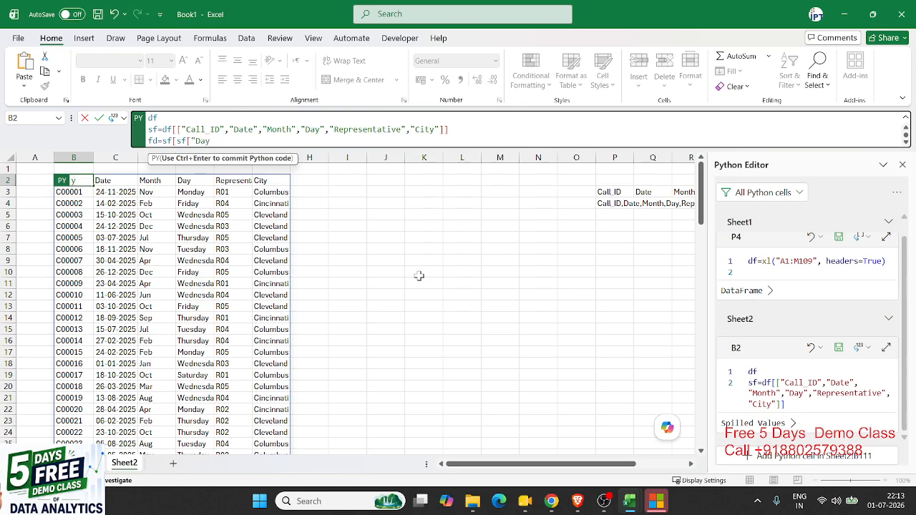
text(")
text(]=="Mon)
text(])
key(ctrl+Return)
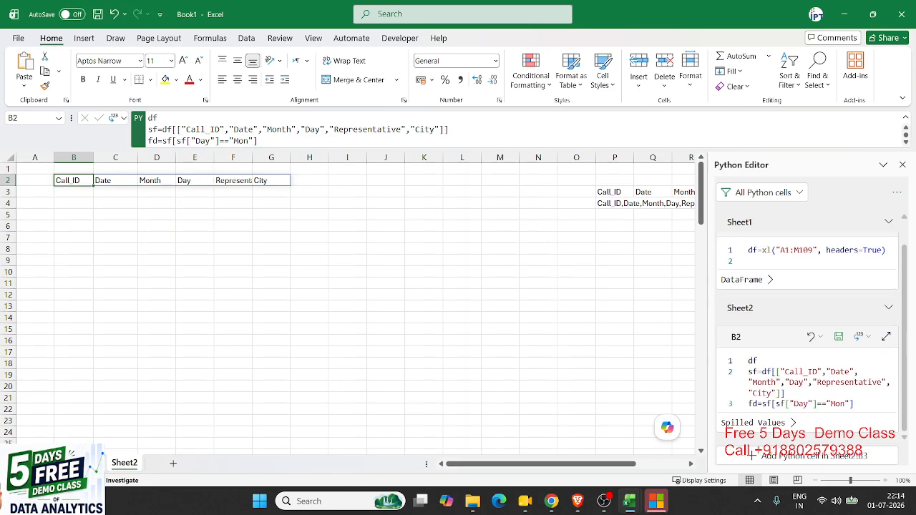
Check how the day is written in Sheet1's D2, change the filter value in B2's third line to Monday, and run the code
click(89, 464)
click(158, 181)
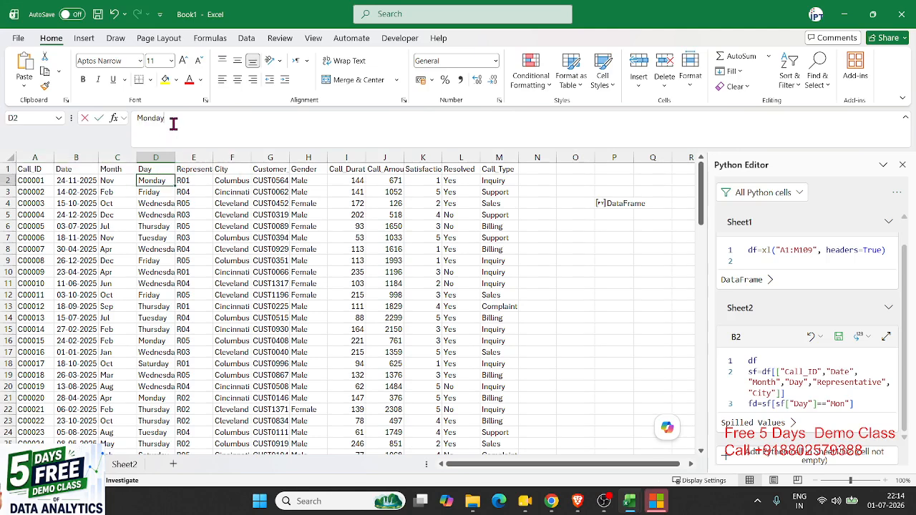
click(125, 464)
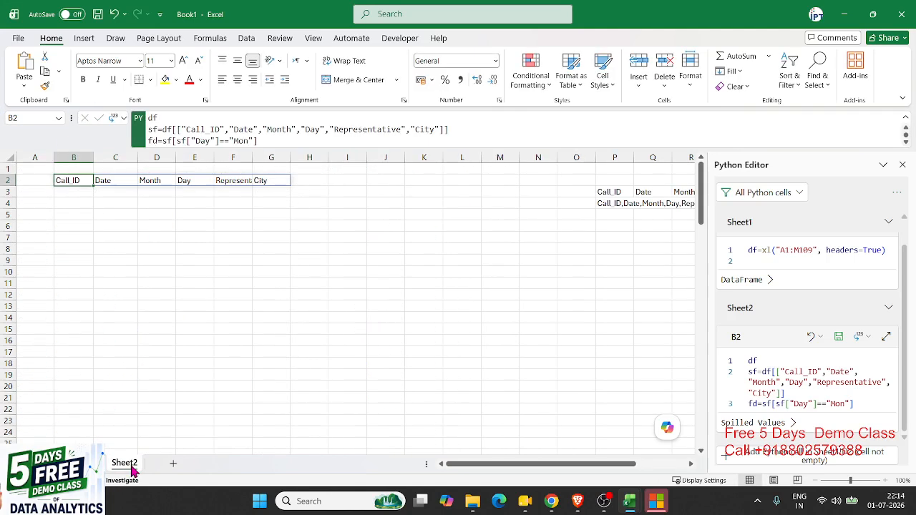
click(233, 140)
double_click(236, 140)
click(236, 140)
key(Delete)
key(Delete)
key(Delete)
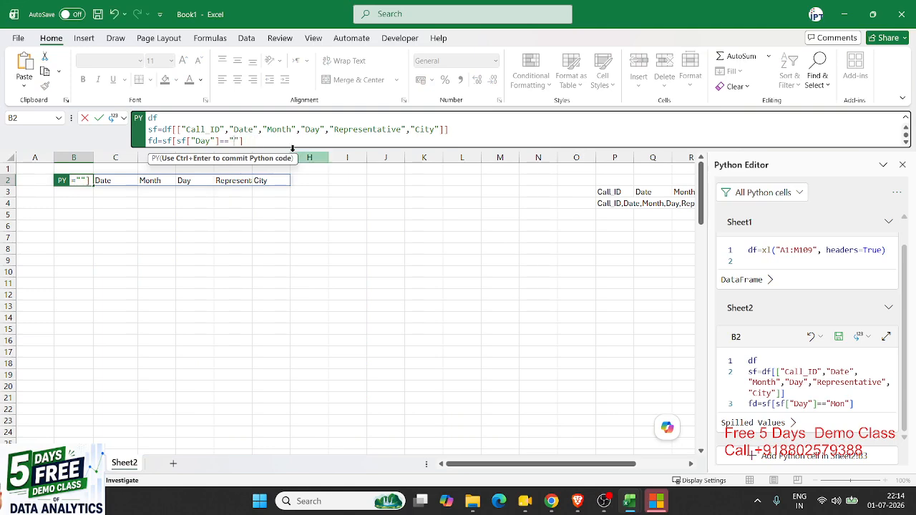
text(Monday)
key(Return)
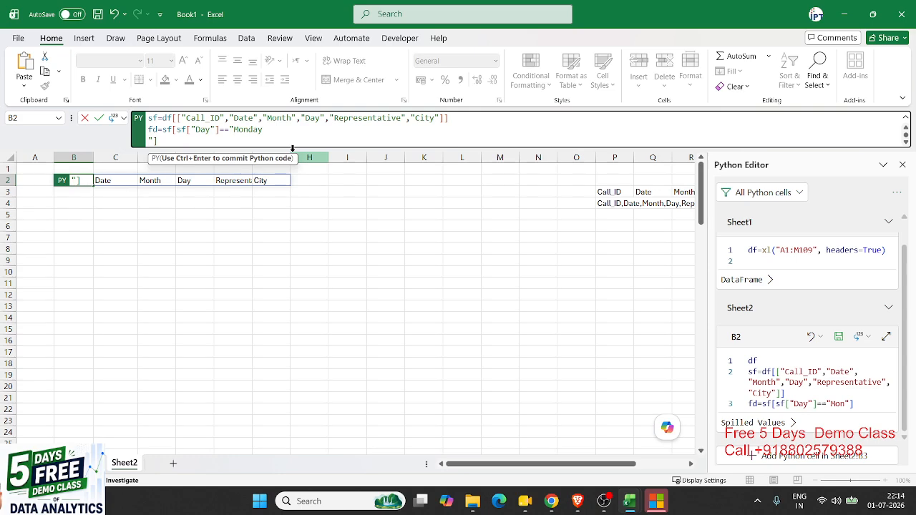
key(ctrl+z)
key(ctrl+Return)
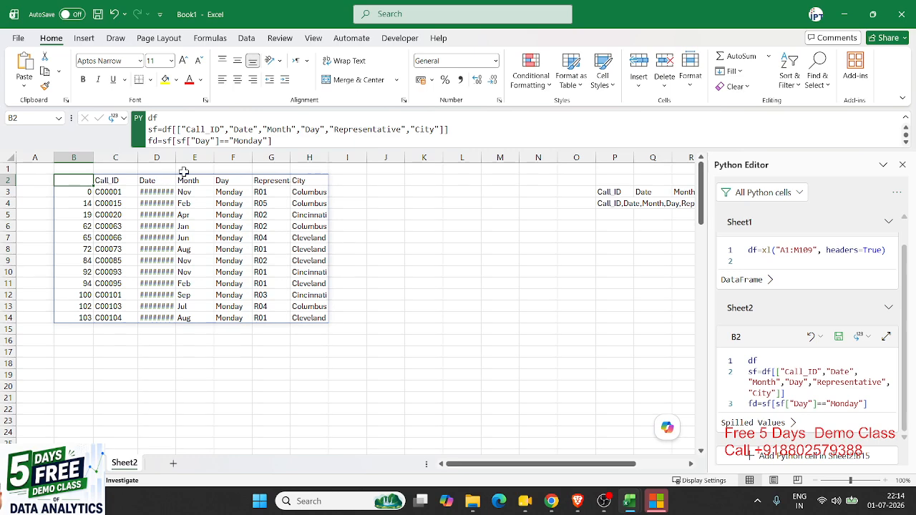
Copy the Call_Duration header text from Sheet1's I1 and return to Sheet2
click(86, 464)
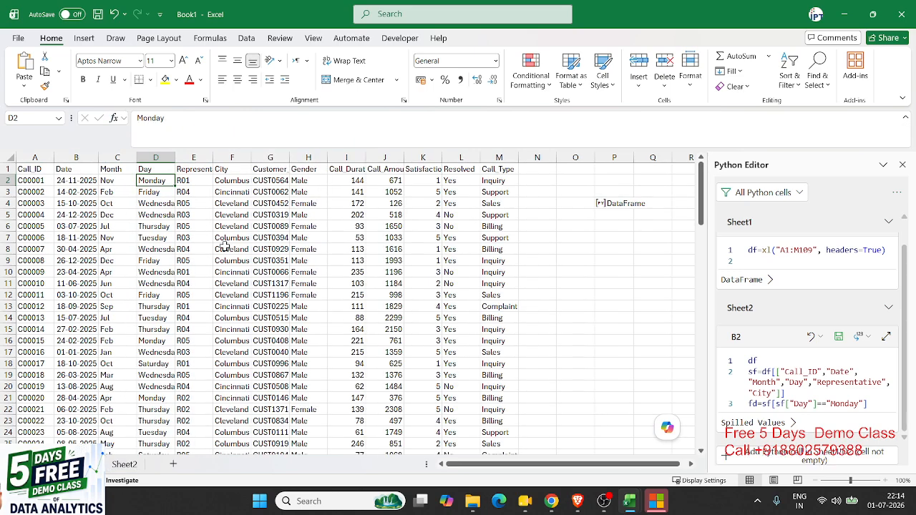
click(347, 170)
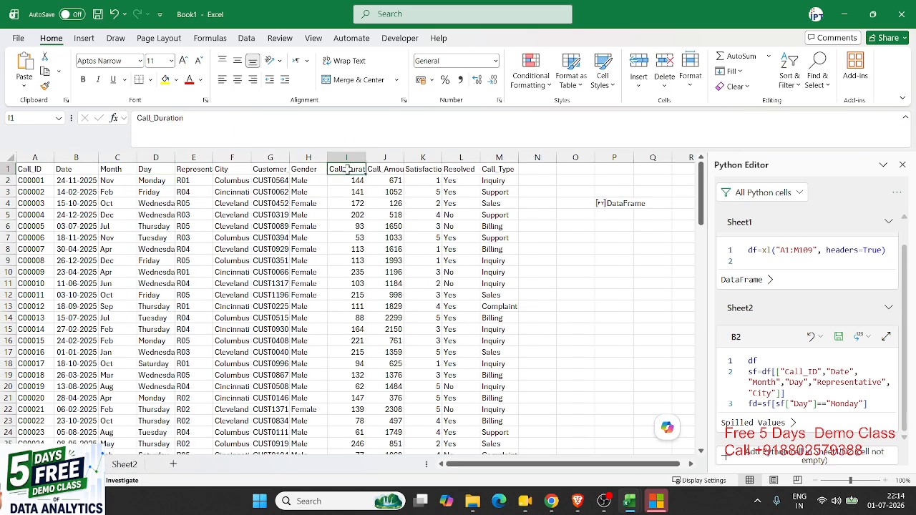
double_click(170, 119)
click(199, 121)
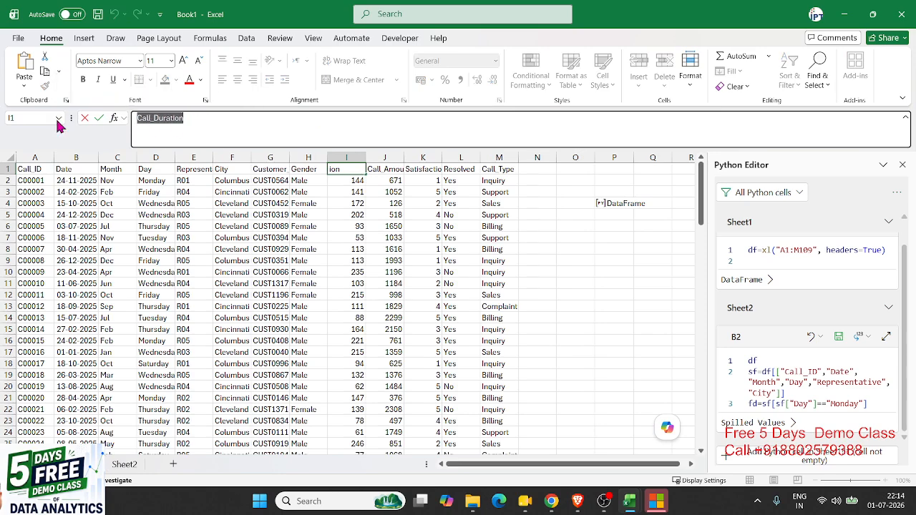
key(Escape)
click(118, 465)
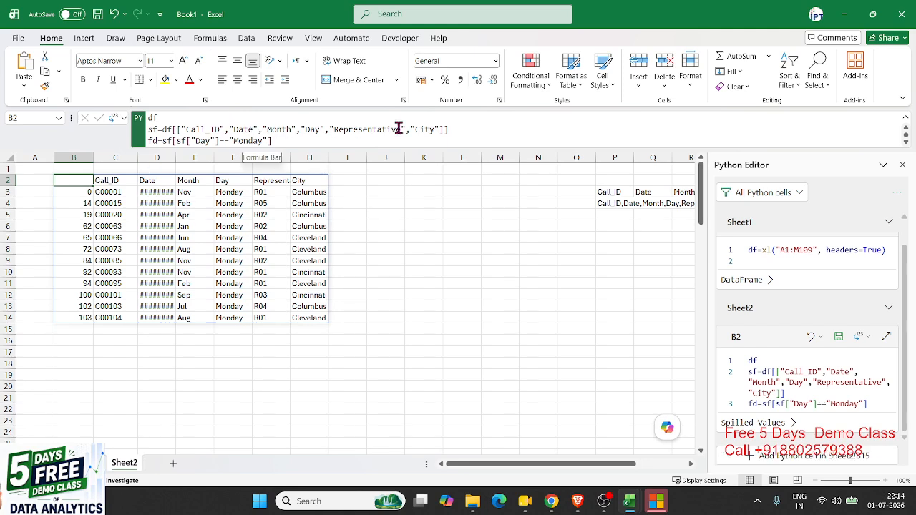
Append "Call_Duration" after "City" in the column list of B2's second line and run the code
click(439, 129)
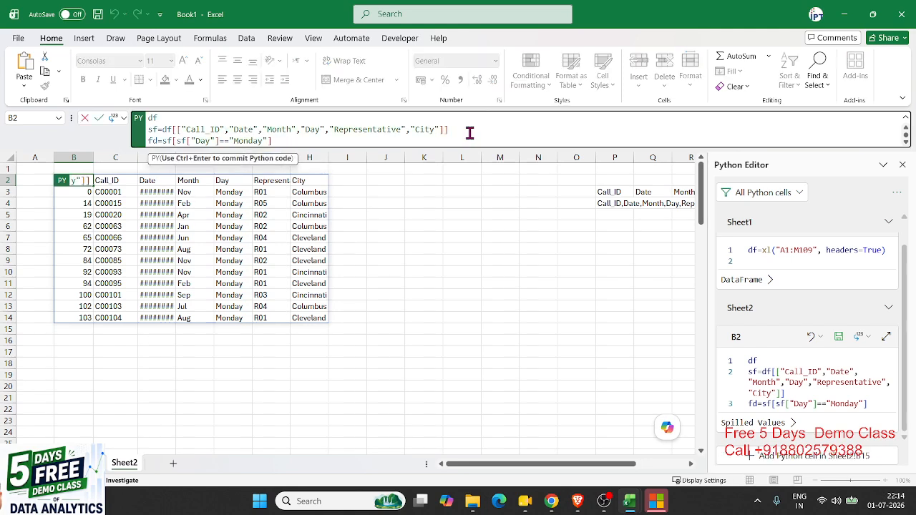
text(,"Call_Duration")
key(ctrl+Return)
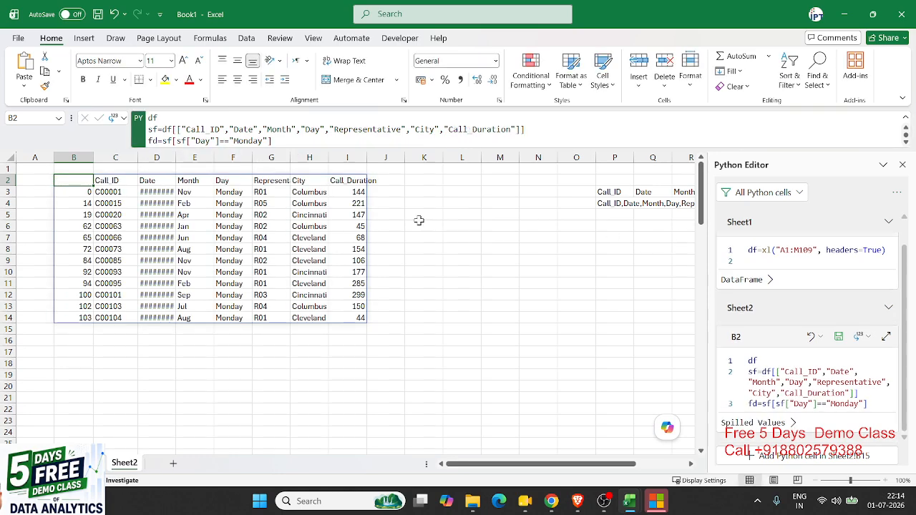
Fit column I's width to its contents and enlarge the formula bar to show more code lines
double_click(370, 157)
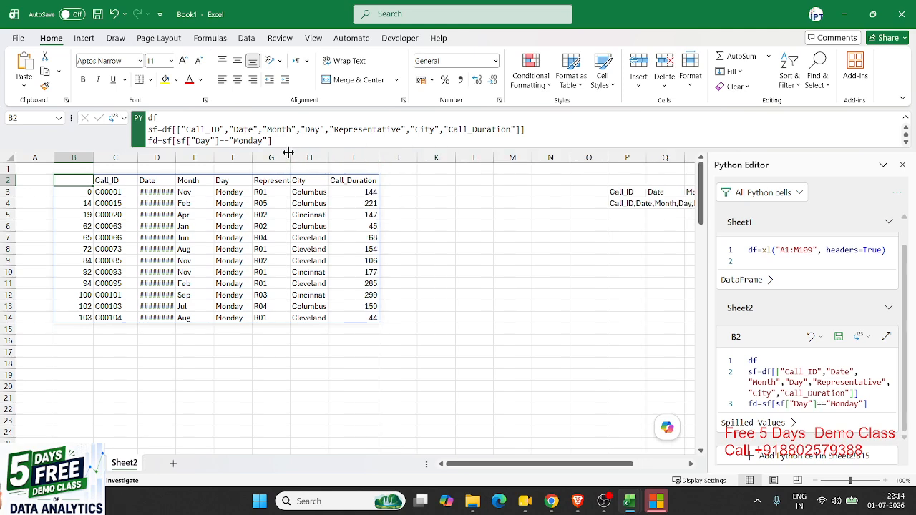
drag(287, 148, 288, 172)
Replace the Monday filter in B2's third code line with sf.groupby("Day")[Call_Duration]
drag(272, 141, 161, 143)
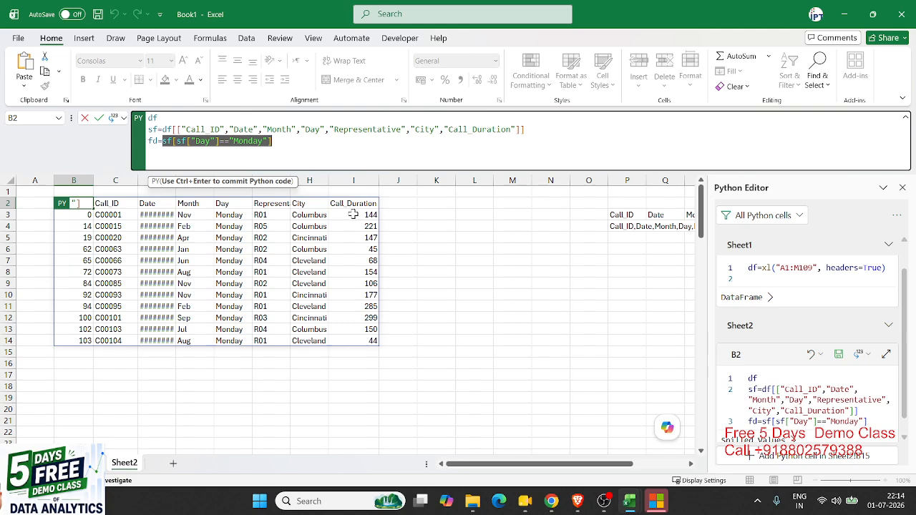
key(ctrl+x)
text(sf)
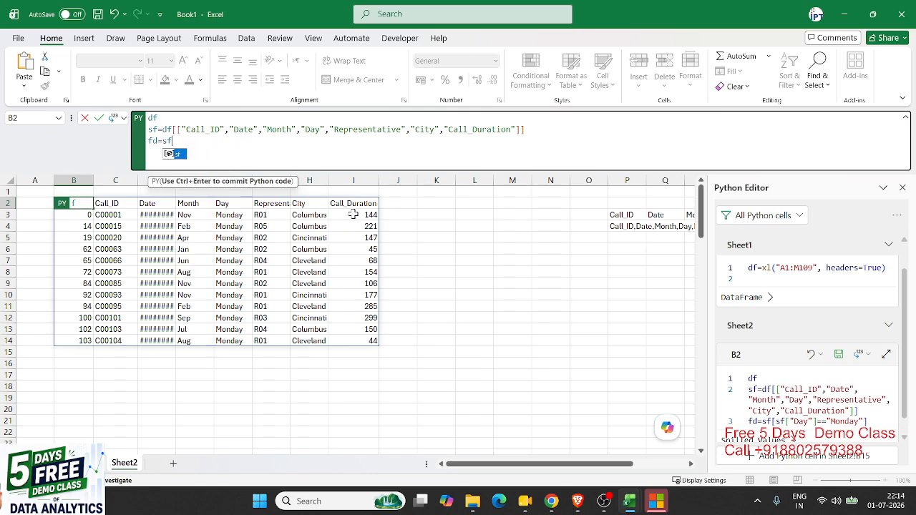
text(.group)
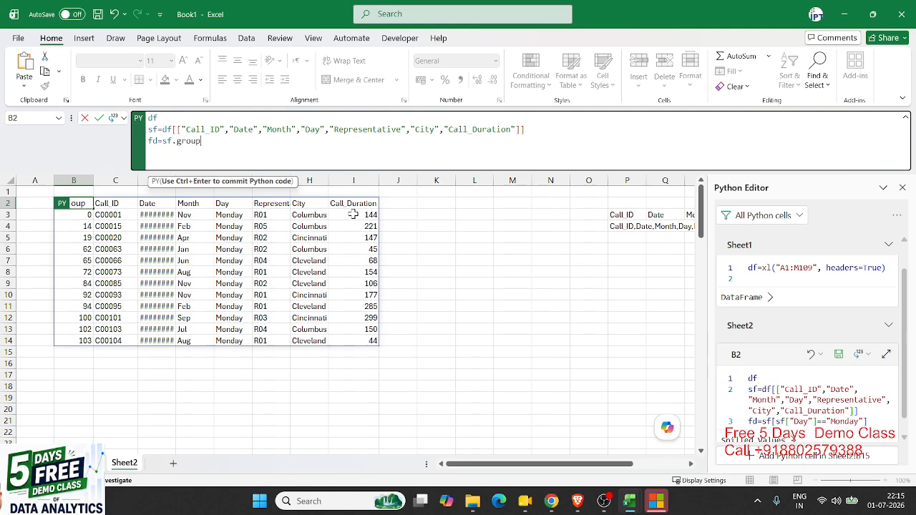
text(by()
text("Day")[Call_Duration)
key(Left)
key(Left)
key(Left)
key(Left)
key(Left)
key(Left)
key(Left)
key(Left)
key(Left)
key(Left)
key(Left)
key(Left)
key(Left)
key(Left)
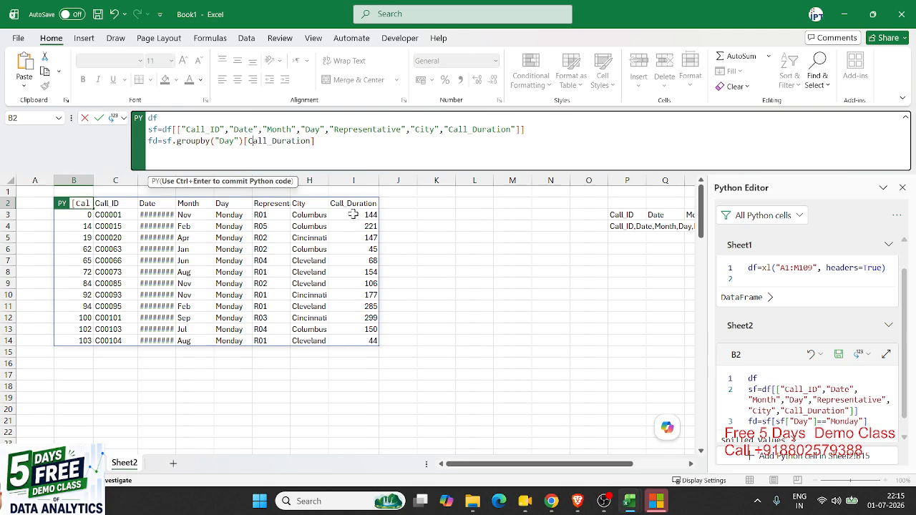
key(Left)
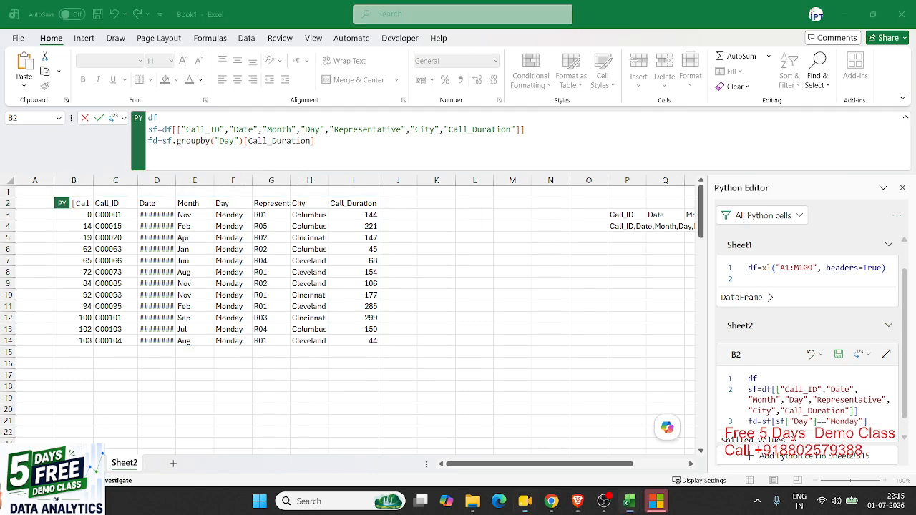
Put quotation marks around Call_Duration in B2's third line, append .sum(), and run the code
click(292, 149)
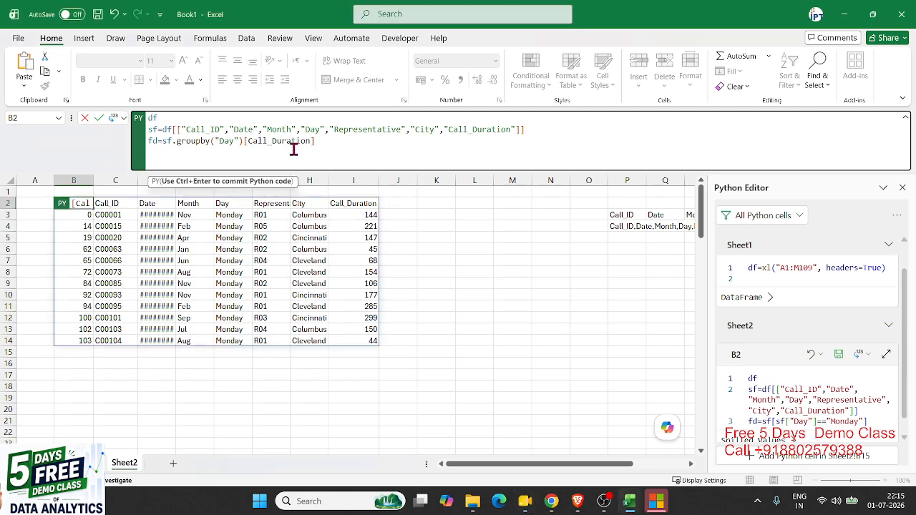
text(")
key(End)
text(")
text(")
text(.sum())
key(ctrl+Return)
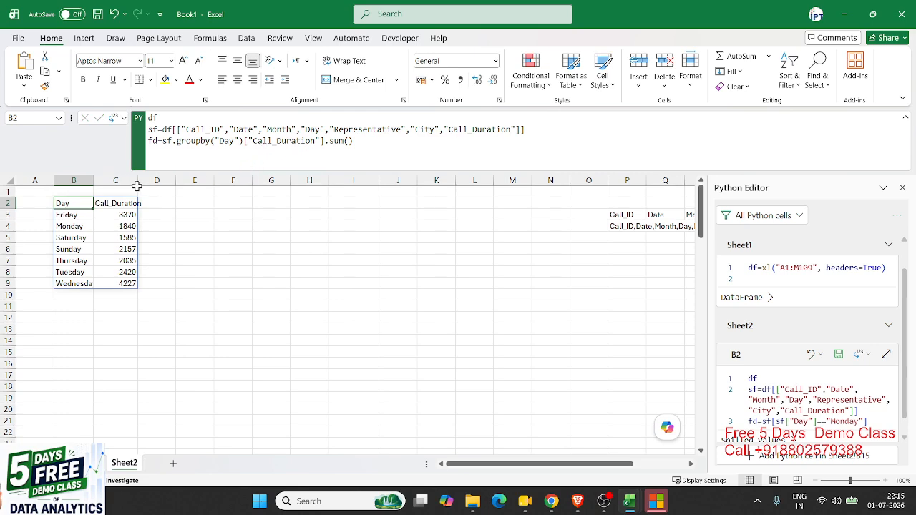
Fit column C's width to the Call_Duration header and reselect B2
double_click(136, 180)
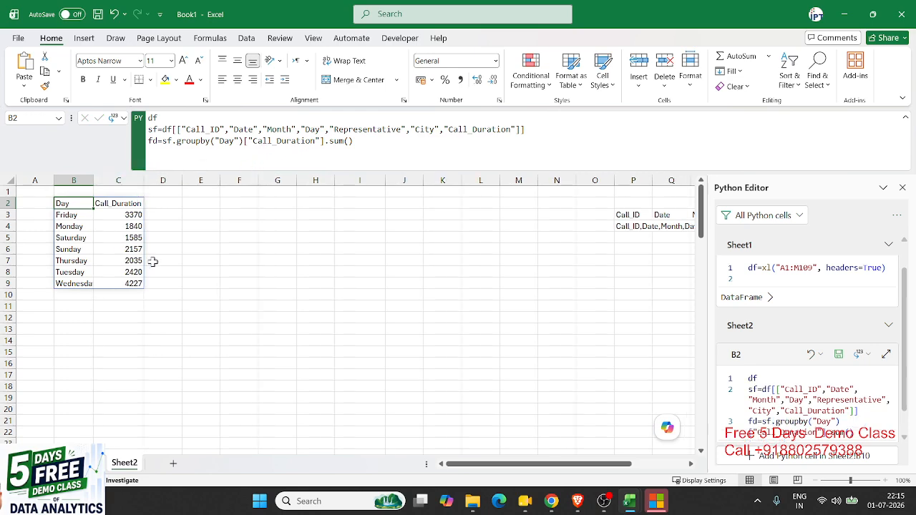
drag(76, 227, 76, 272)
click(87, 206)
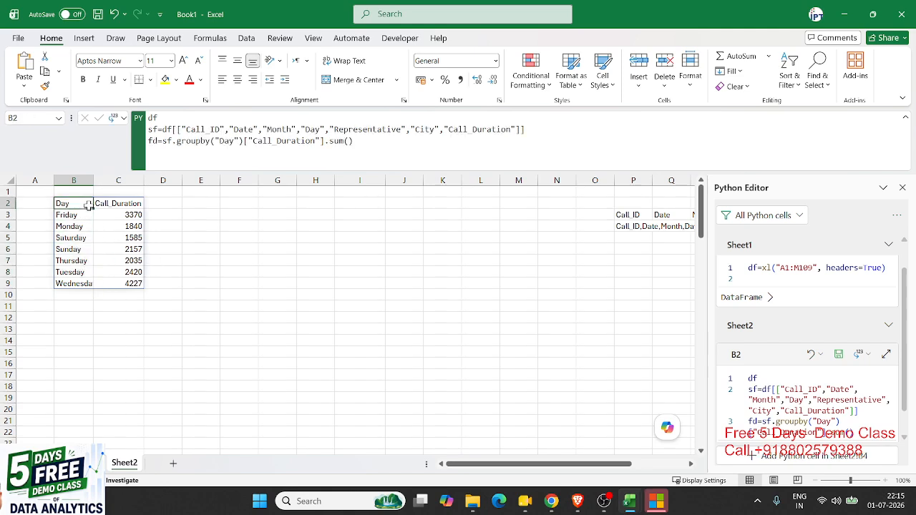
Add a fourth code line fd.plot(kind="bar") to B2 and run the code
click(363, 148)
key(ctrl+Return)
text(ch)
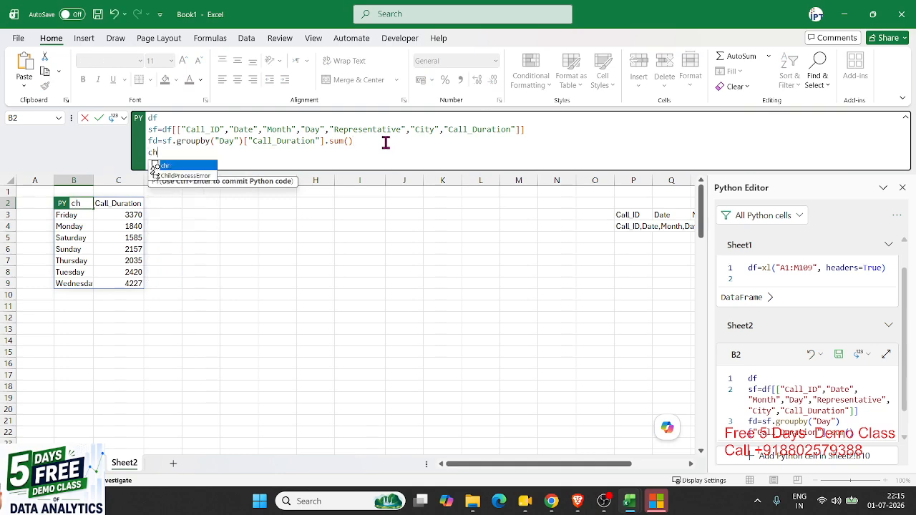
key(BackSpace)
key(BackSpace)
key(BackSpace)
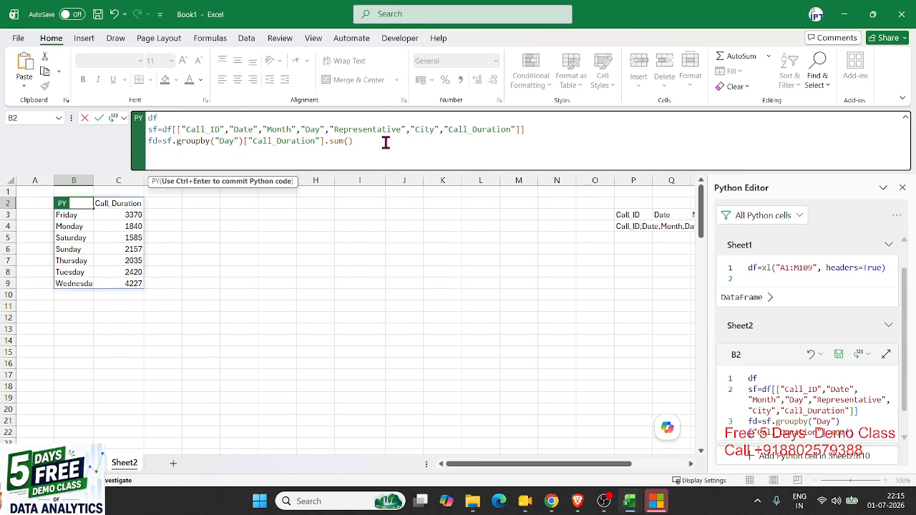
text(fd.plot(kind="b"))
key(ctrl+Return)
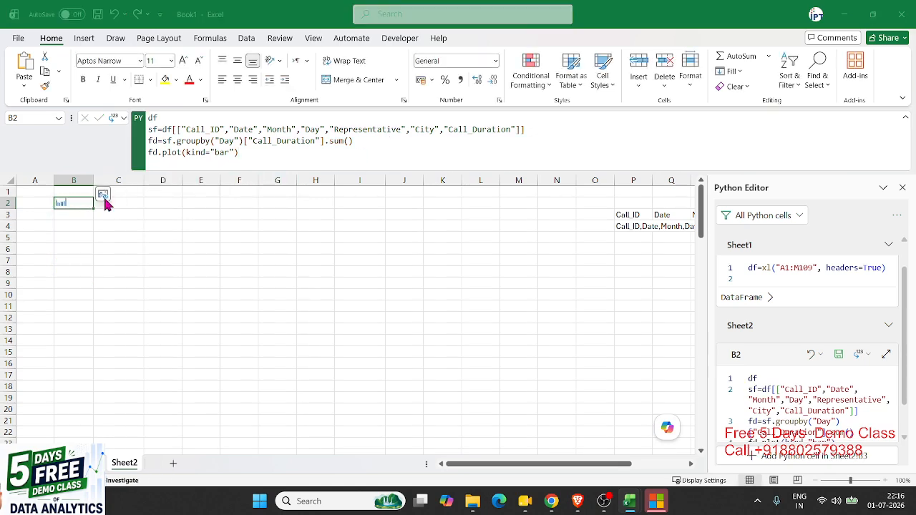
Display B2's bar plot as a floating picture beside the cell and resize it to about 7.11 cm high by 15.6 cm wide
click(104, 198)
drag(72, 205, 121, 207)
scroll(421, 444, down, 1)
drag(423, 440, 397, 416)
drag(250, 417, 257, 315)
scroll(258, 315, up, 1)
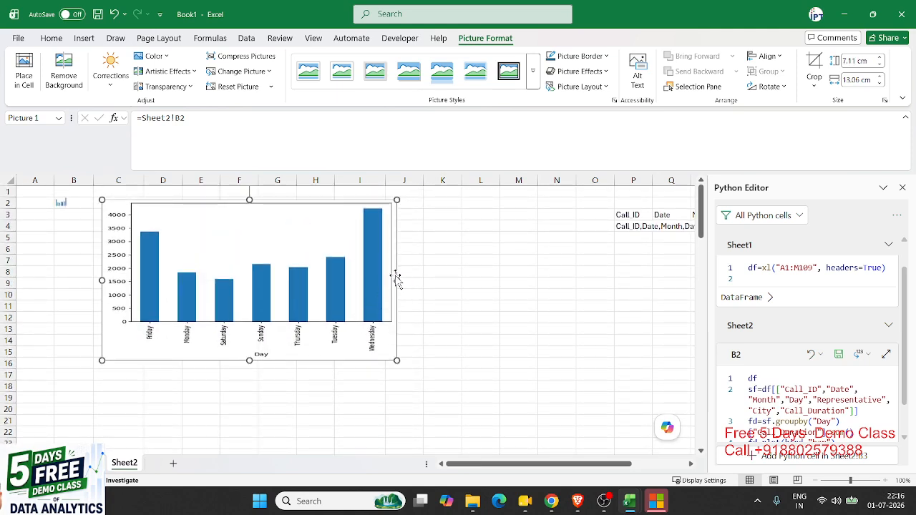
drag(396, 281, 454, 281)
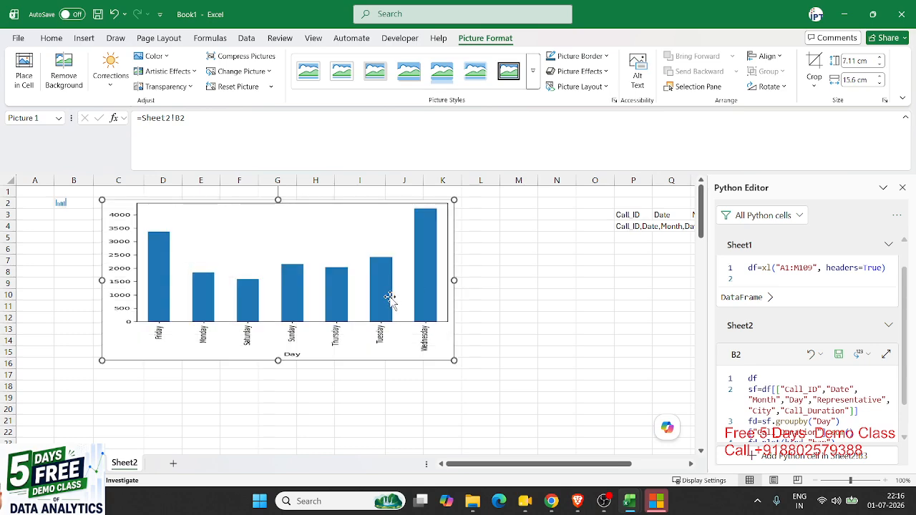
click(73, 205)
key(alt+Tab)
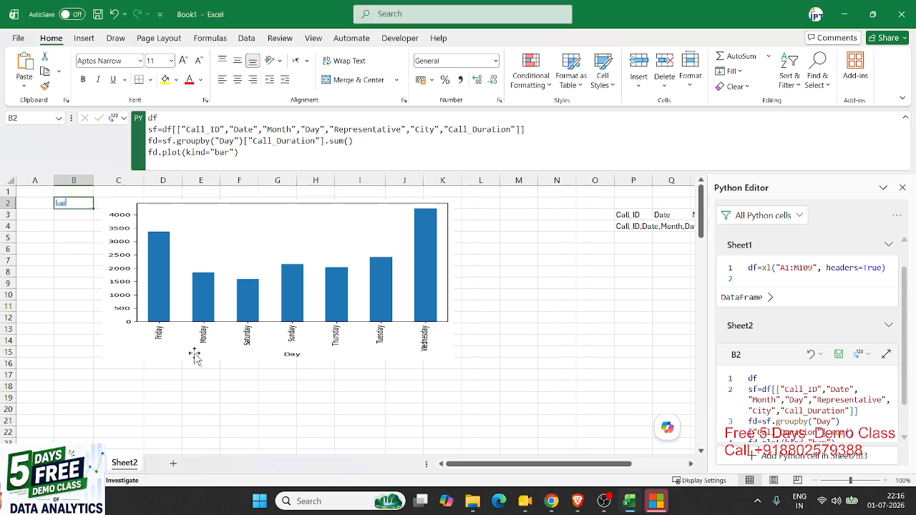
click(163, 373)
click(83, 464)
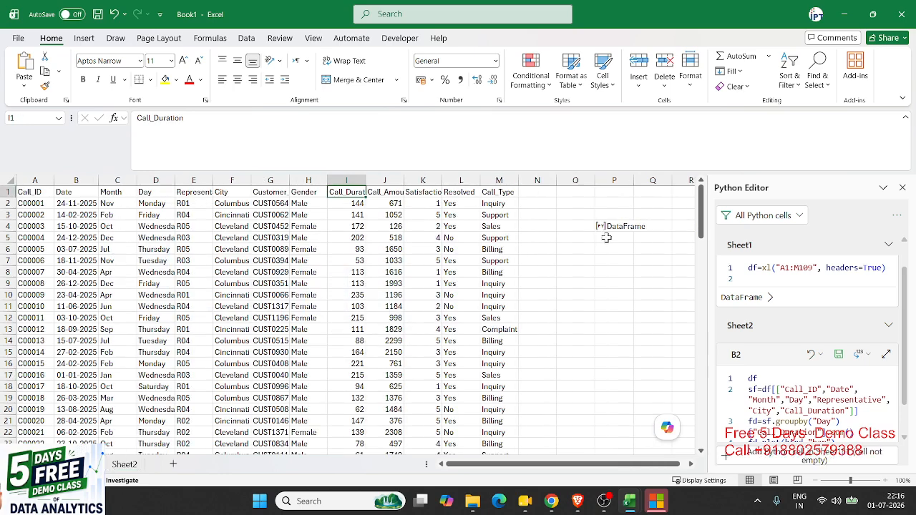
click(133, 466)
Add a new worksheet after Sheet2 and start a Python formula in its cell B3
click(173, 465)
click(71, 215)
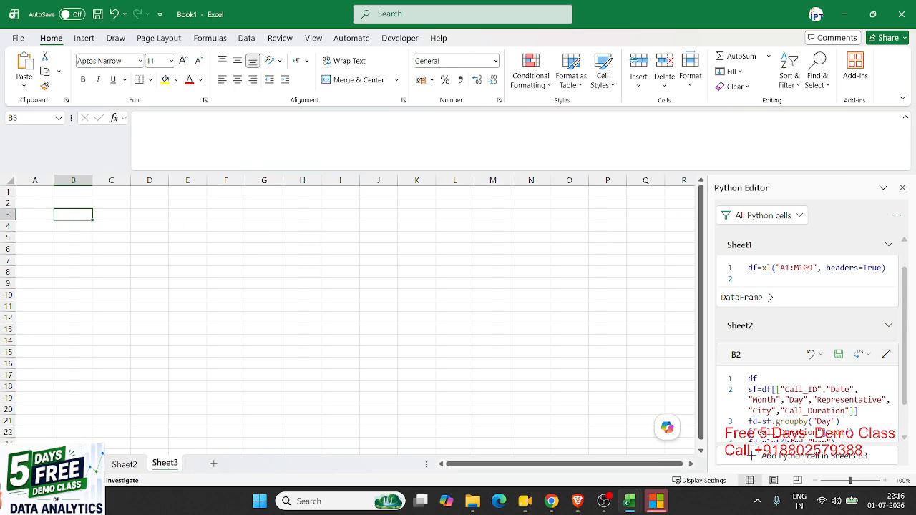
key(alt+Tab)
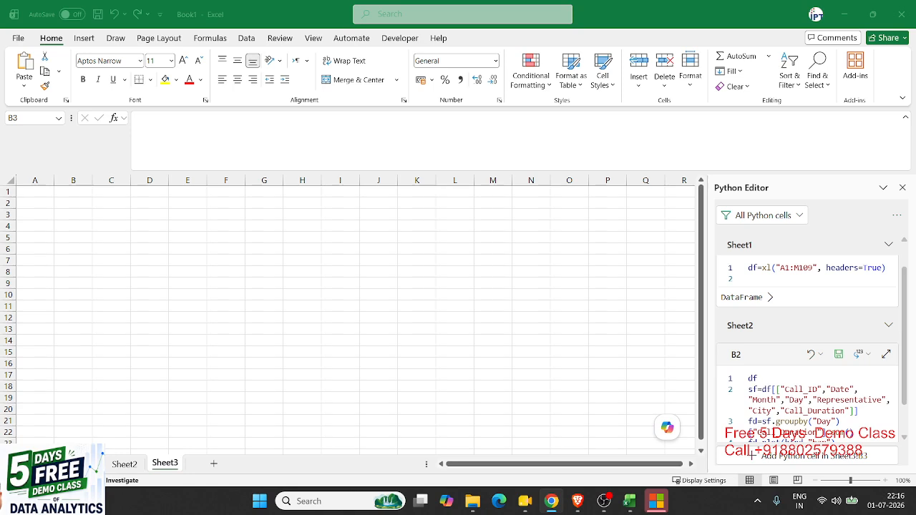
key(alt+Tab)
text(=py)
key(Tab)
text(pi)
key(BackSpace)
key(BackSpace)
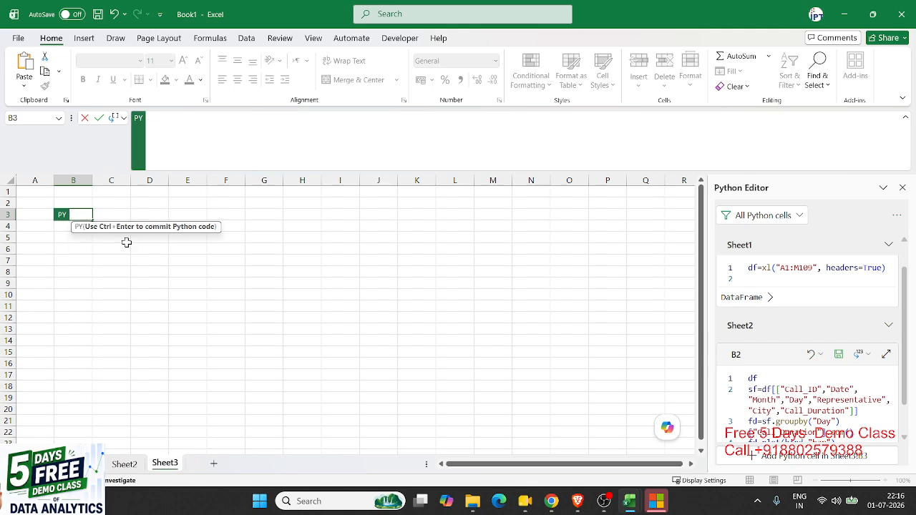
Enter import pandas as pd as the first line of B3's Python code
text(im)
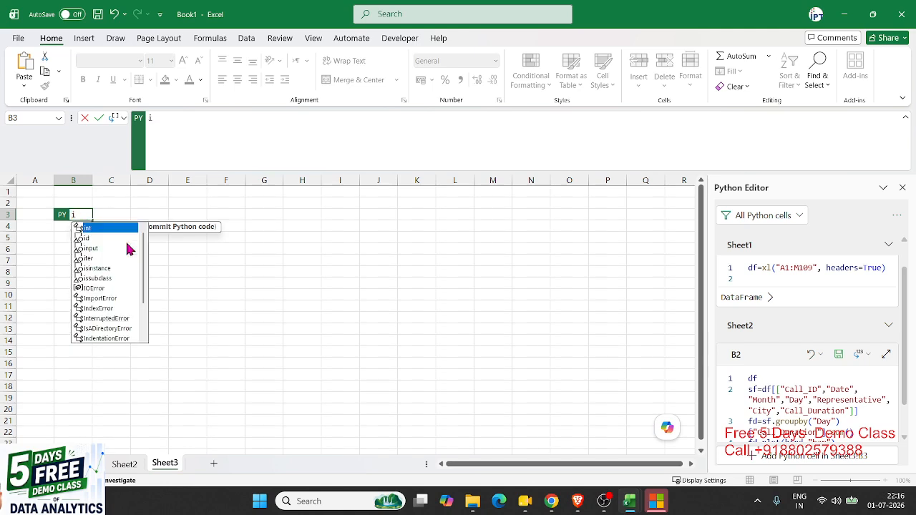
key(Down)
key(Down)
key(Tab)
text(pan)
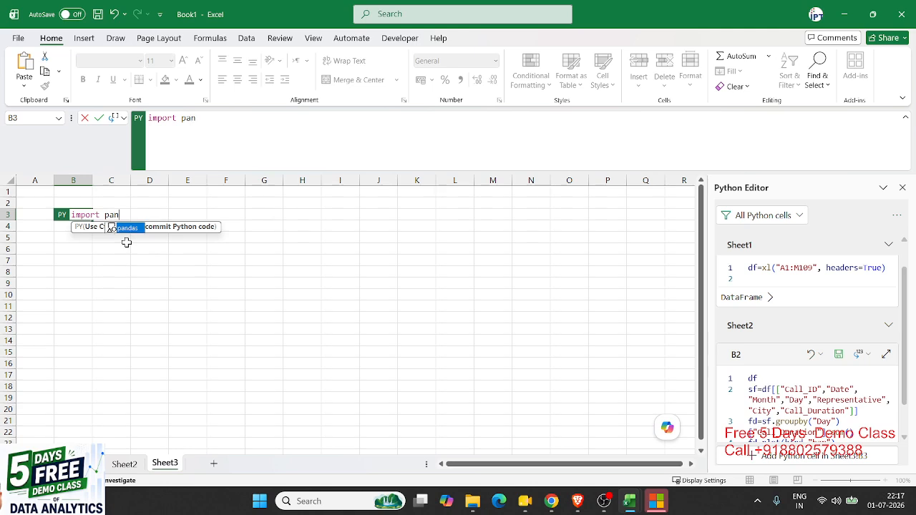
text(das as pd)
key(Return)
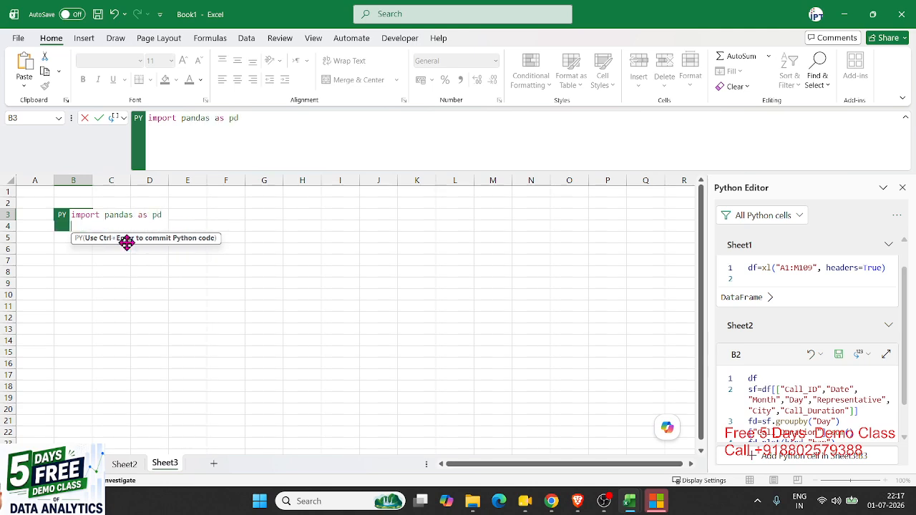
Begin B3's second code line with pd.pivot(df,value= and reference Sheet1's I1 as the value argument
text(p)
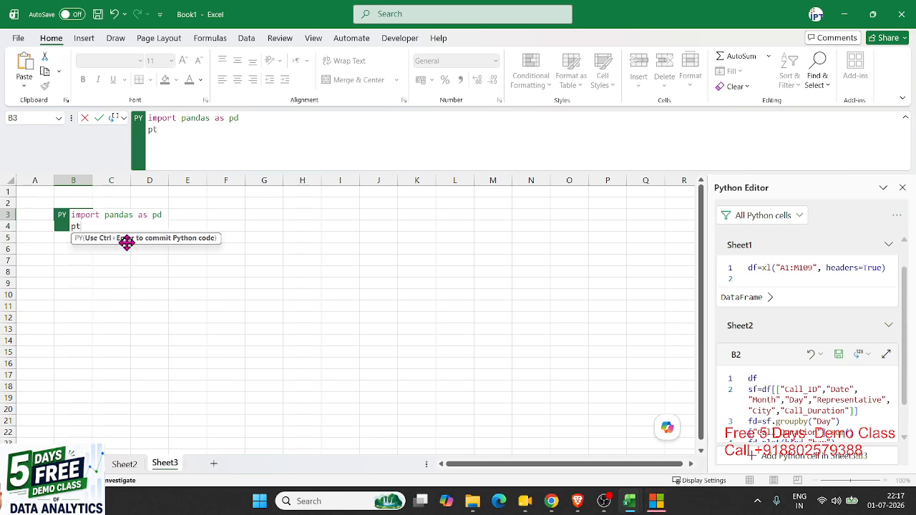
text(d.)
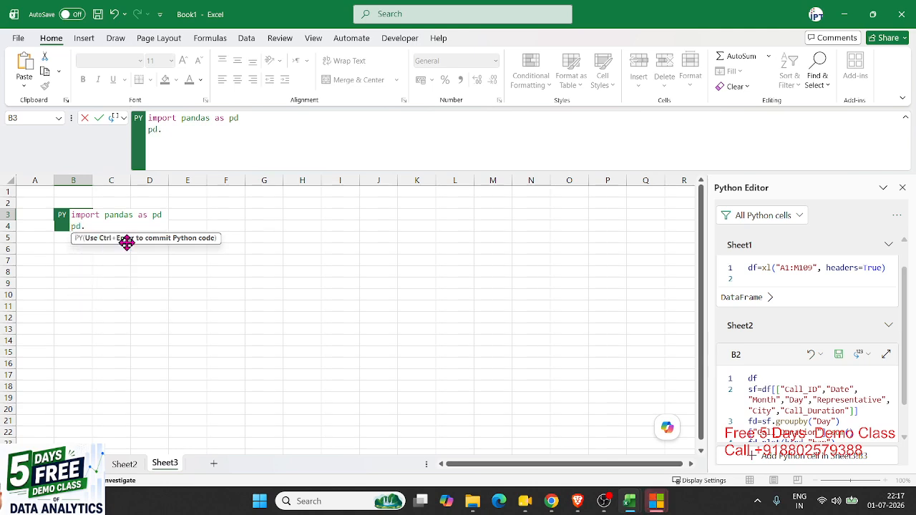
text(p)
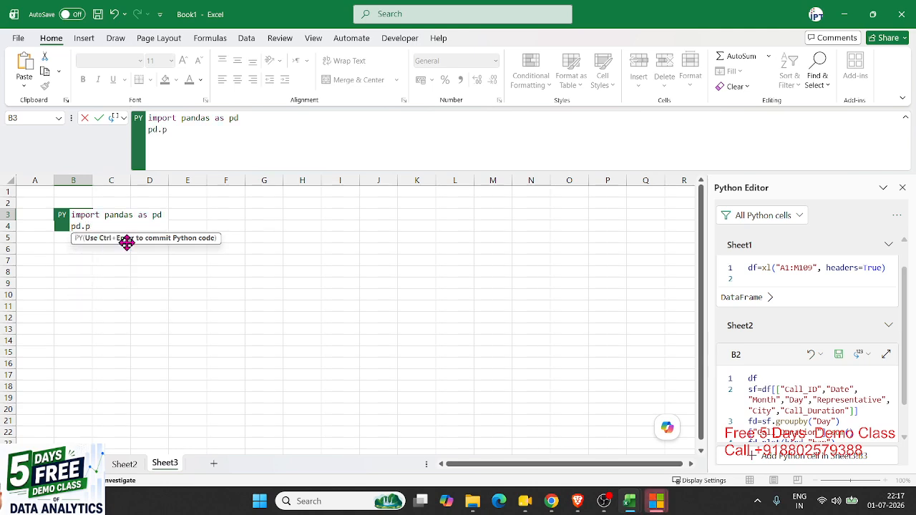
text(ivo)
double_click(126, 243)
text((df,value=)
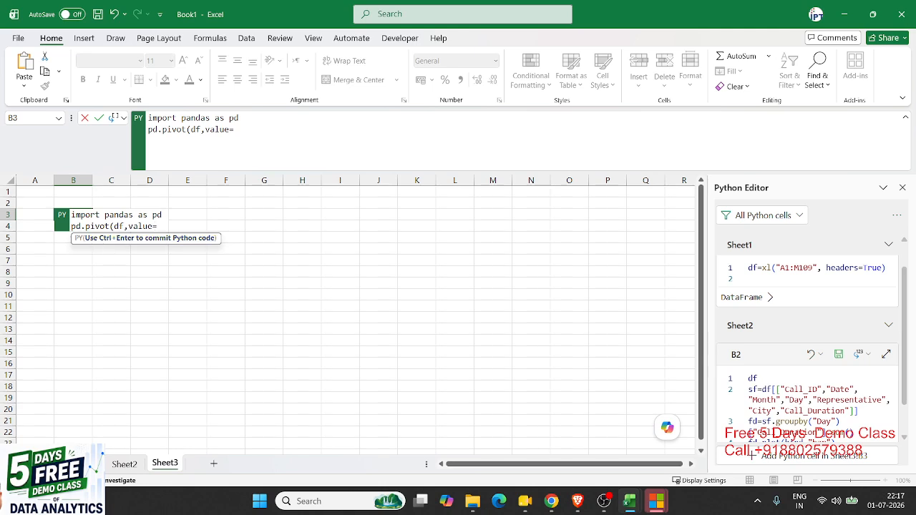
key(alt+Tab)
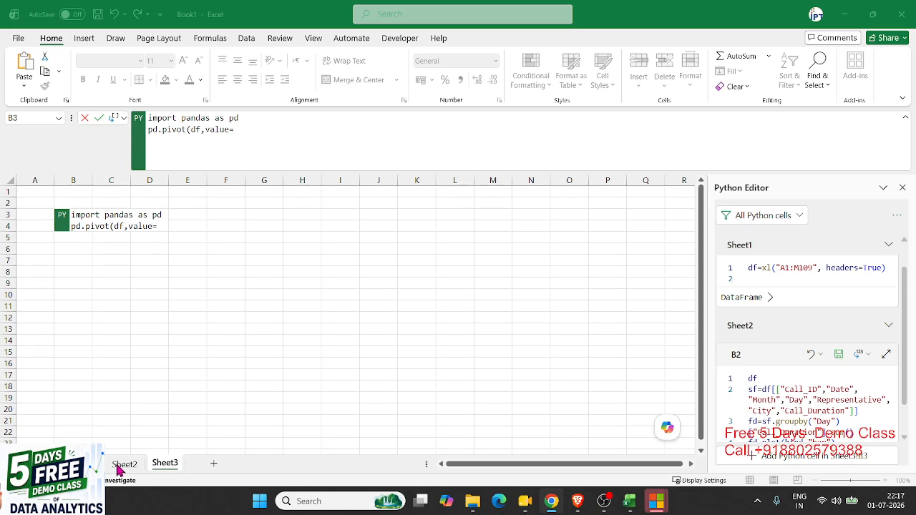
click(85, 465)
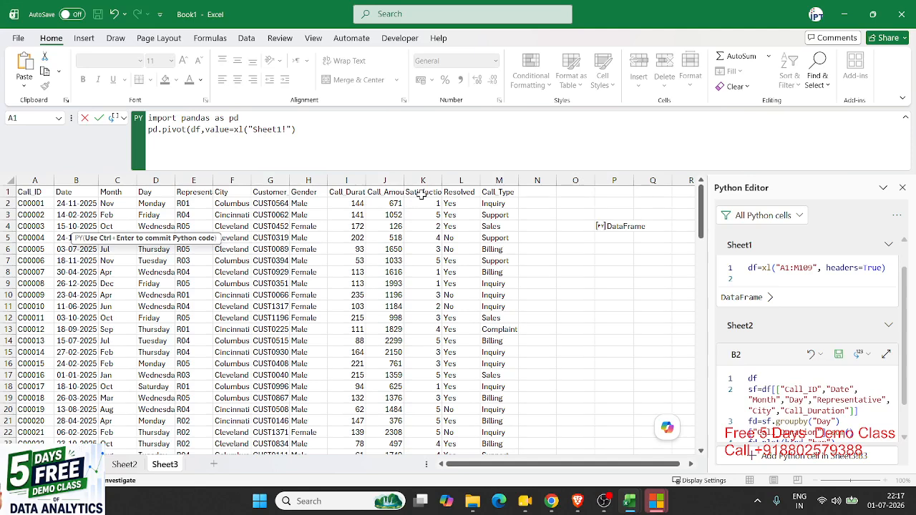
click(356, 190)
click(327, 130)
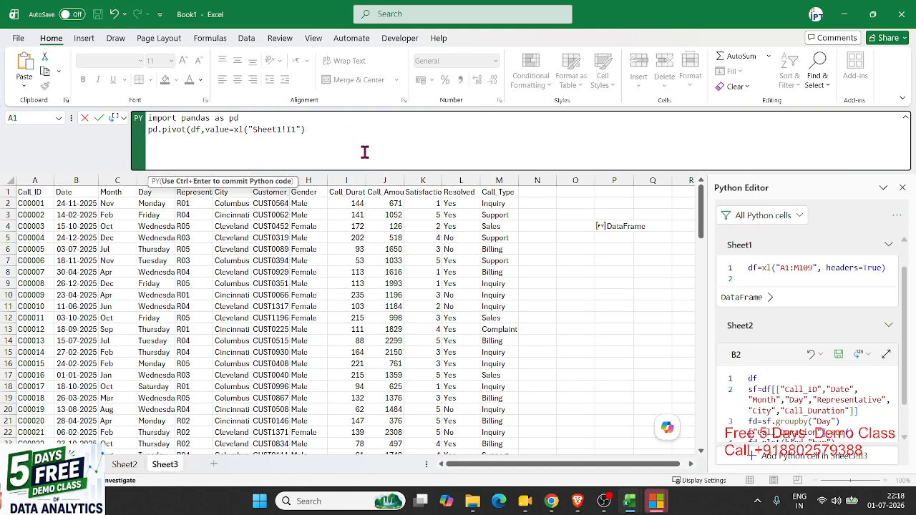
text(,)
click(1, 421)
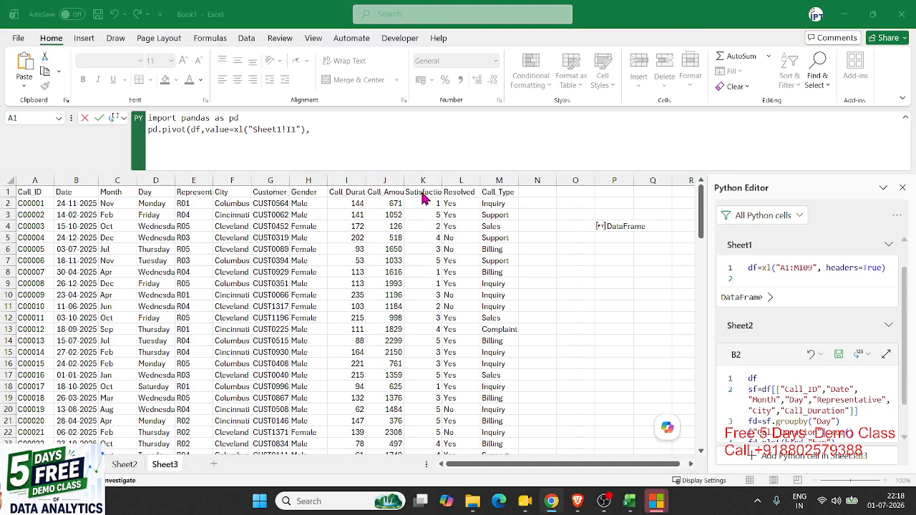
click(376, 133)
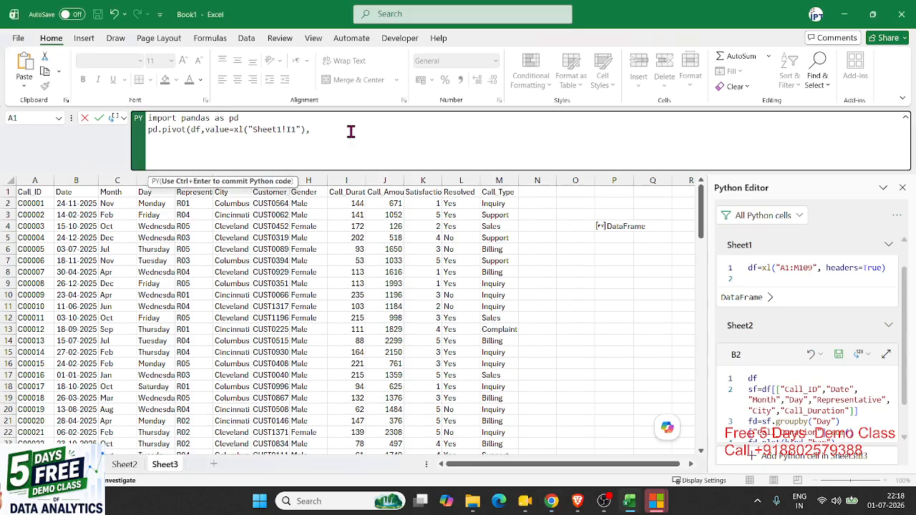
Complete the pivot line with index=xl("Sheet1!C1") and aggfun="sum", and run the code
text(index=)
click(105, 191)
text(,)
text(aggfun="sum"))
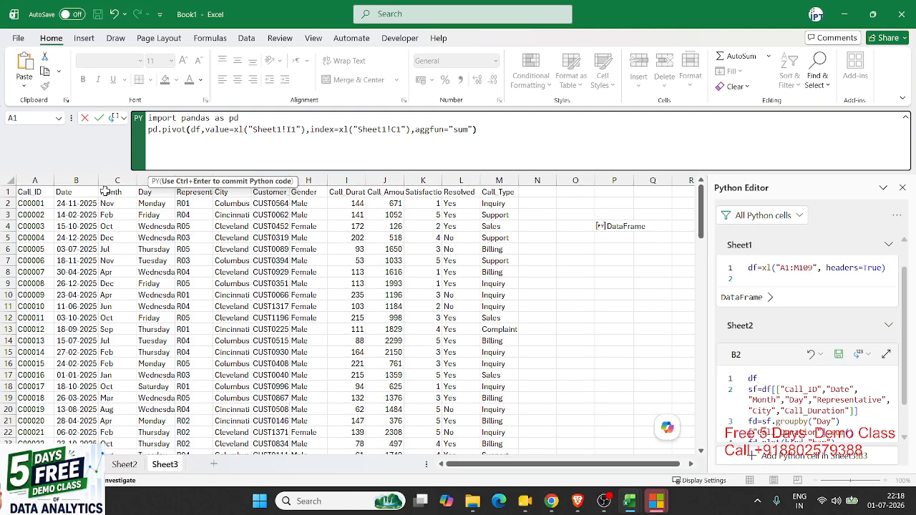
key(ctrl+Return)
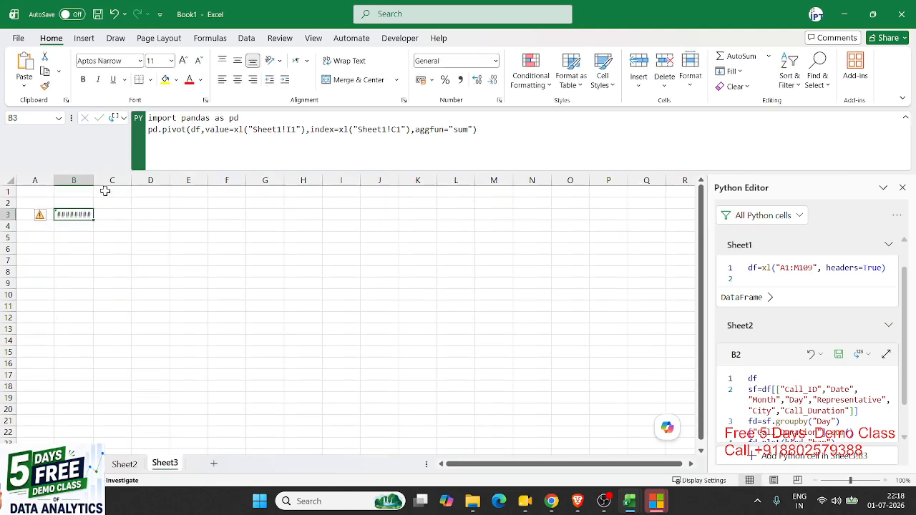
scroll(783, 387, down, 1)
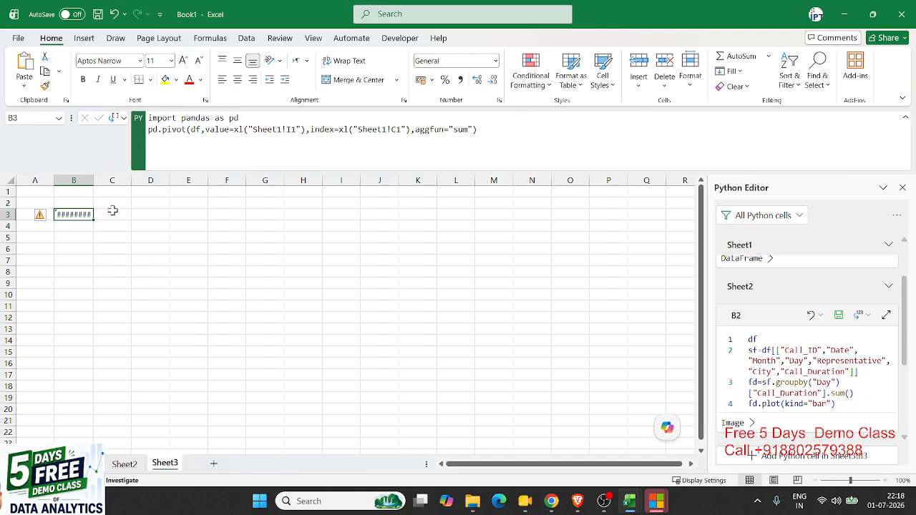
Autofit column B, correct the pivot argument name to values in B3's Python code, and run it
double_click(91, 178)
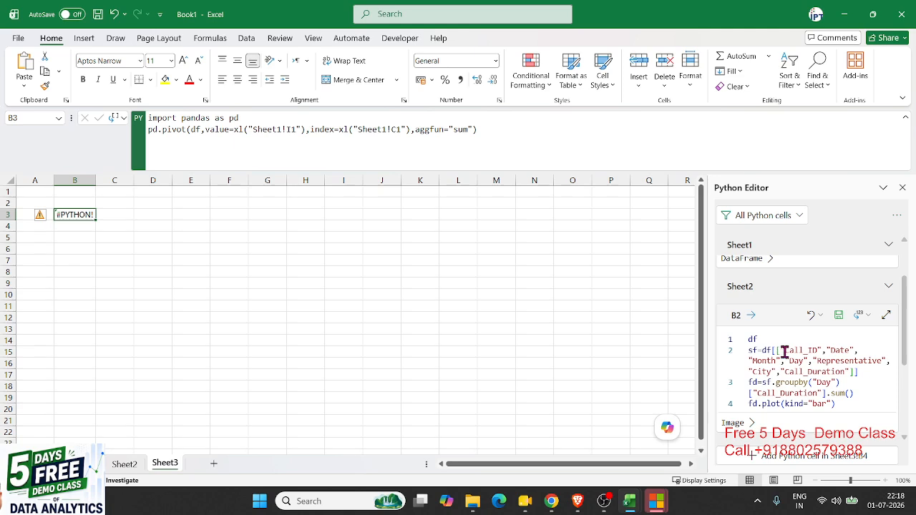
scroll(783, 352, down, 3)
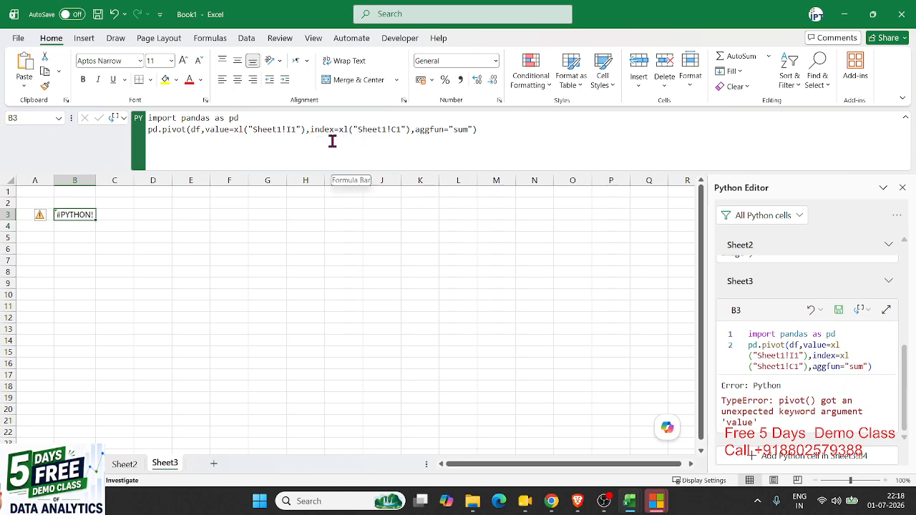
click(250, 157)
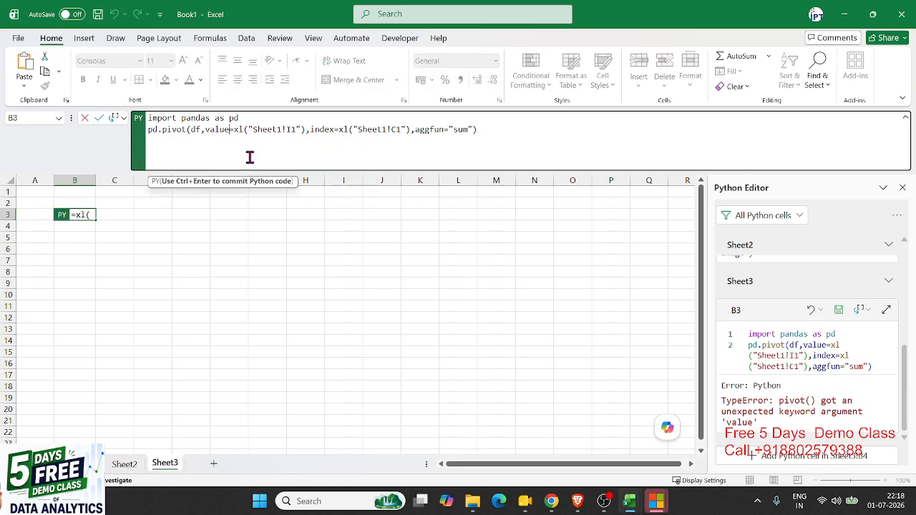
text(s)
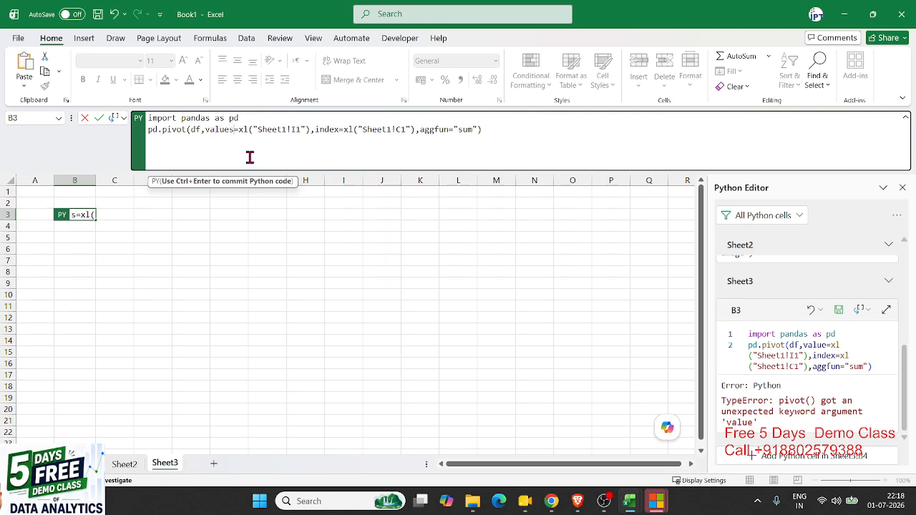
key(ctrl+Return)
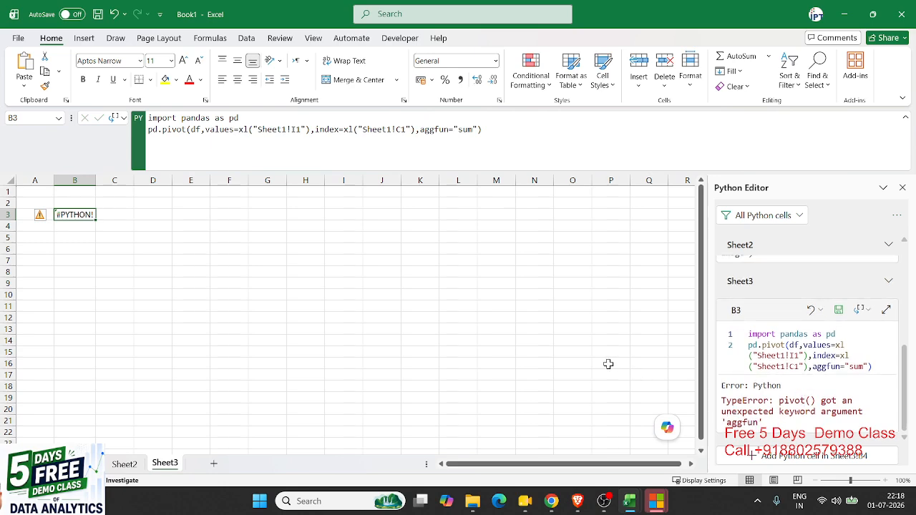
Correct the argument name aggfun to aggfunc in B3's Python code and run it
click(447, 130)
text(c)
key(ctrl+Return)
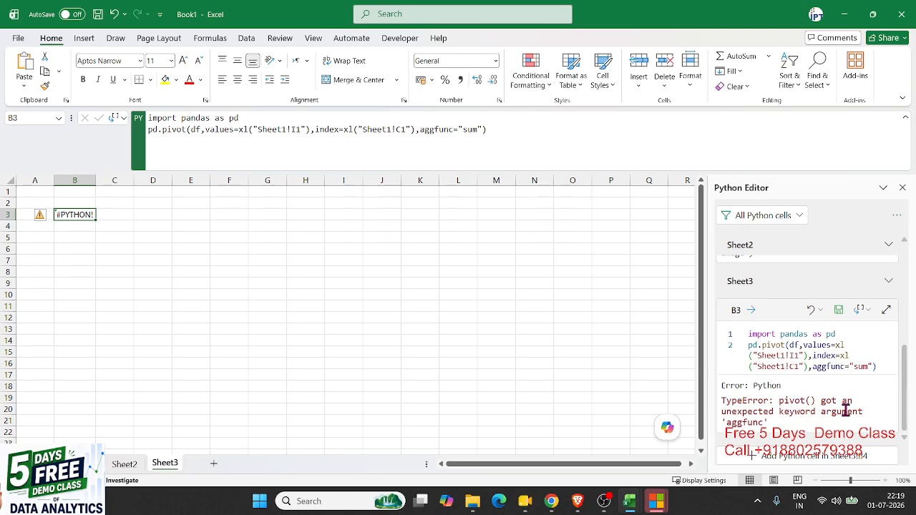
double_click(760, 422)
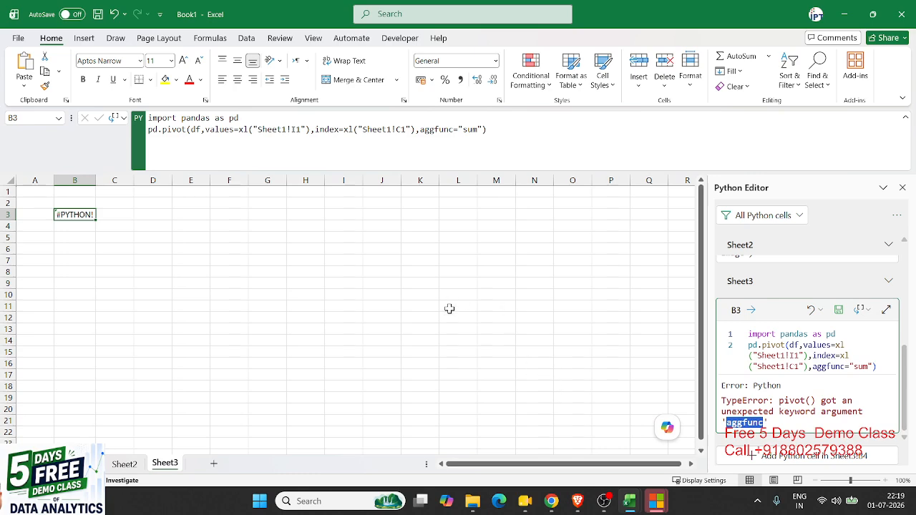
click(476, 143)
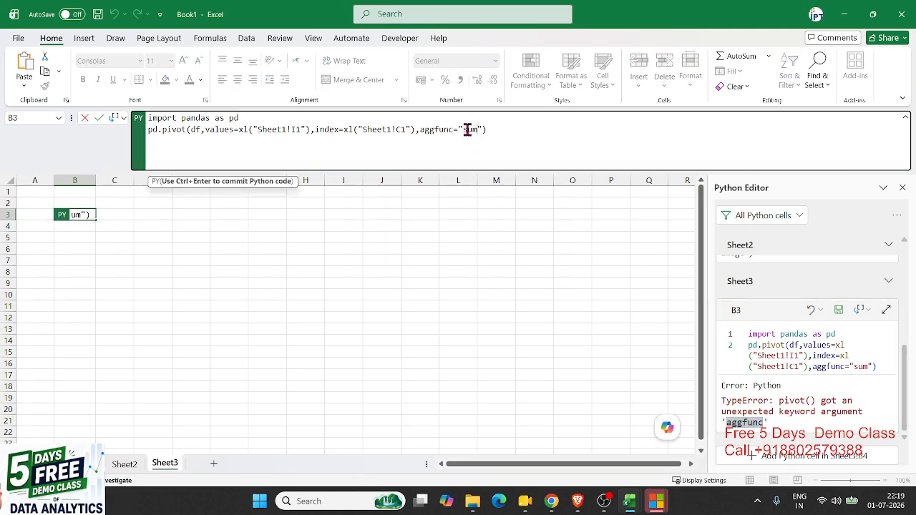
click(464, 131)
key(ctrl+a)
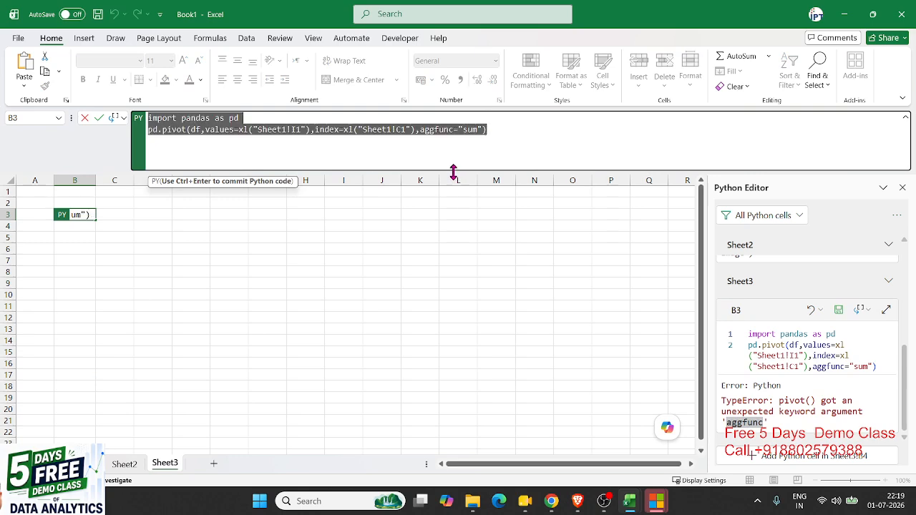
click(304, 178)
key(Escape)
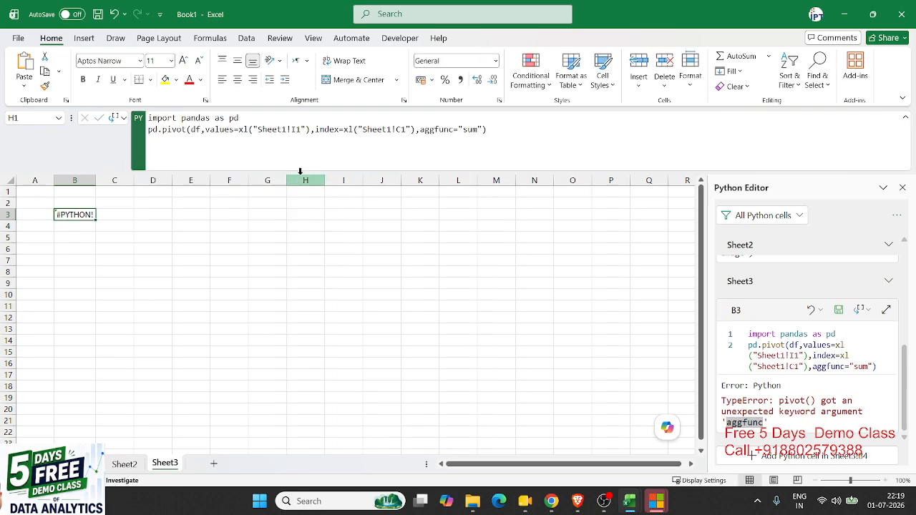
key(alt+Tab)
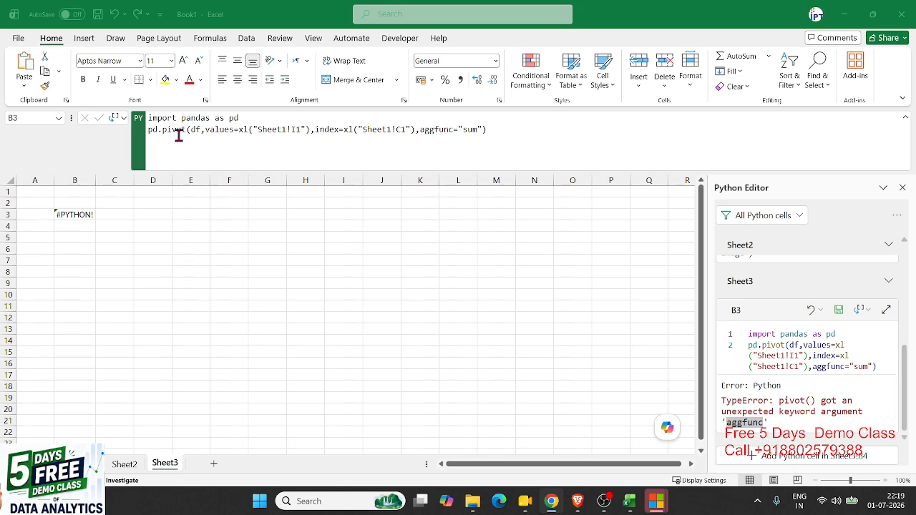
key(Escape)
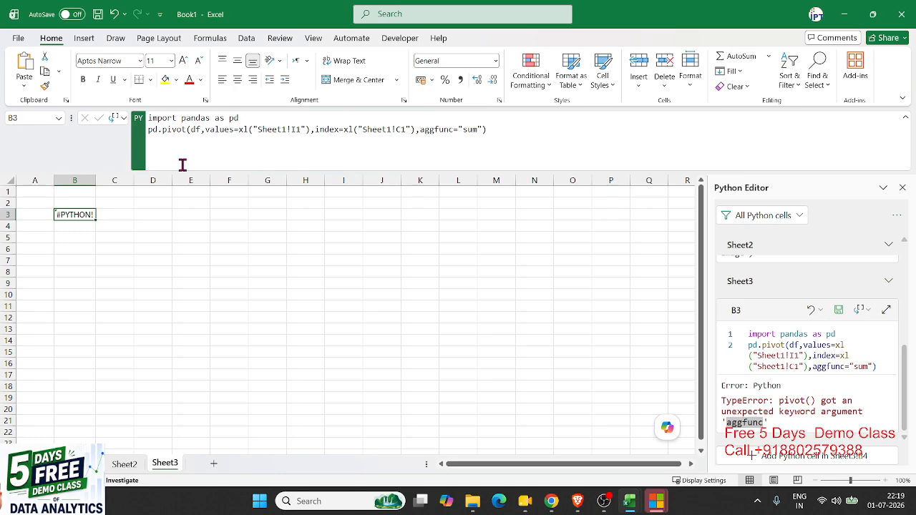
Change the function in B3's code to pd.pivot_table, run it, and output the result as Excel values
click(185, 131)
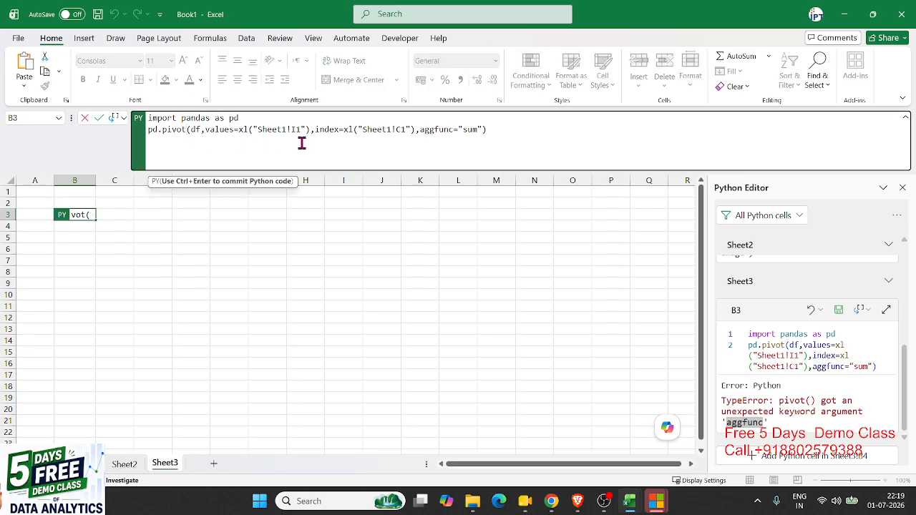
text(_tabl)
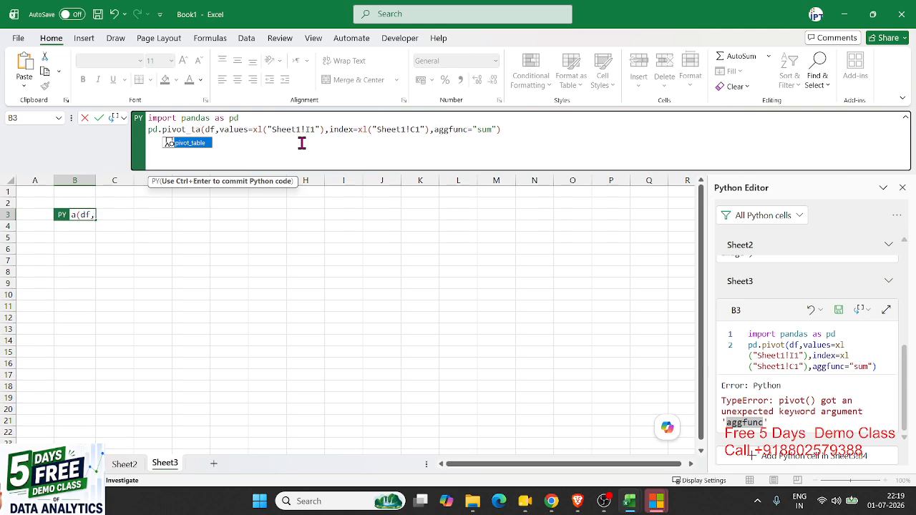
key(Tab)
key(Tab)
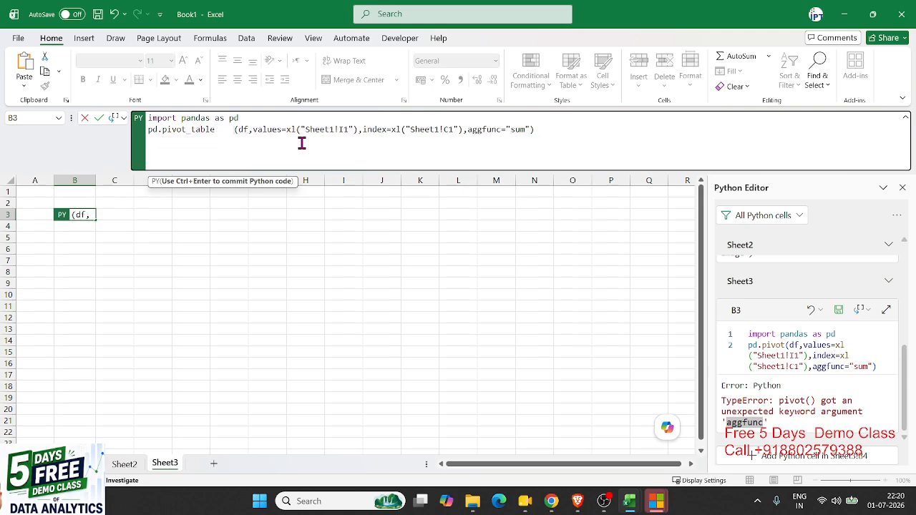
key(BackSpace)
key(BackSpace)
key(BackSpace)
key(BackSpace)
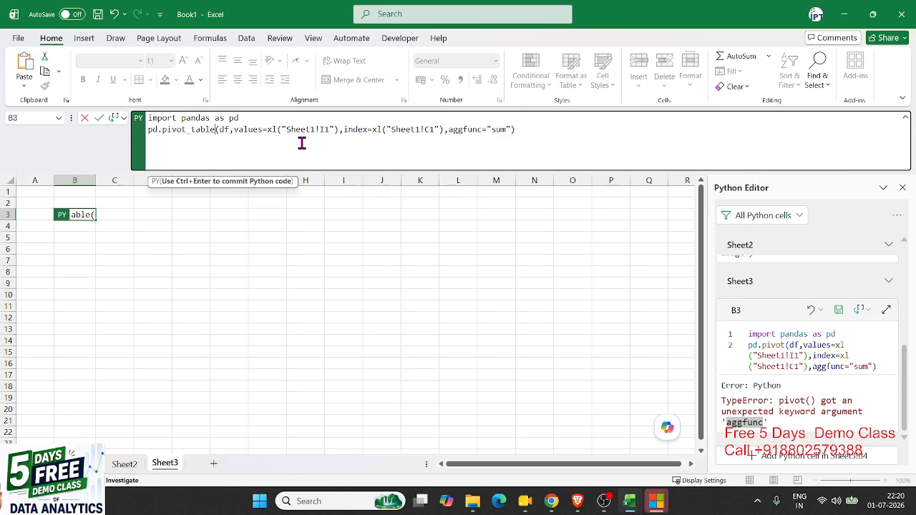
key(ctrl+Return)
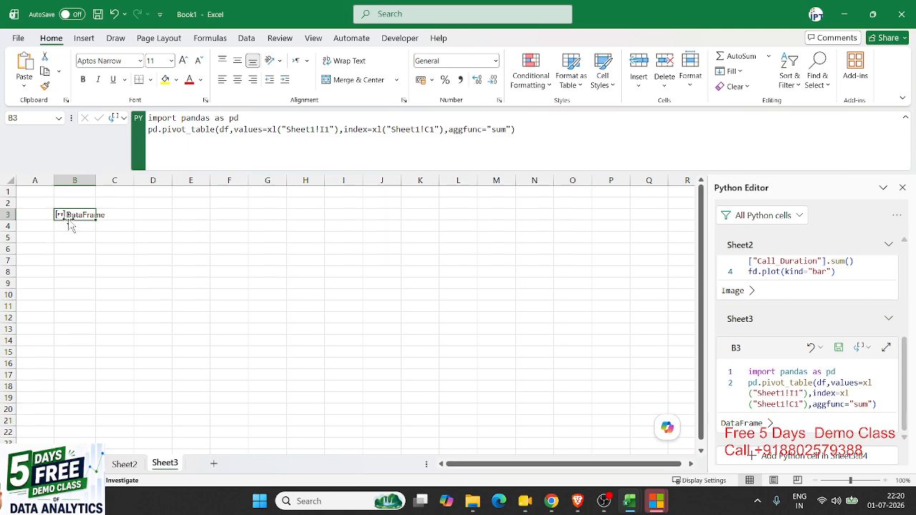
click(124, 118)
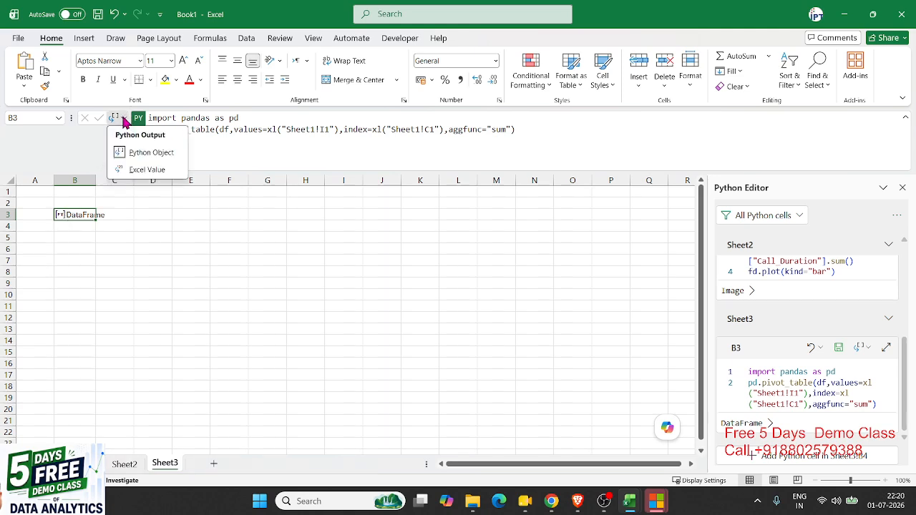
click(141, 176)
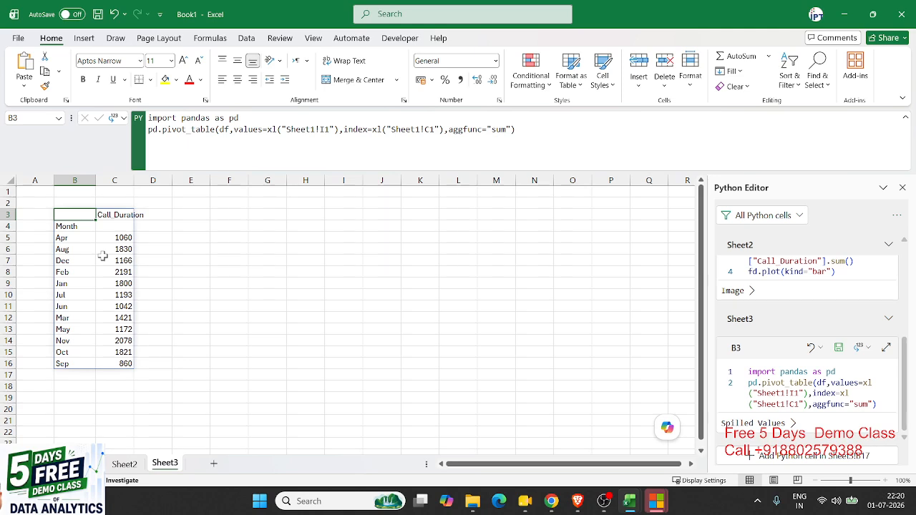
Assign the pivot table in B3's code to a variable named pt and run the code
click(150, 129)
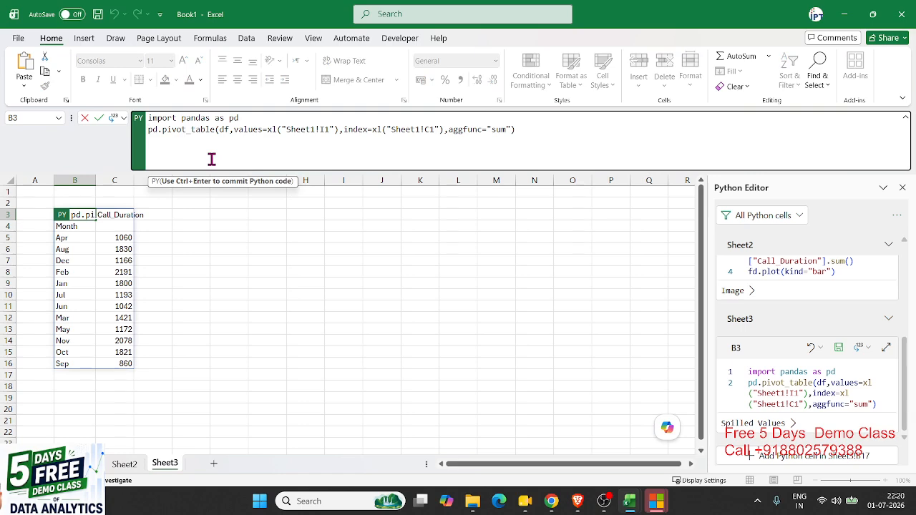
text(p)
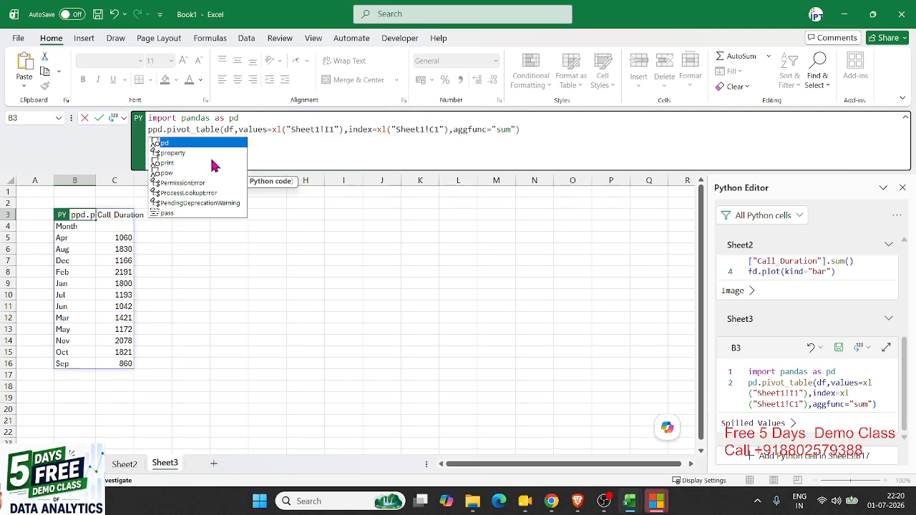
text(t=)
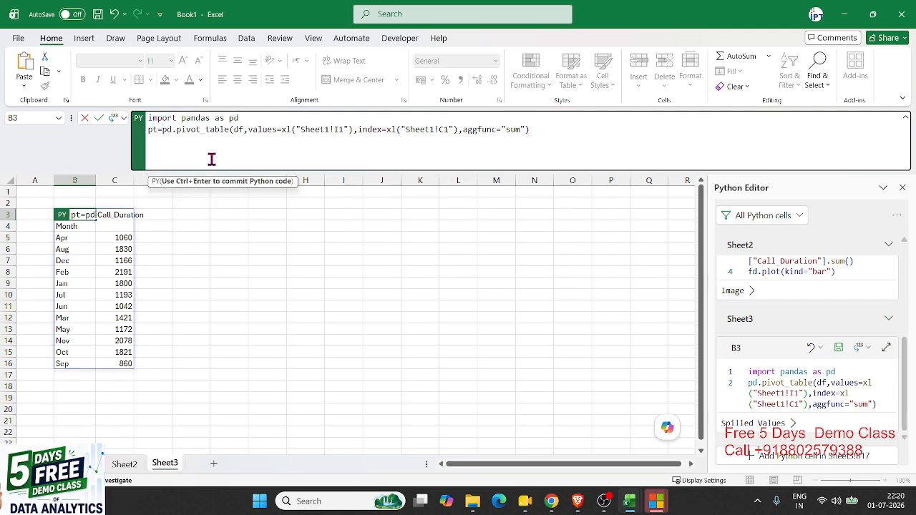
key(ctrl+Return)
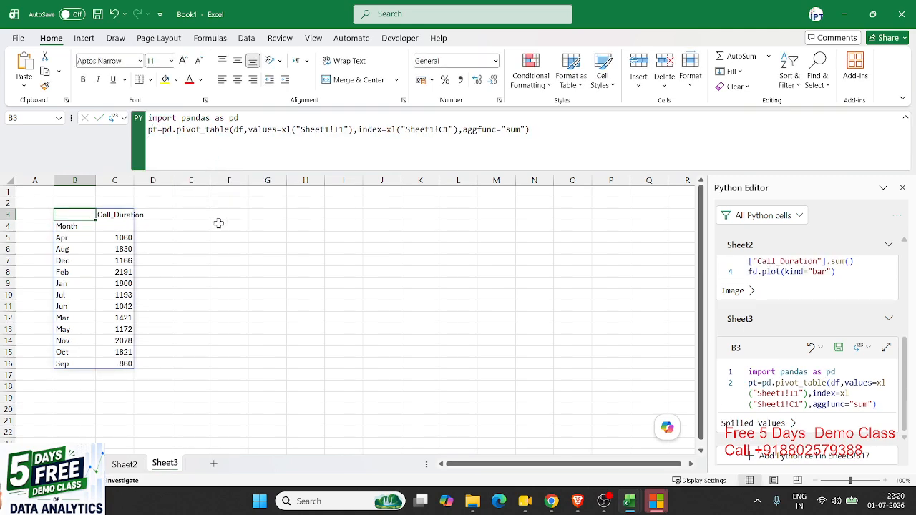
Create a Python formula in cell F4 with the code pt.plot(kind="bar") and run it
click(226, 225)
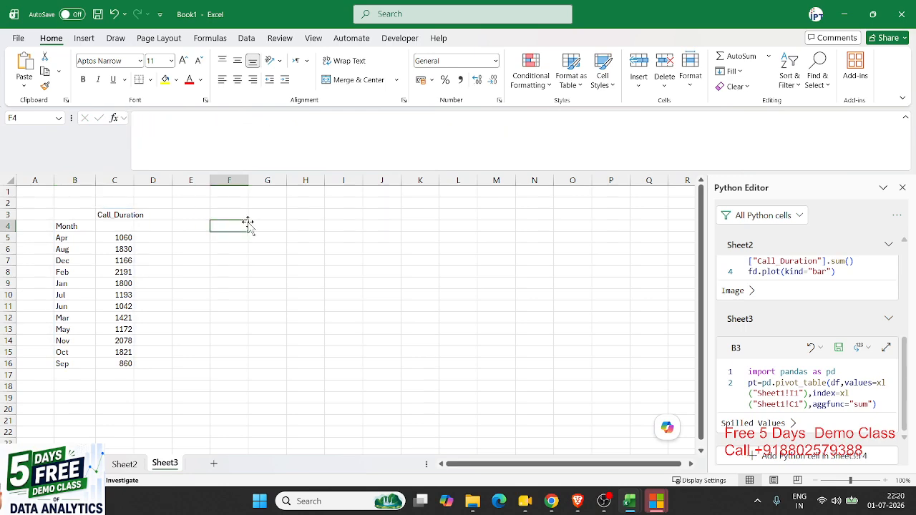
text(=py)
key(Tab)
key(Return)
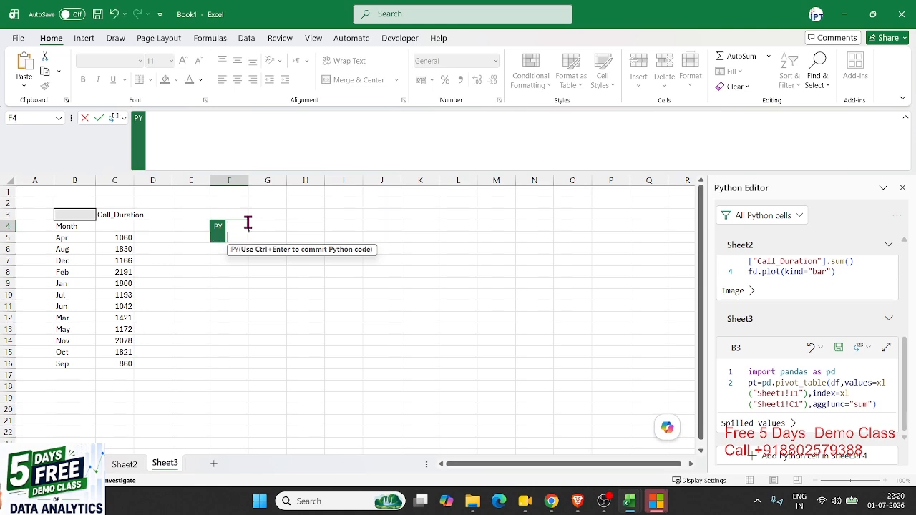
text(pt.plot(kind=)
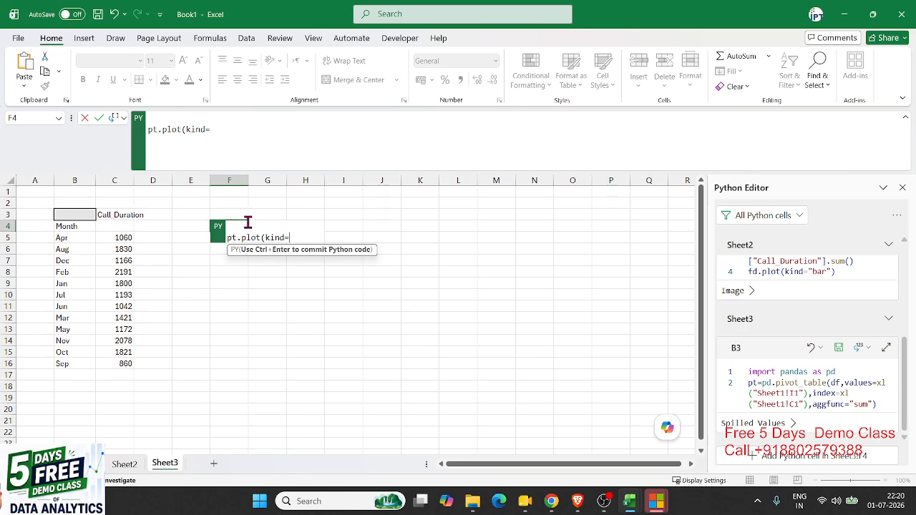
text("bar"))
key(ctrl+Return)
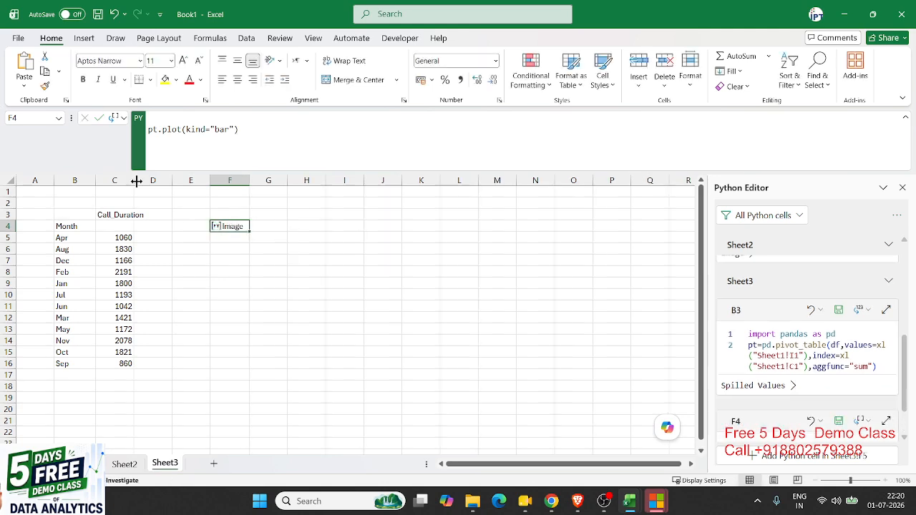
Output F4's plot as an Excel value and display it as a floating picture over the cells
click(119, 118)
click(139, 150)
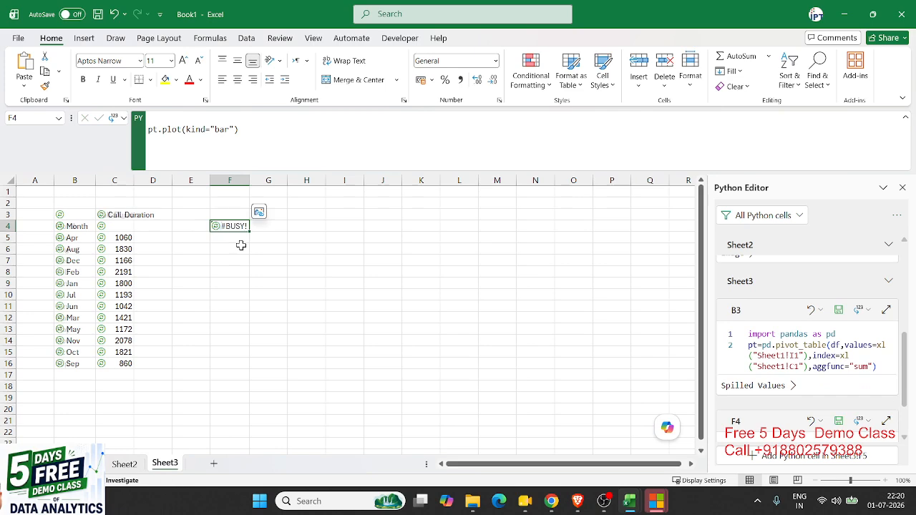
click(258, 212)
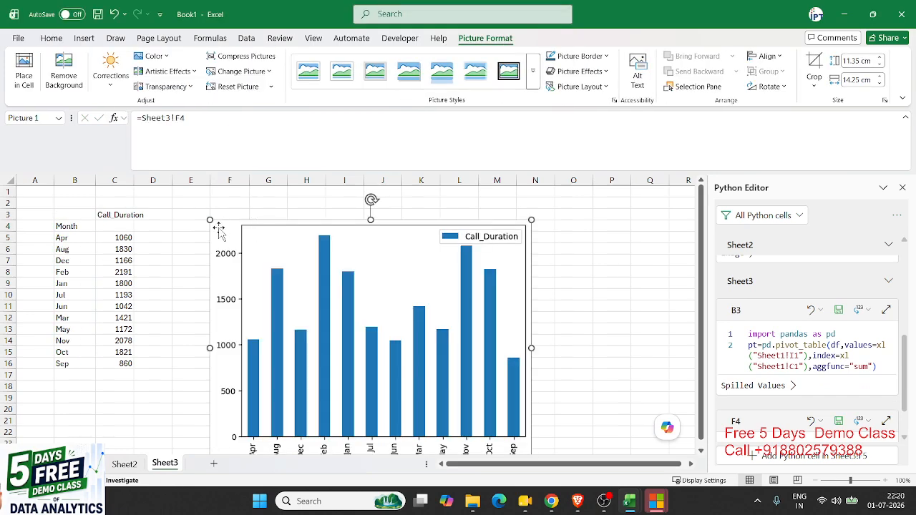
Resize and move the Call_Duration chart picture so it spans about G3 to P18, beside the month table
scroll(349, 422, down, 3)
drag(368, 384, 374, 283)
scroll(370, 307, up, 3)
drag(217, 241, 262, 225)
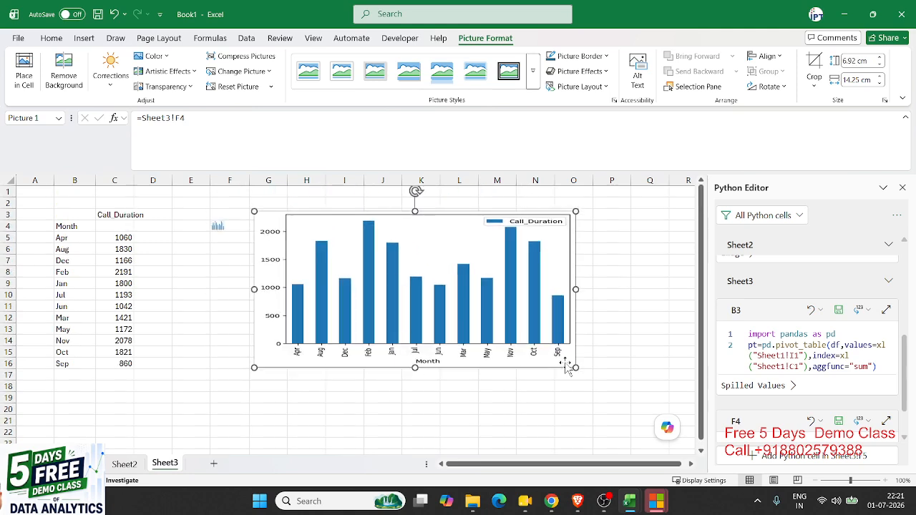
drag(577, 367, 627, 375)
double_click(231, 227)
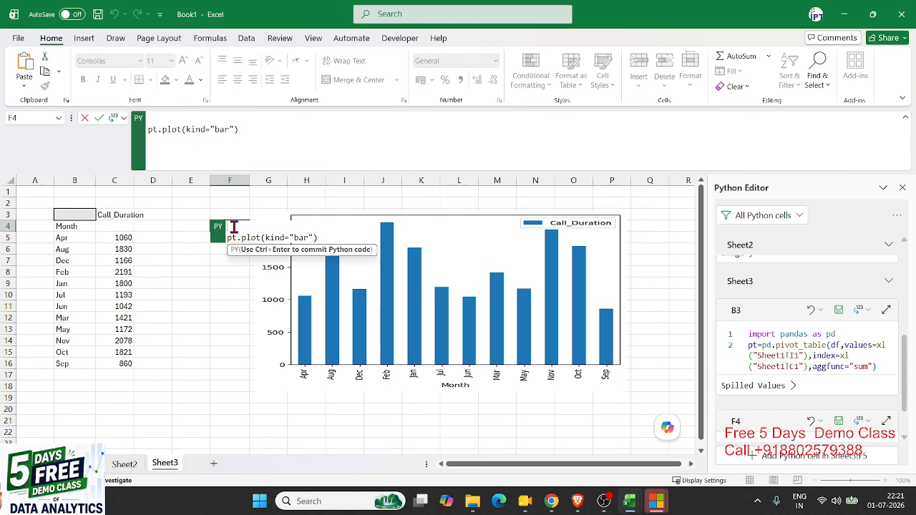
drag(281, 137, 18, 129)
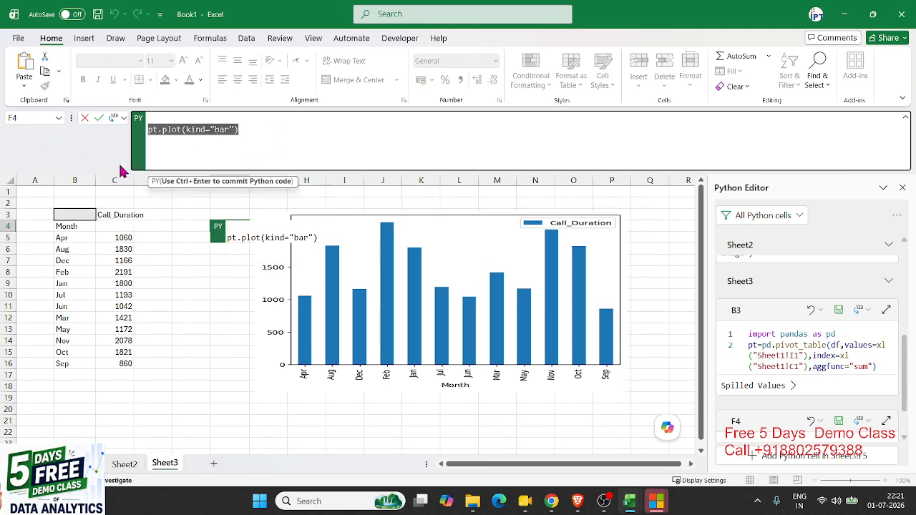
key(ctrl+Return)
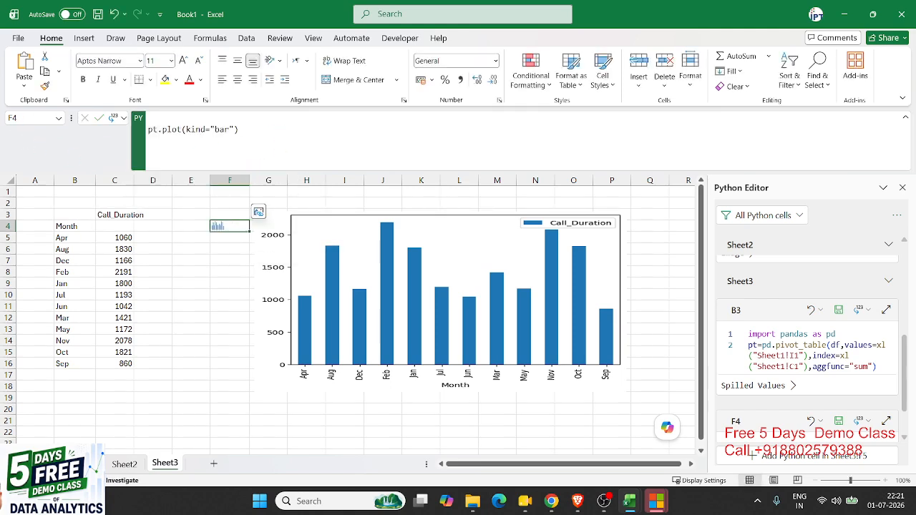
click(551, 501)
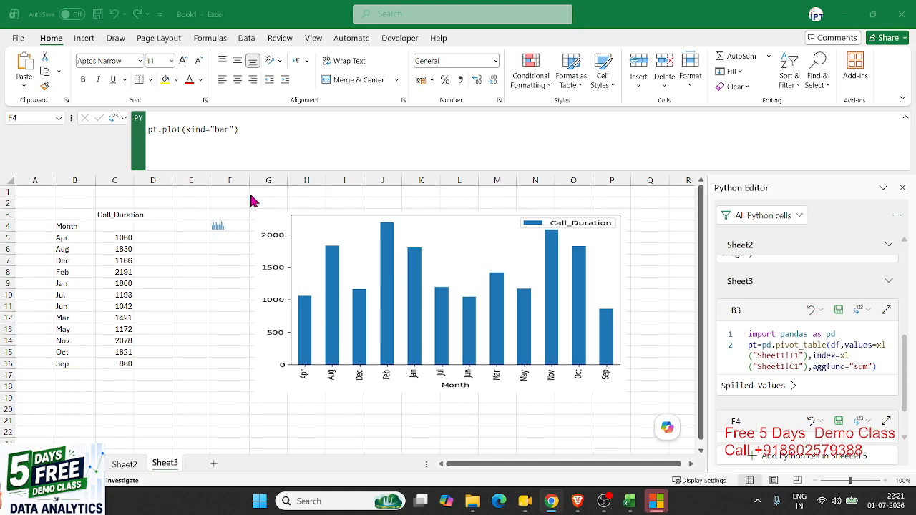
click(268, 141)
drag(247, 129, 105, 126)
key(Escape)
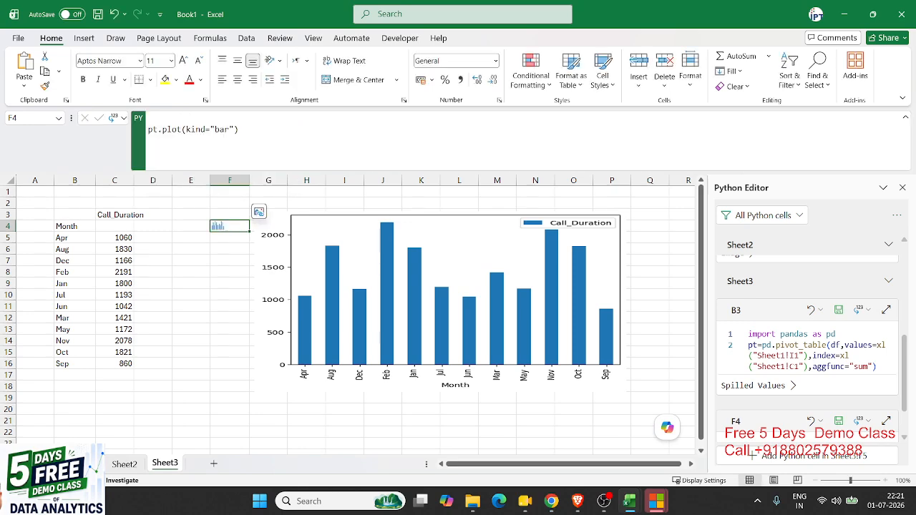
key(alt+Tab)
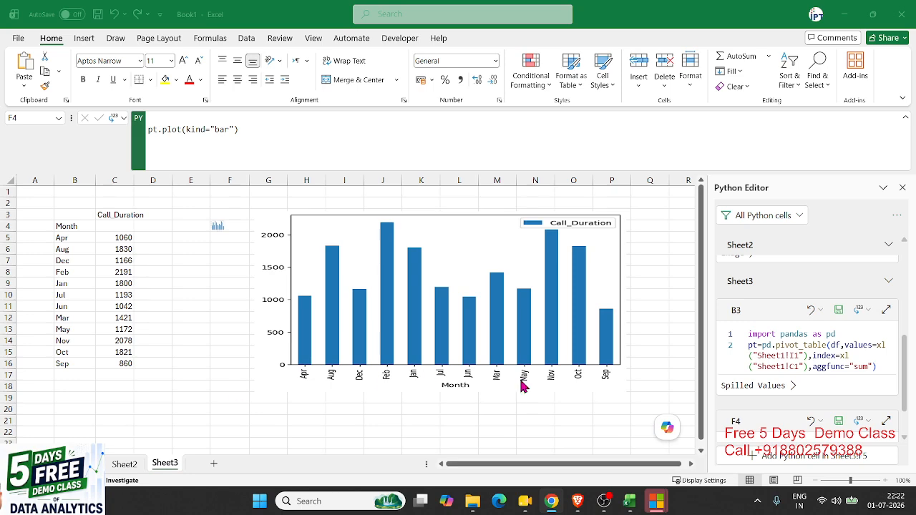
click(291, 390)
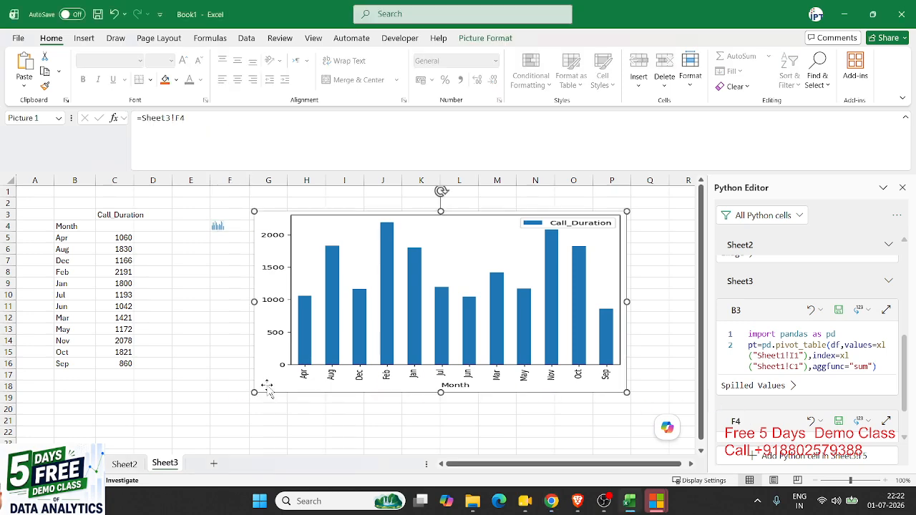
double_click(230, 227)
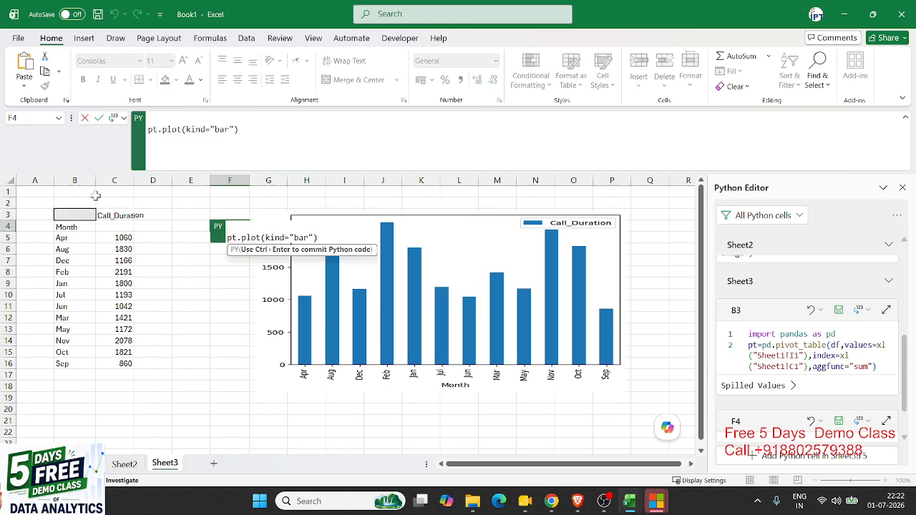
key(ctrl+Return)
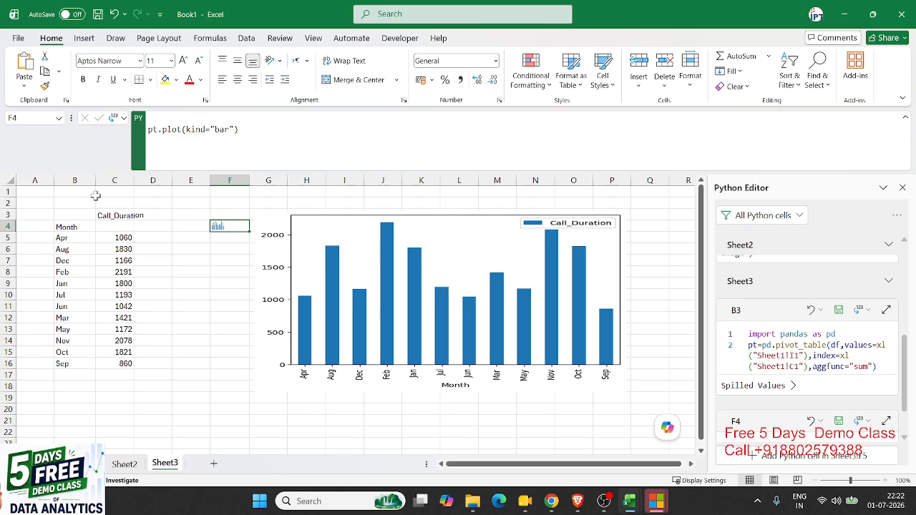
click(551, 501)
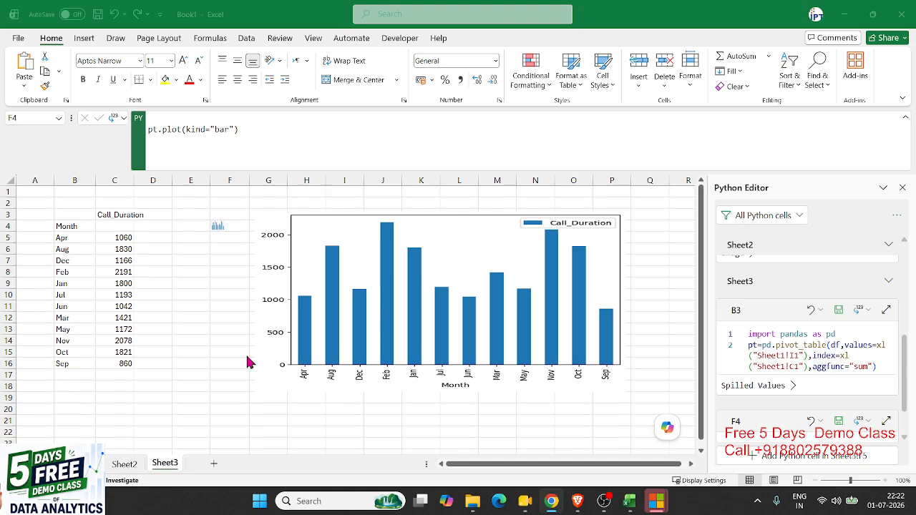
Add color="green" to the plot code in F4 and run it to recolour the bars
click(262, 130)
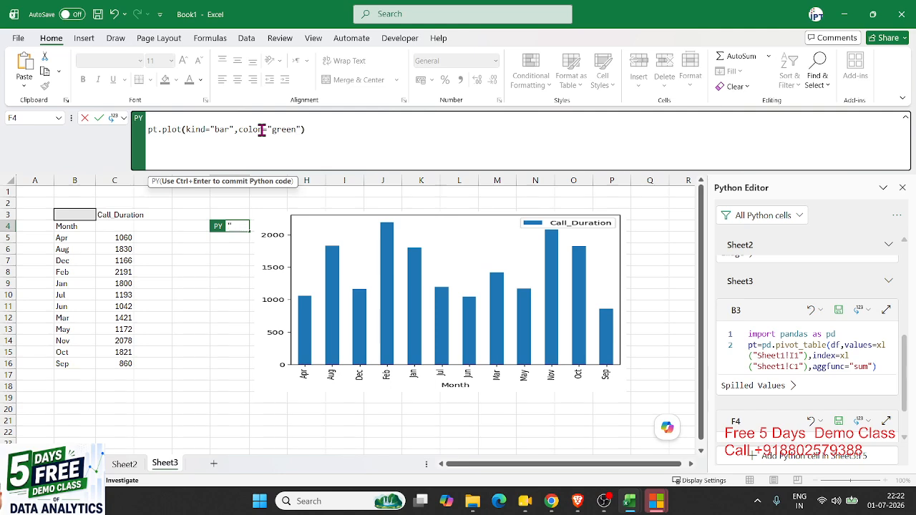
key(ctrl+Return)
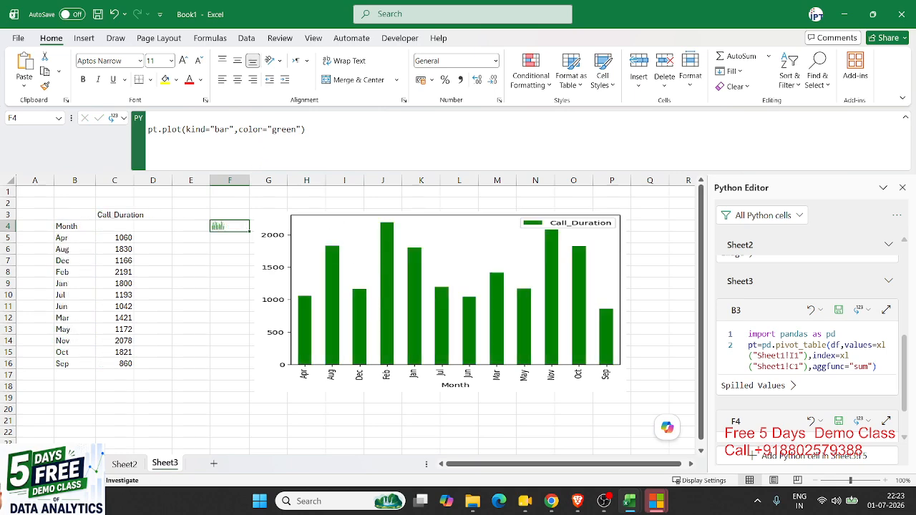
key(alt+Tab)
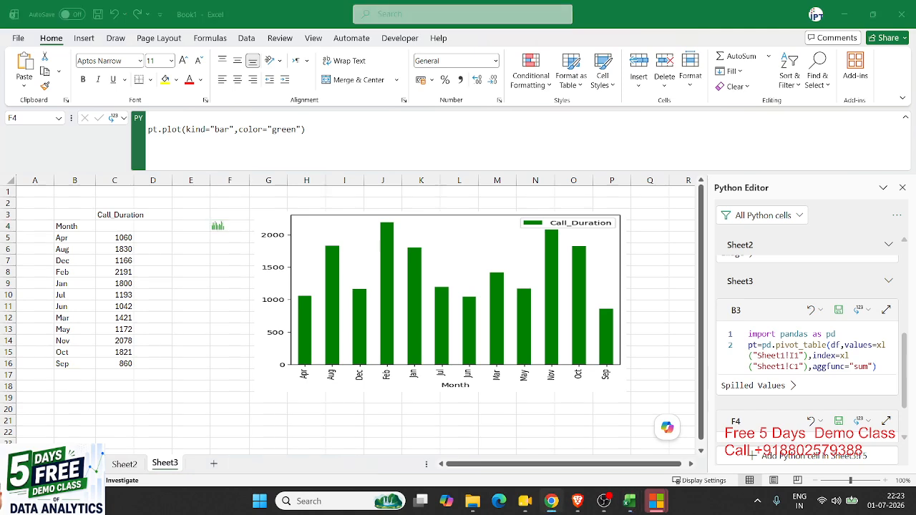
Change the plot kind in F4's code from bar to "line" and run it
click(219, 131)
double_click(221, 131)
click(223, 131)
key(BackSpace)
key(BackSpace)
key(BackSpace)
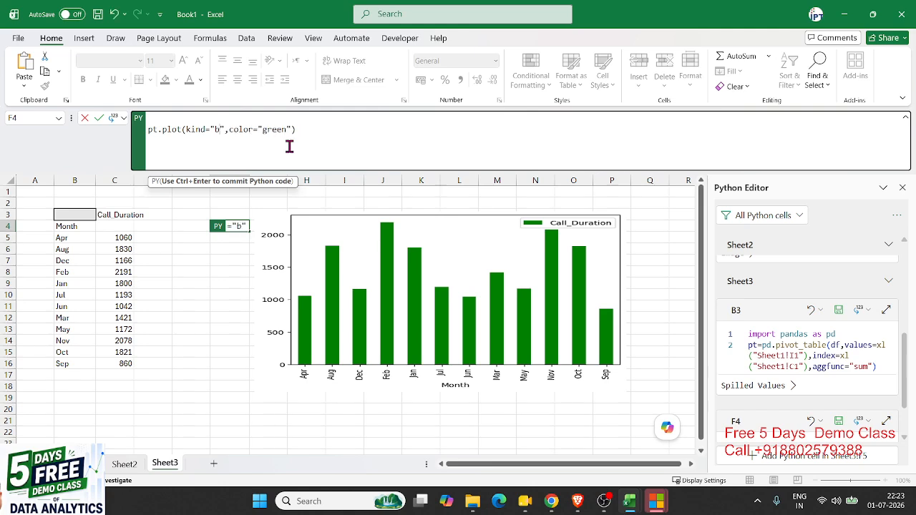
text(line)
key(ctrl+Return)
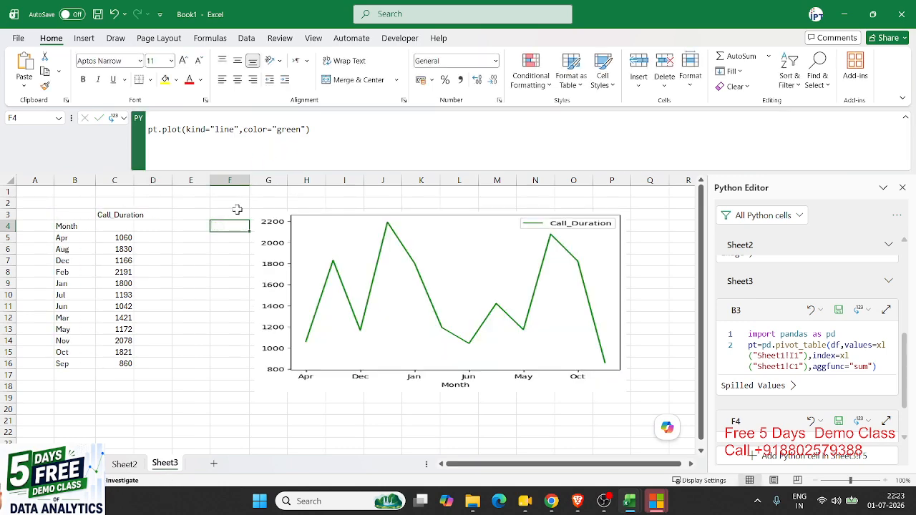
Add a new blank worksheet after Sheet3
click(86, 465)
click(126, 466)
click(166, 468)
click(213, 463)
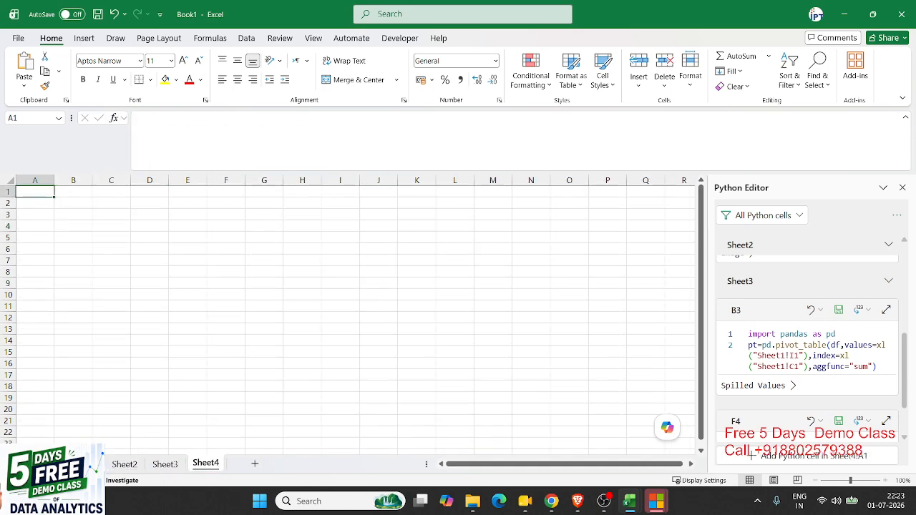
Close the Python Editor and shrink the formula bar to a single line
click(902, 187)
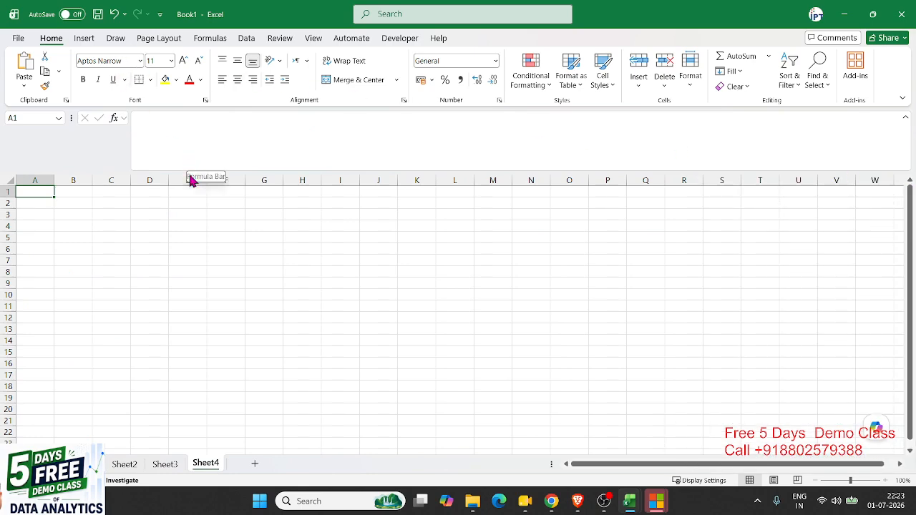
drag(182, 176, 185, 129)
click(246, 39)
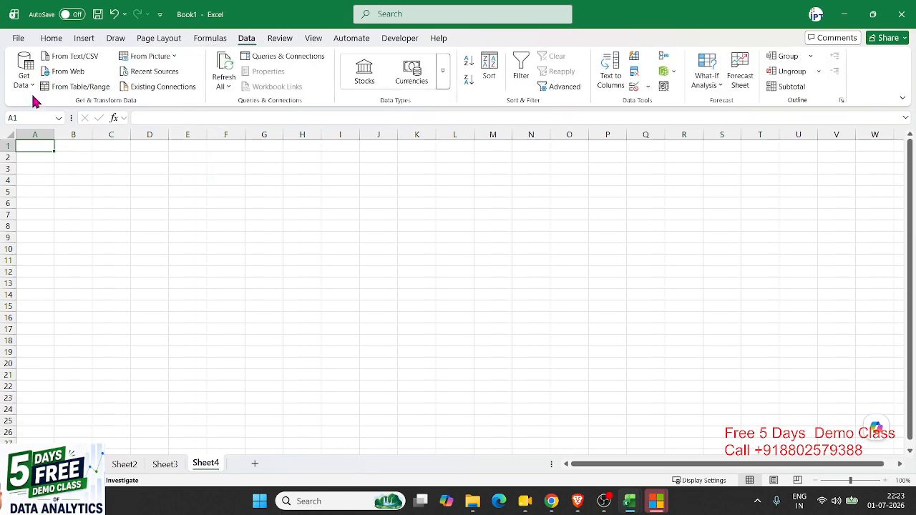
click(33, 88)
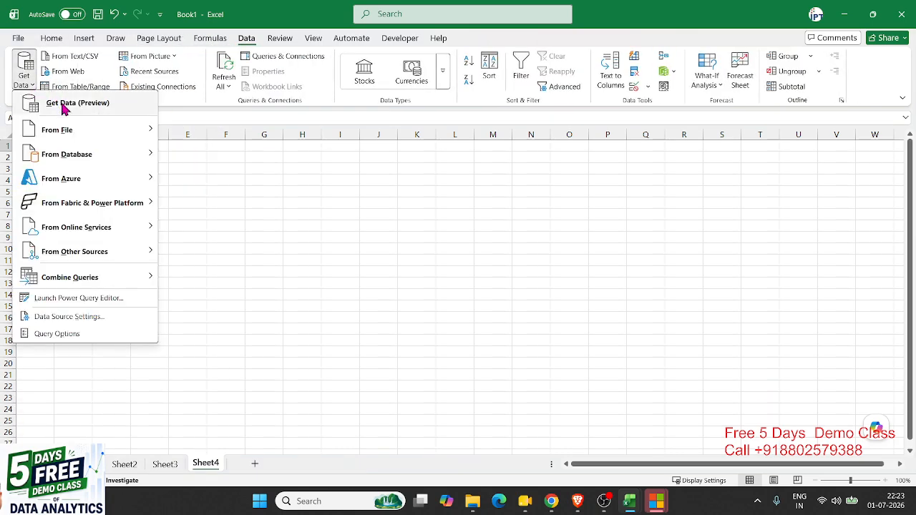
mouse_move(70, 138)
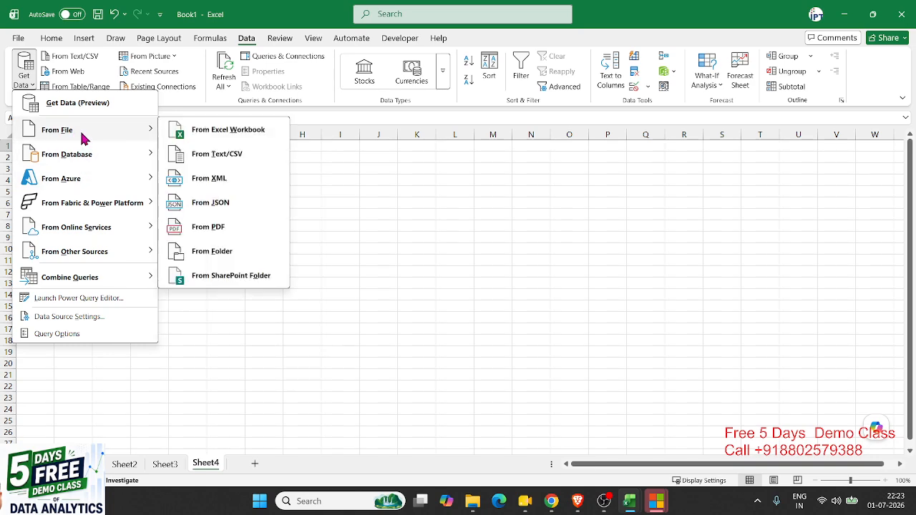
click(209, 239)
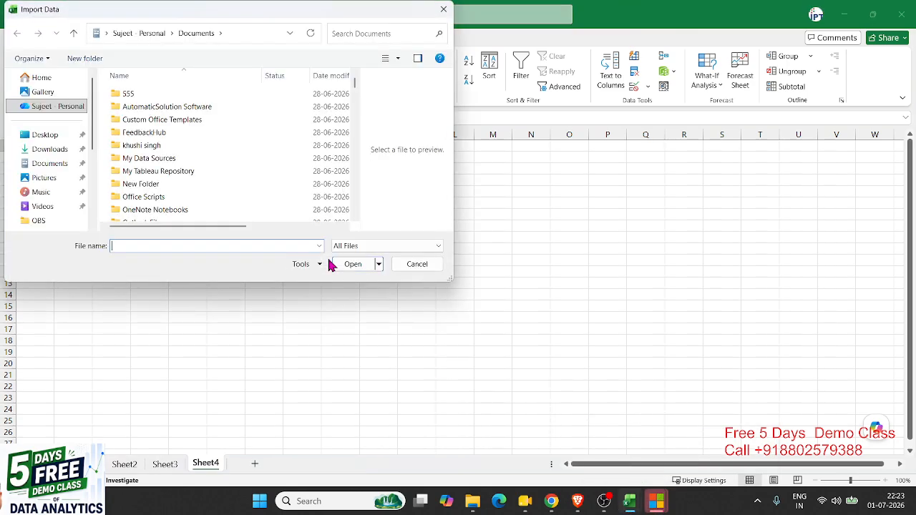
click(417, 266)
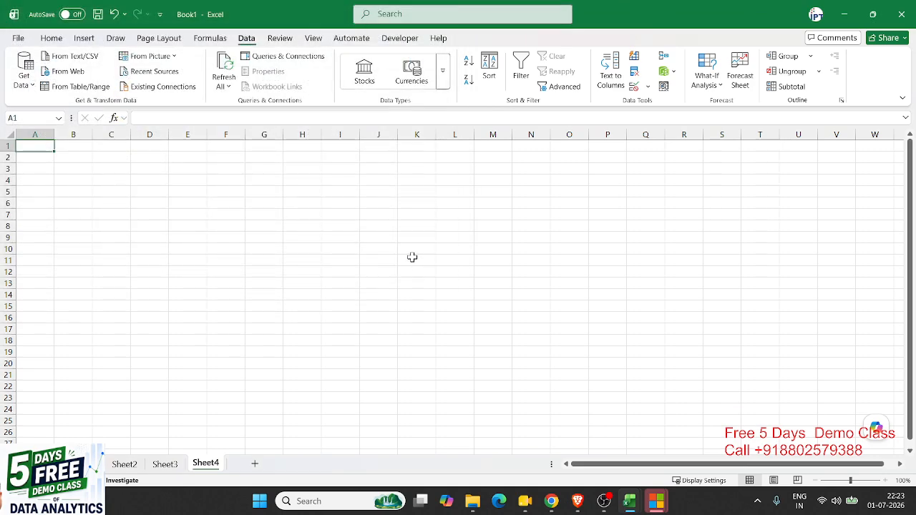
click(22, 86)
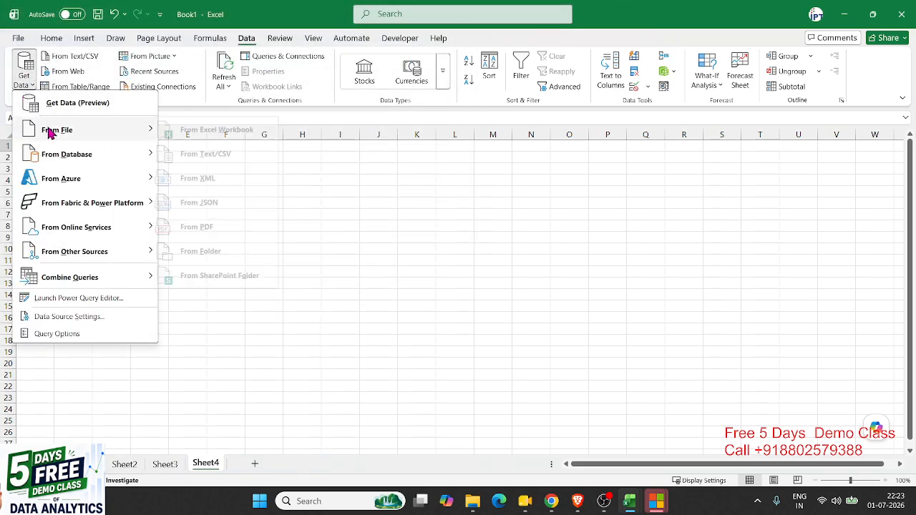
click(215, 226)
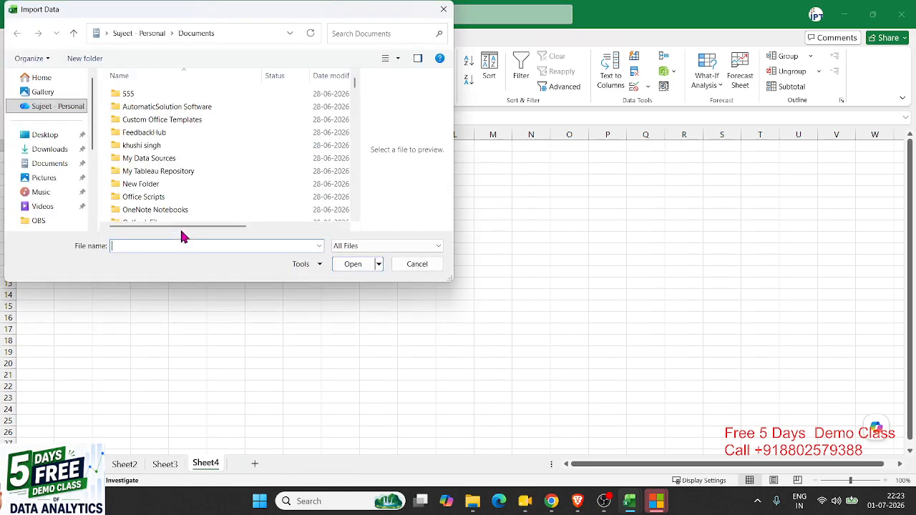
drag(93, 135, 97, 201)
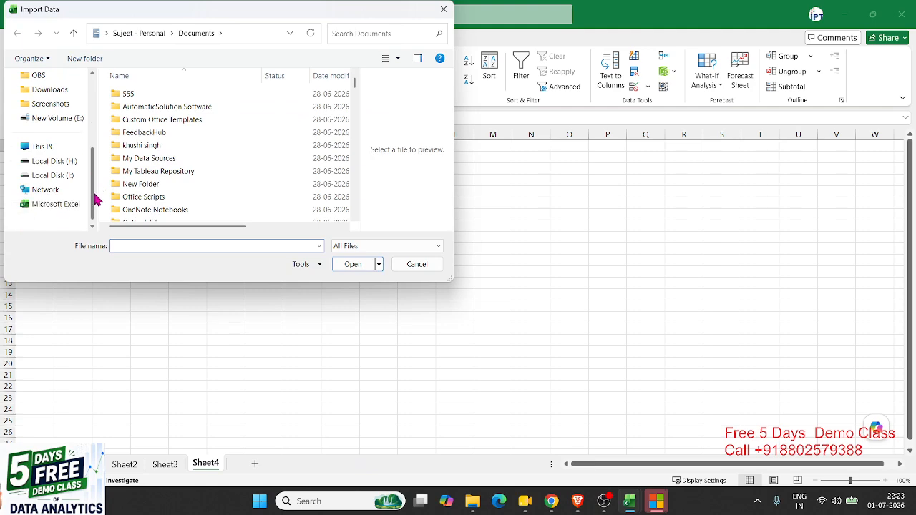
click(55, 147)
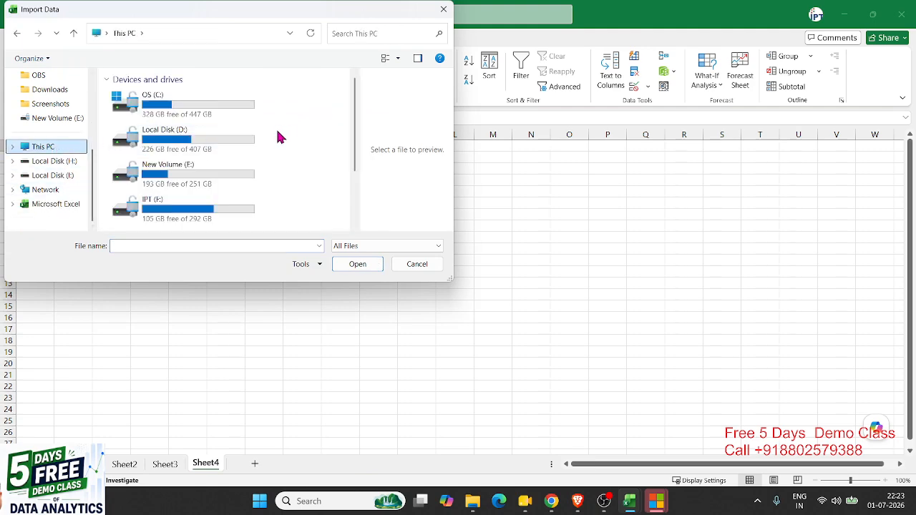
click(197, 182)
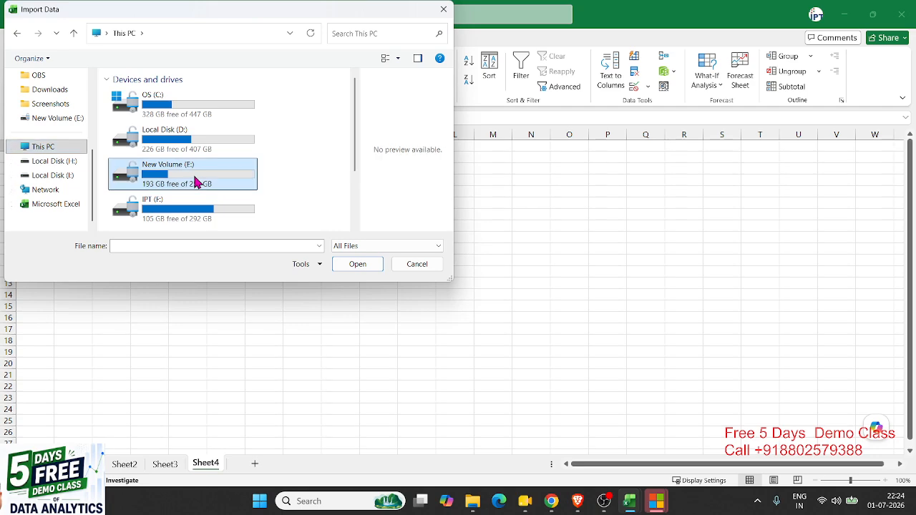
double_click(197, 182)
scroll(147, 157, down, 5)
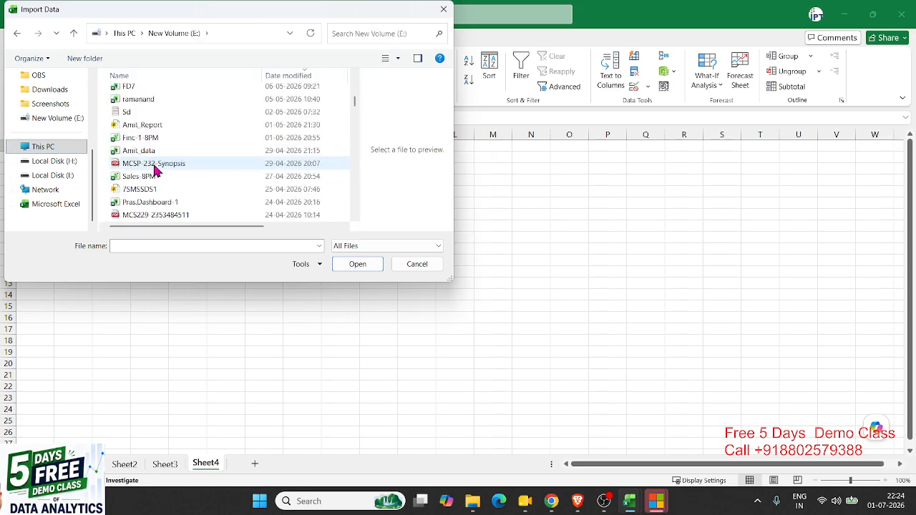
drag(356, 103, 357, 213)
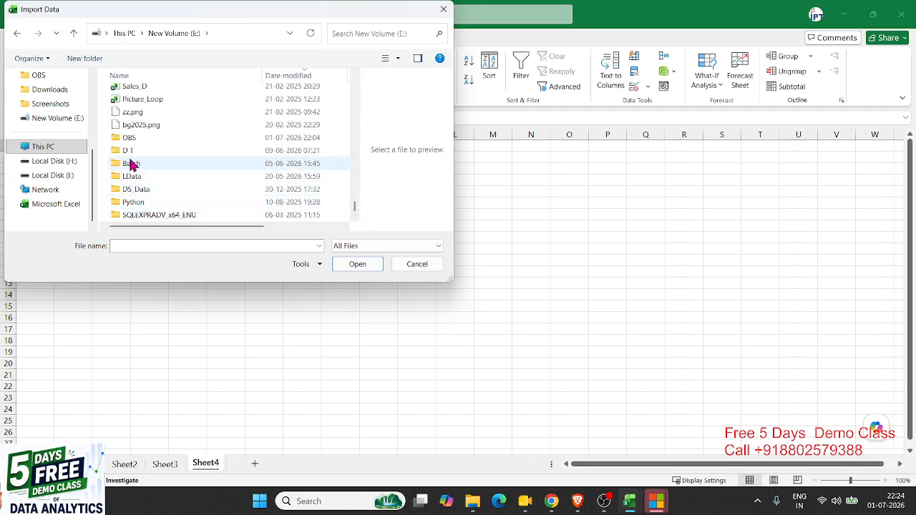
double_click(123, 151)
scroll(192, 184, down, 8)
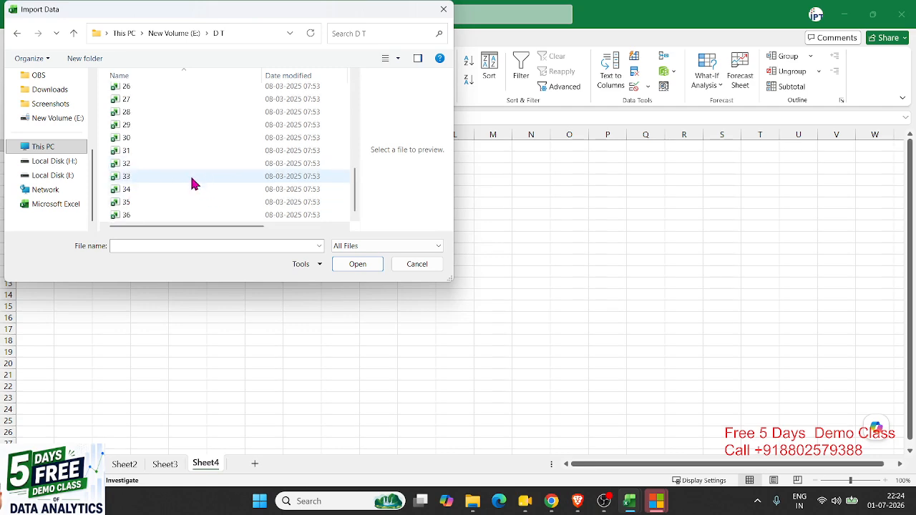
click(364, 265)
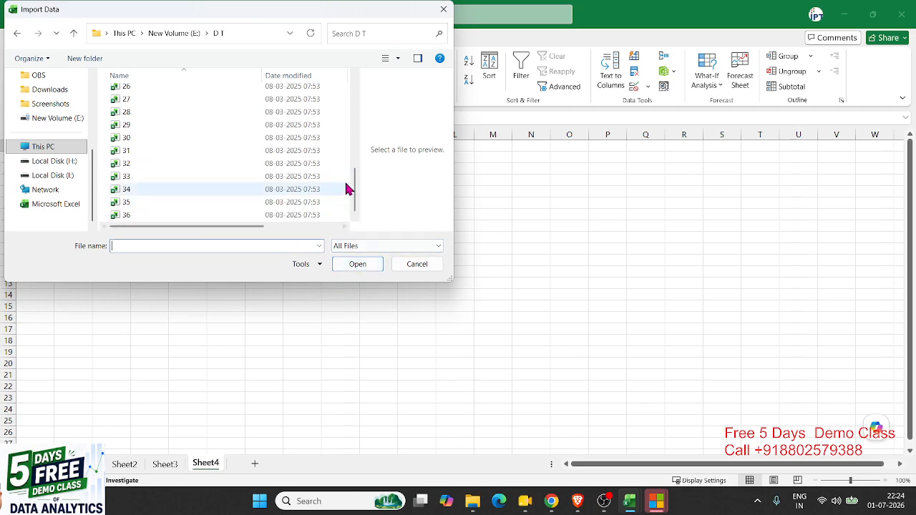
click(187, 35)
click(351, 269)
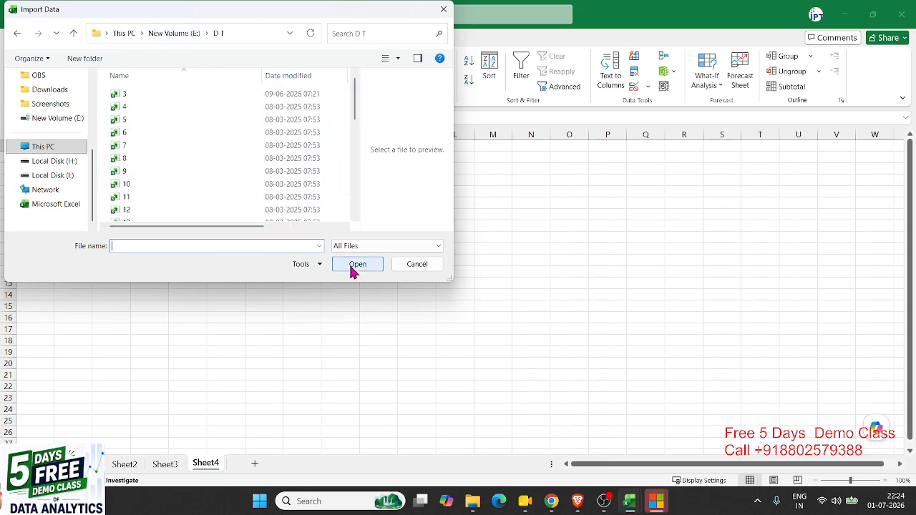
click(415, 266)
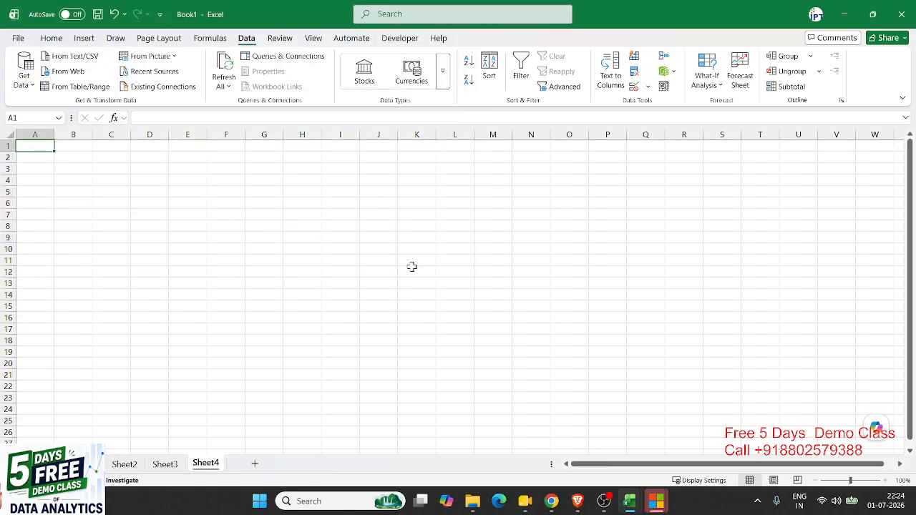
Start a data import from a folder and choose the D T folder on New Volume (E:) as its source
click(25, 84)
mouse_move(81, 134)
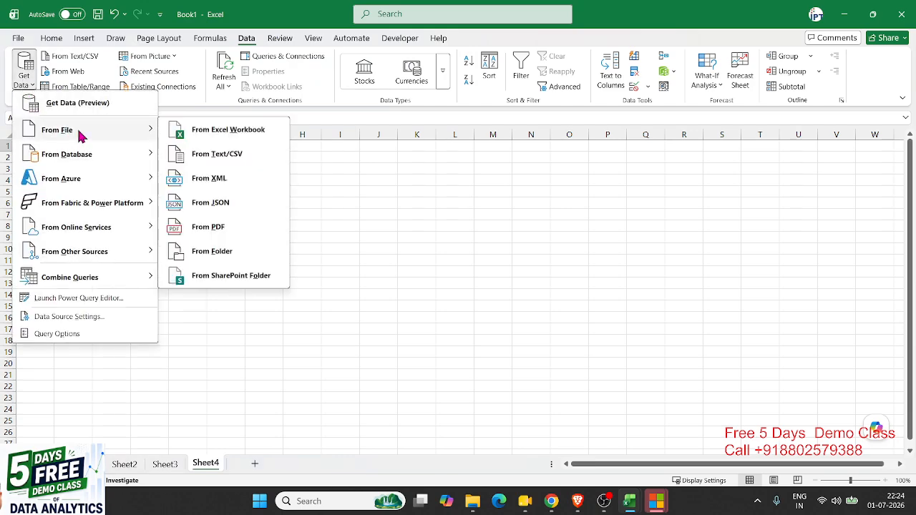
click(235, 256)
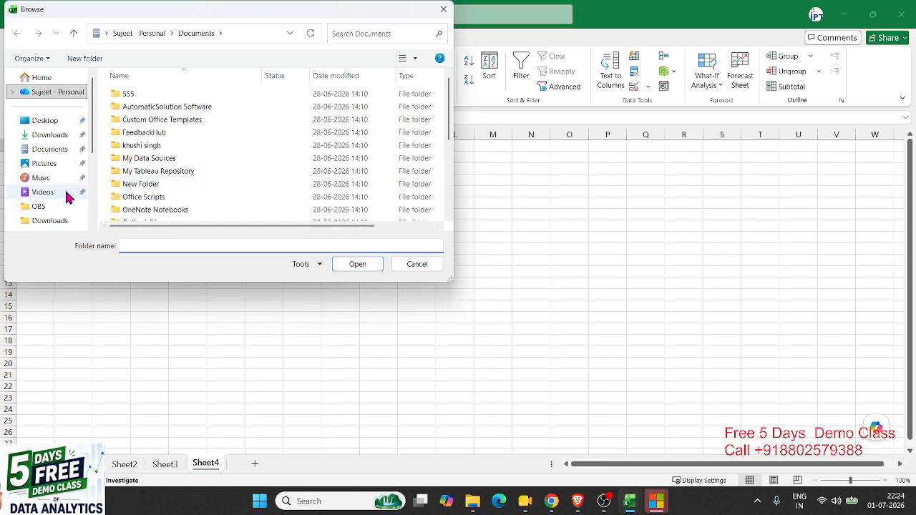
click(54, 192)
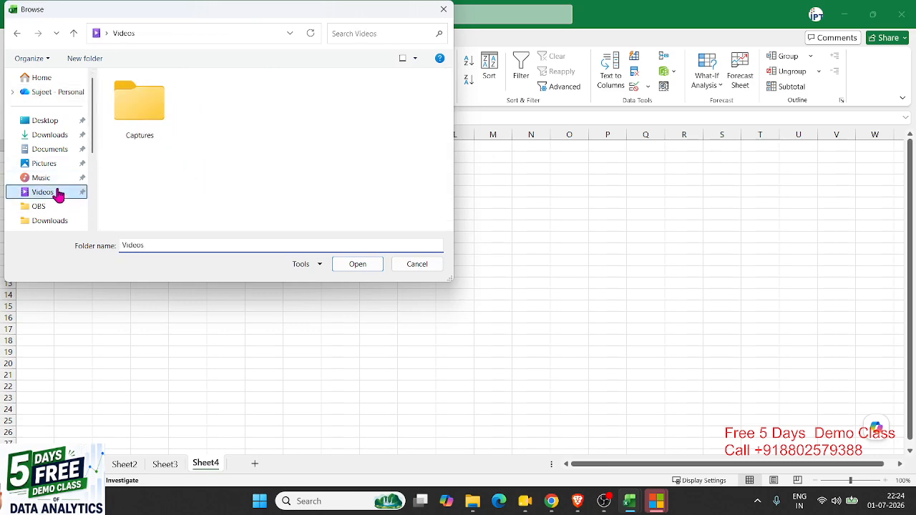
click(48, 160)
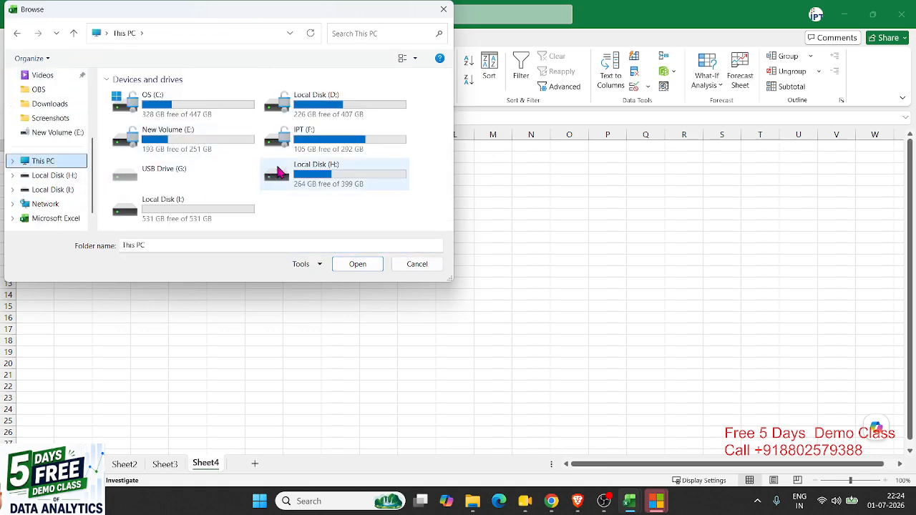
click(307, 149)
double_click(240, 146)
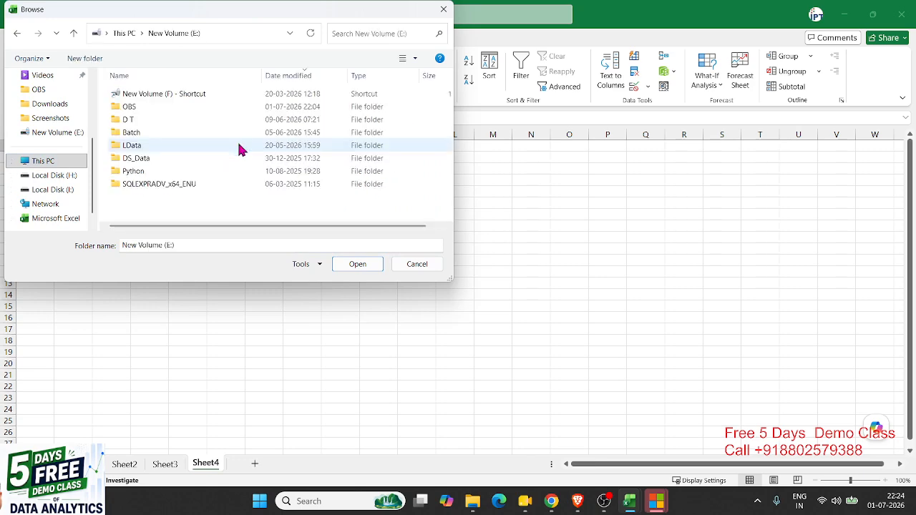
click(164, 121)
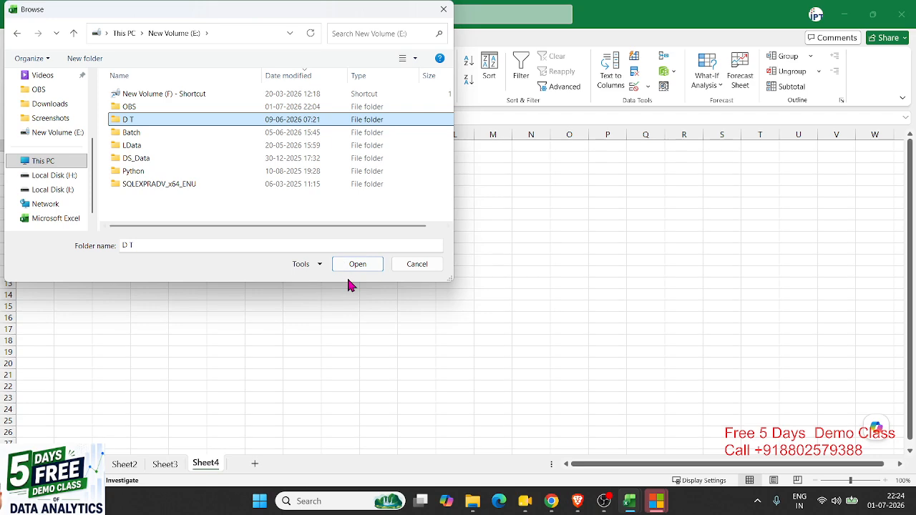
click(350, 272)
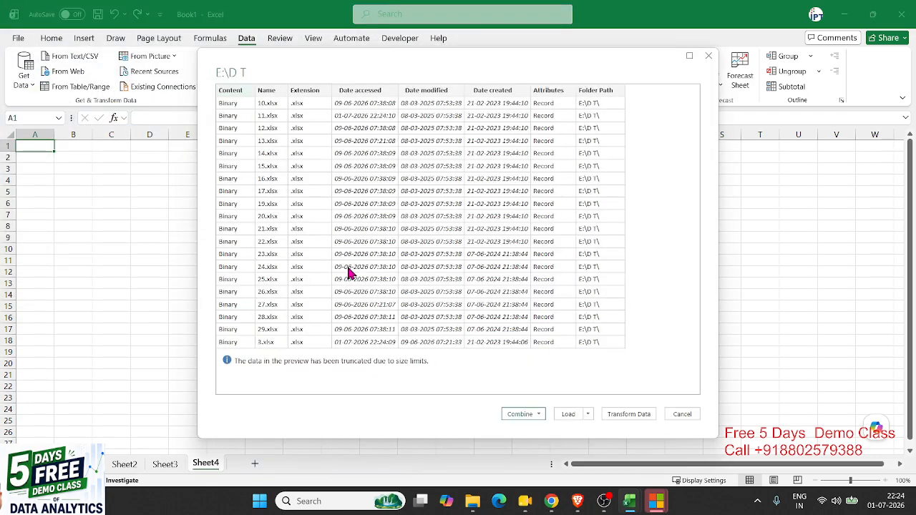
Combine the workbooks of the D T folder with the Combine & Load To option, extracting Sheet1 from each file
click(538, 413)
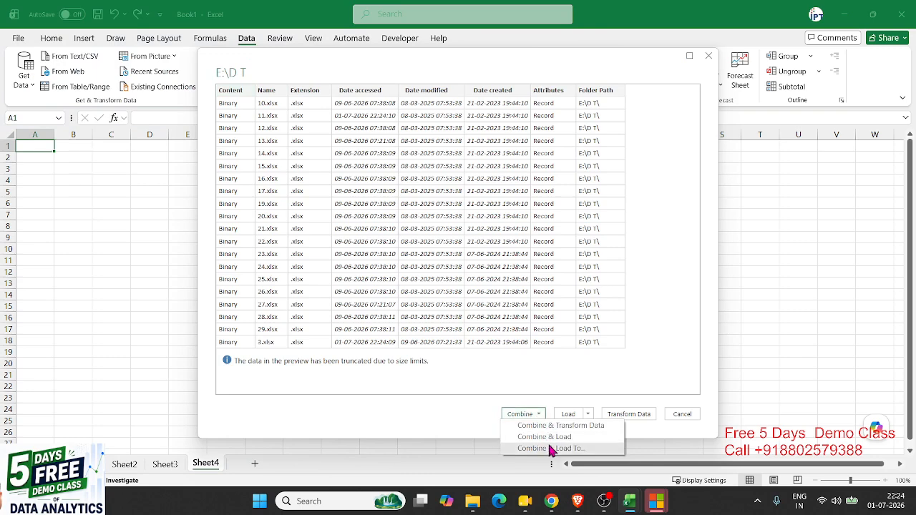
click(550, 448)
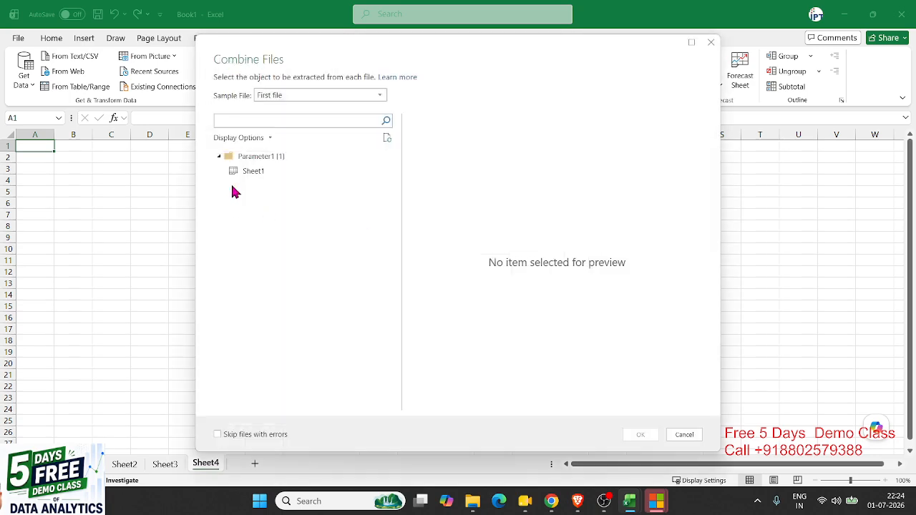
click(246, 173)
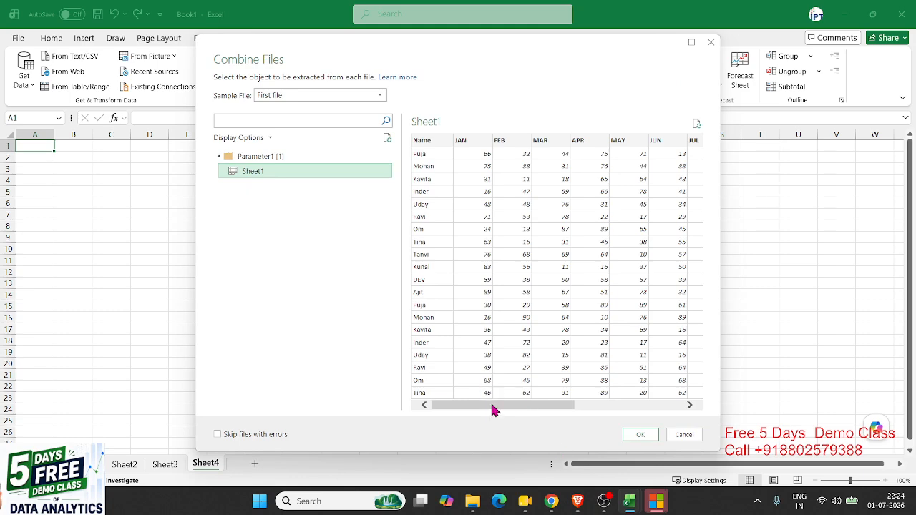
click(629, 434)
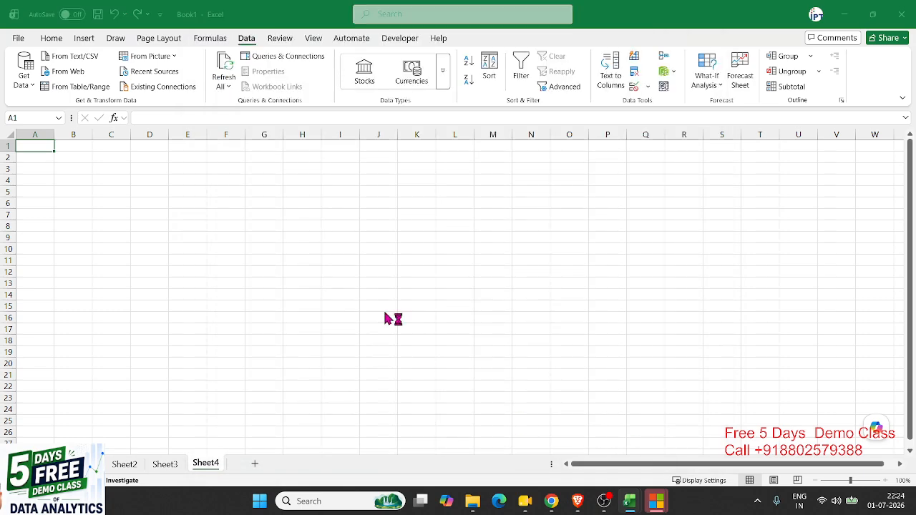
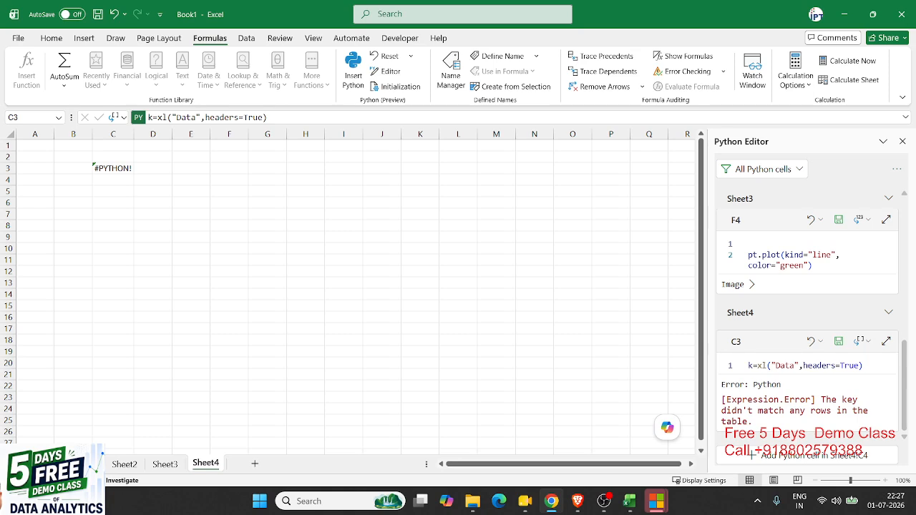
Add a new blank worksheet after Sheet4
click(148, 352)
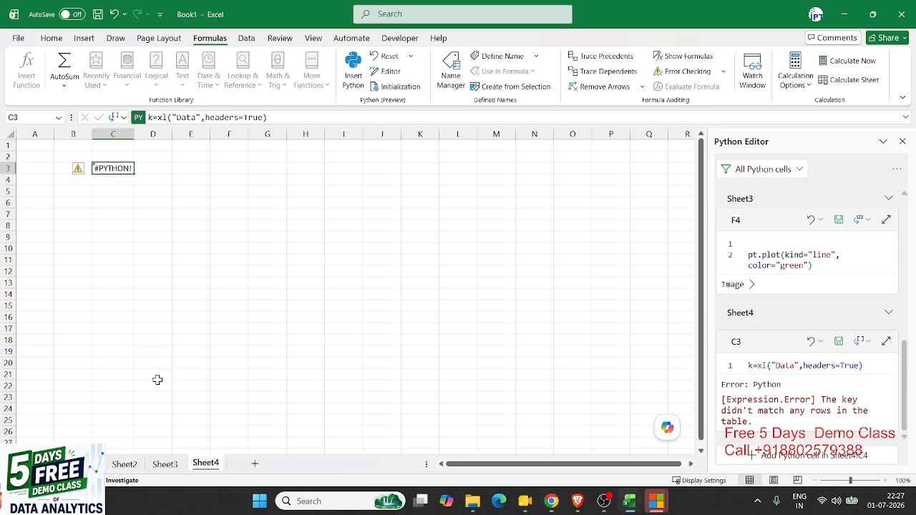
click(255, 465)
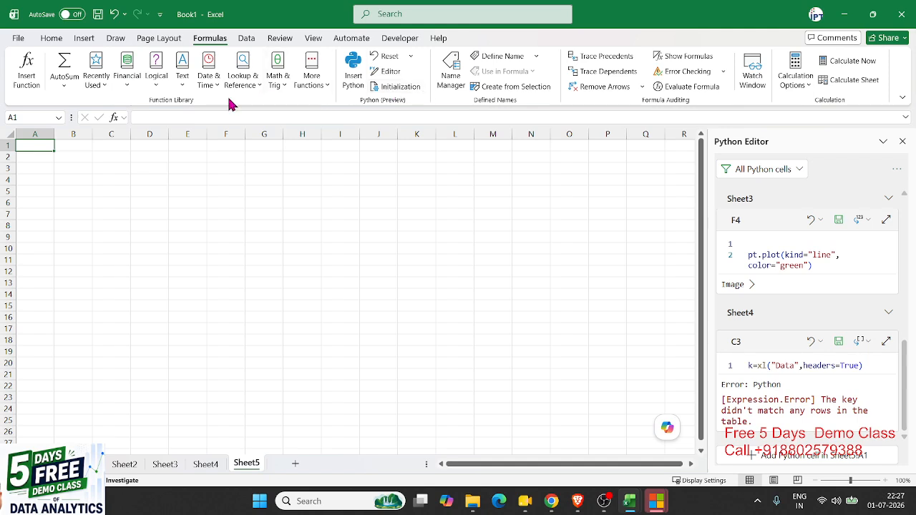
text(=)
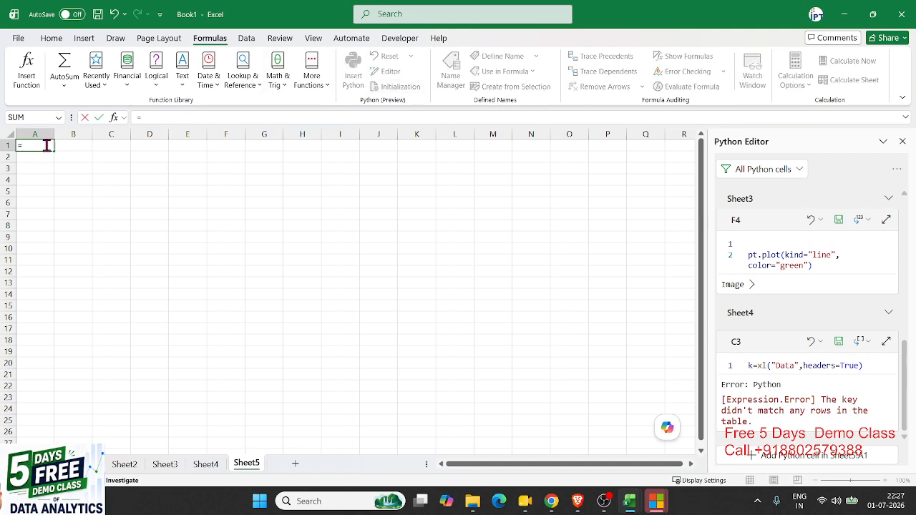
text(dats)
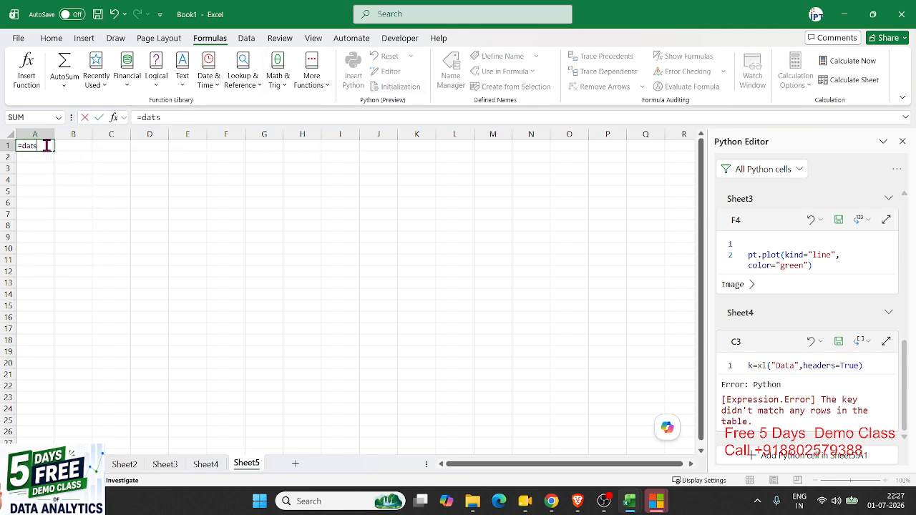
key(BackSpace)
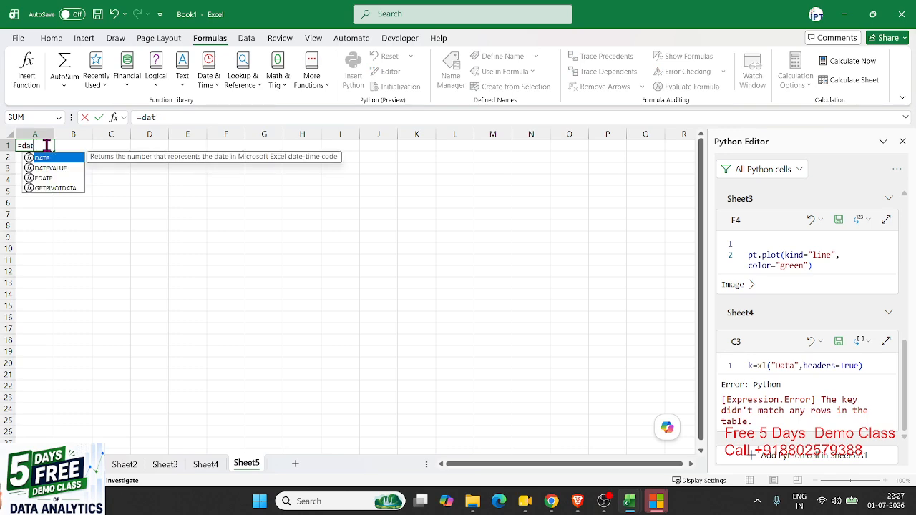
text(a)
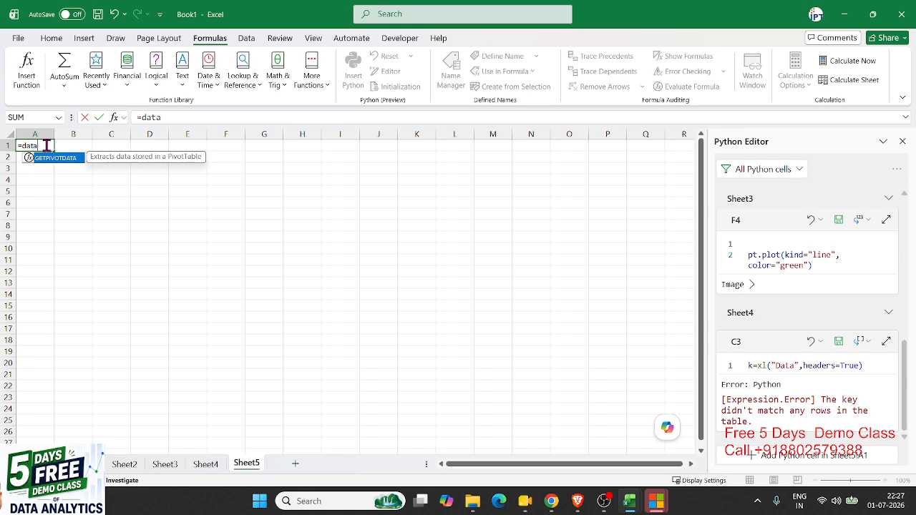
key(Tab)
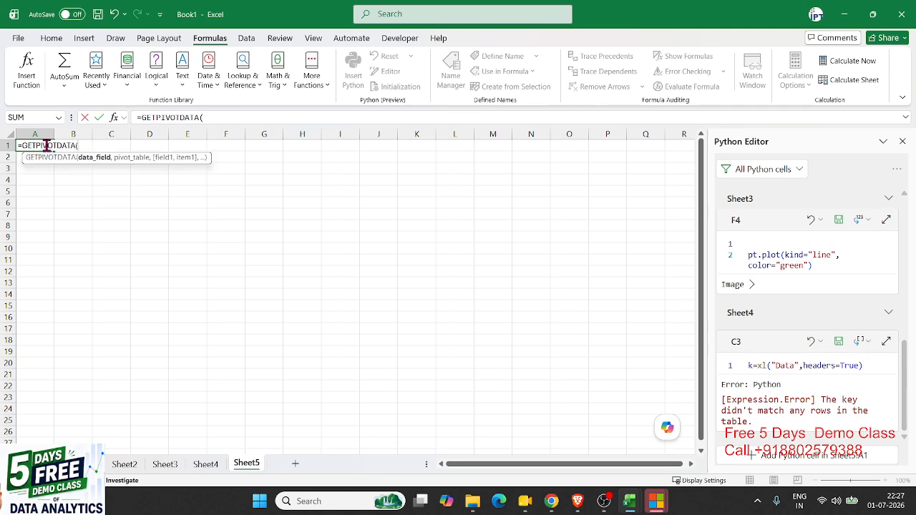
key(Escape)
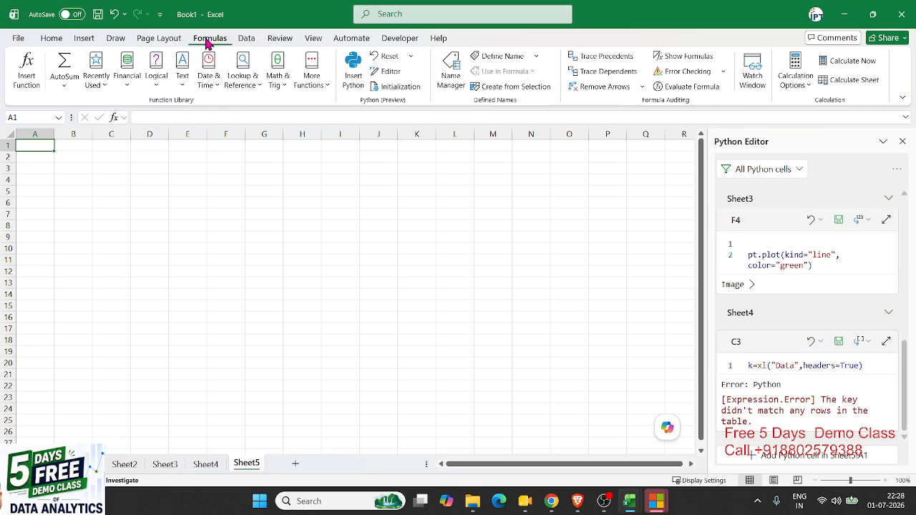
Show the workbook's queries and connections and open the Data query for editing in the Power Query Editor
click(246, 38)
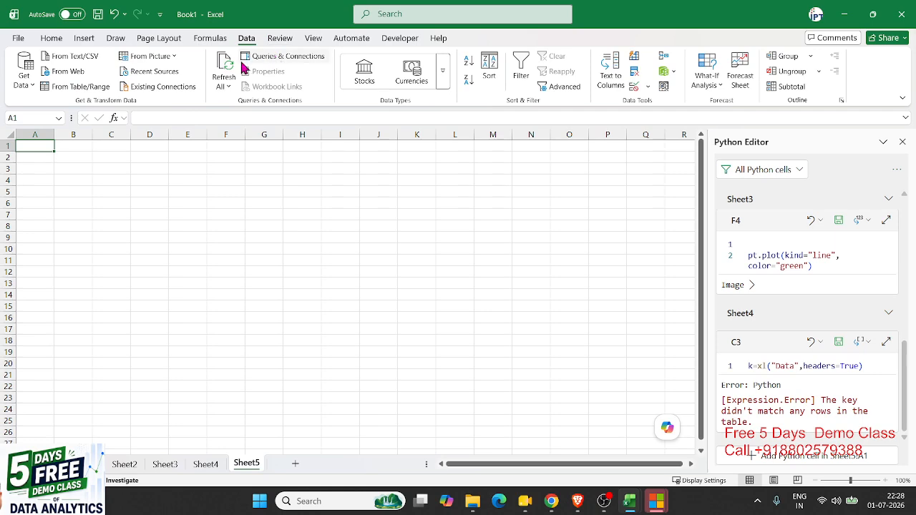
click(299, 62)
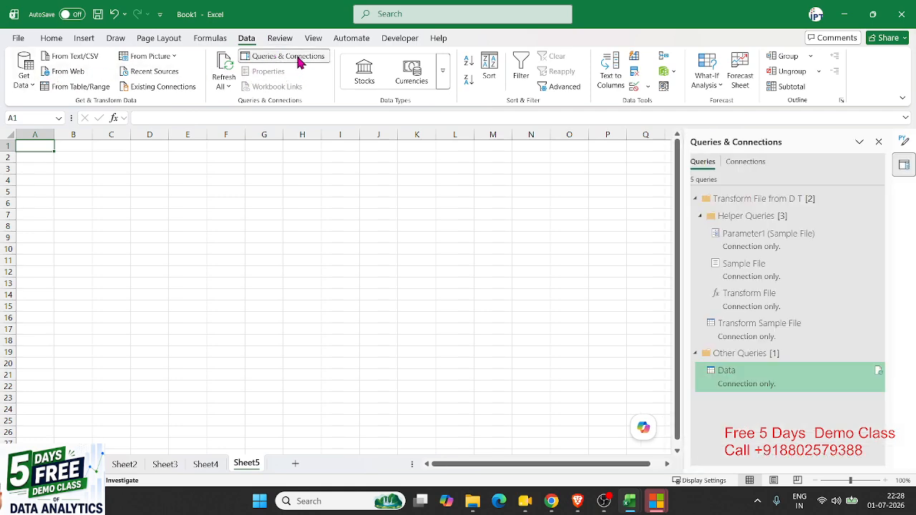
mouse_move(841, 372)
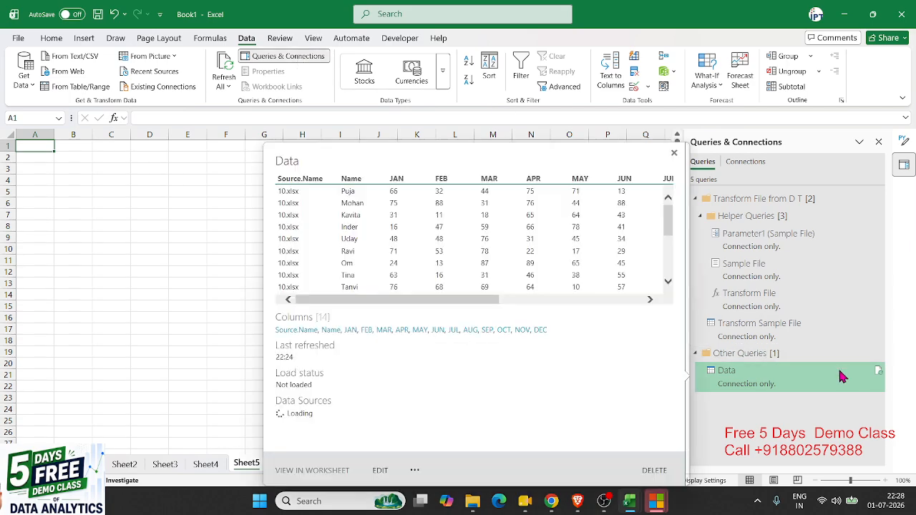
click(380, 471)
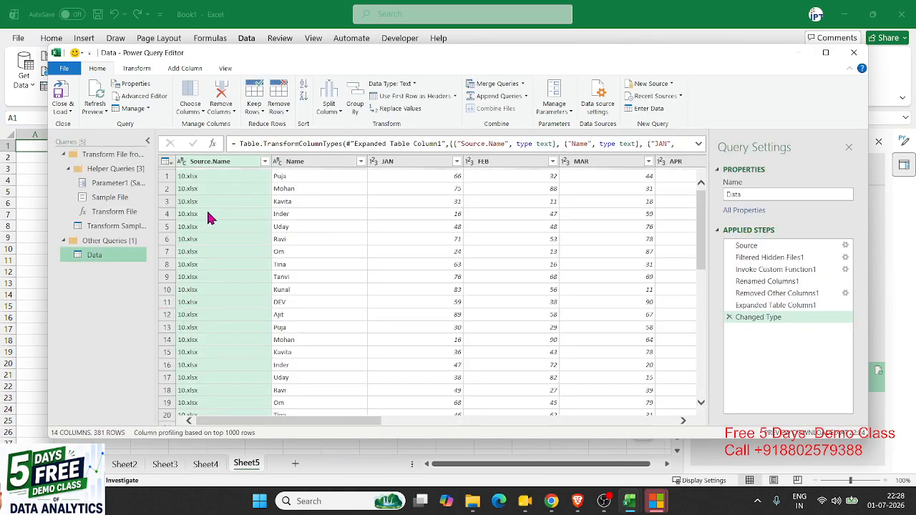
right_click(100, 263)
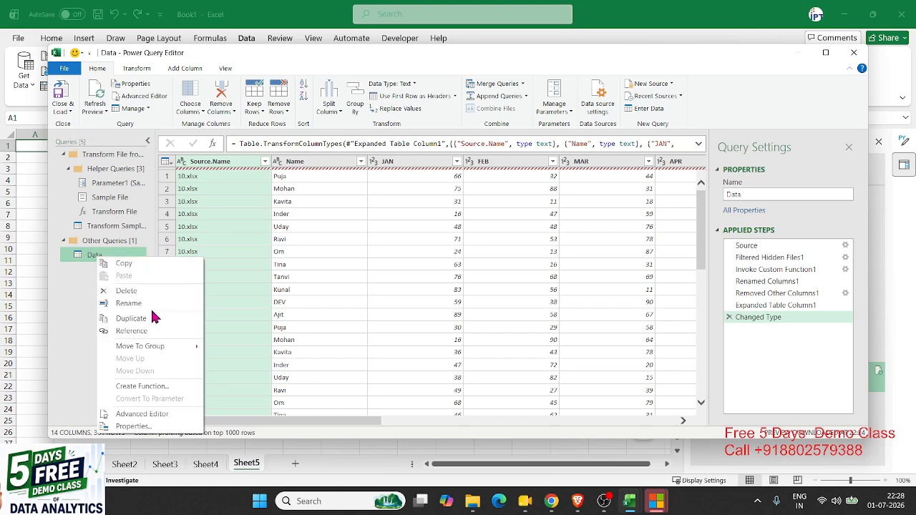
mouse_move(154, 352)
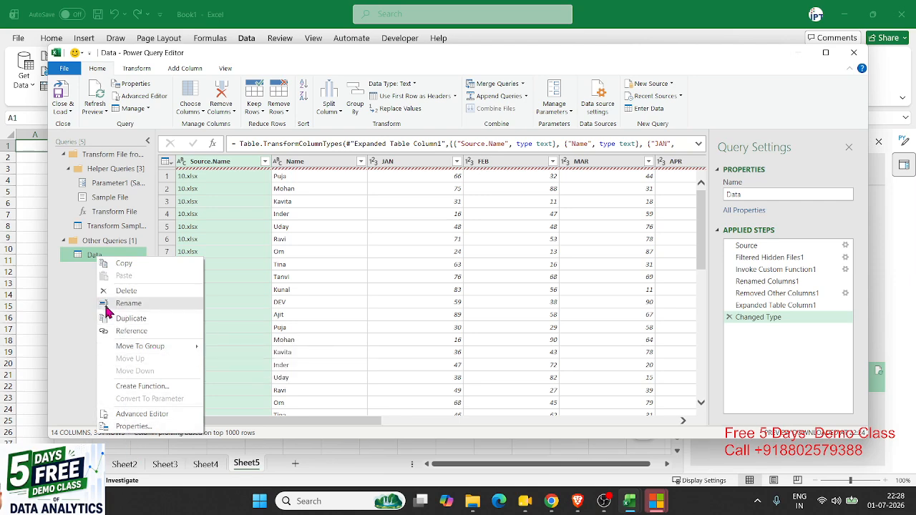
click(71, 112)
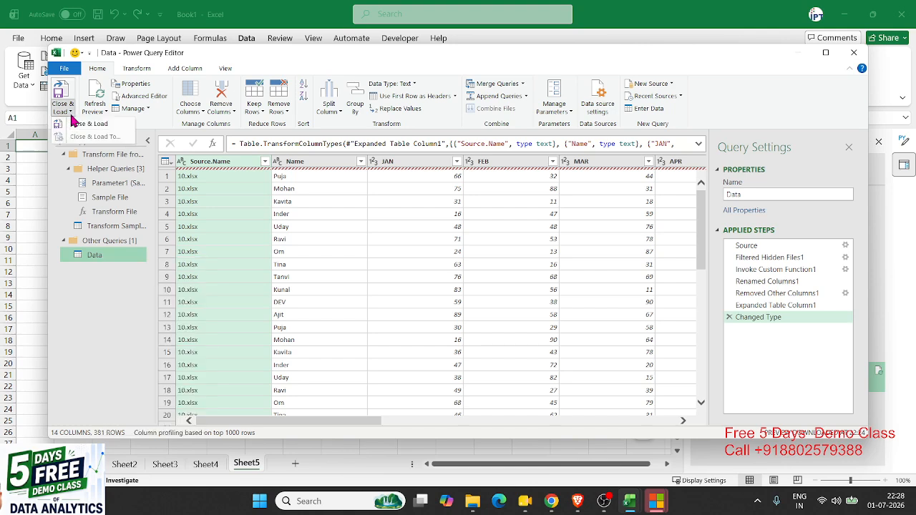
click(105, 263)
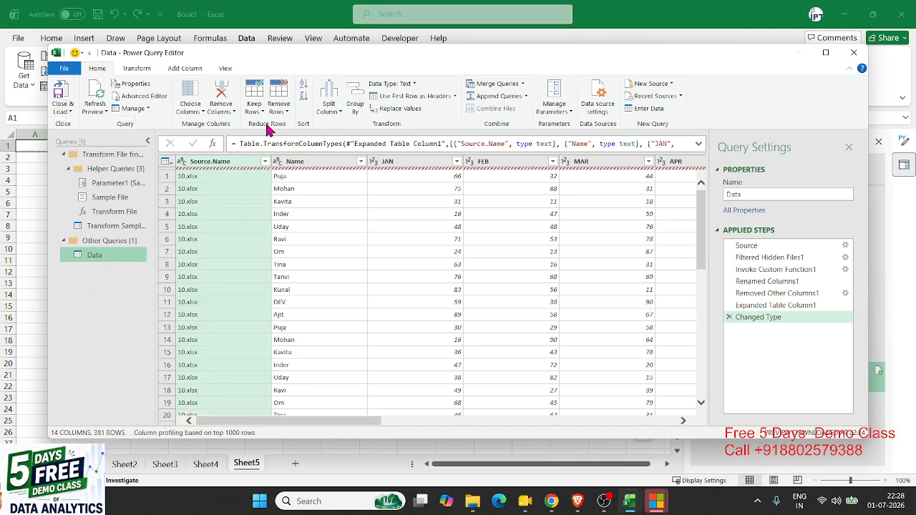
click(265, 214)
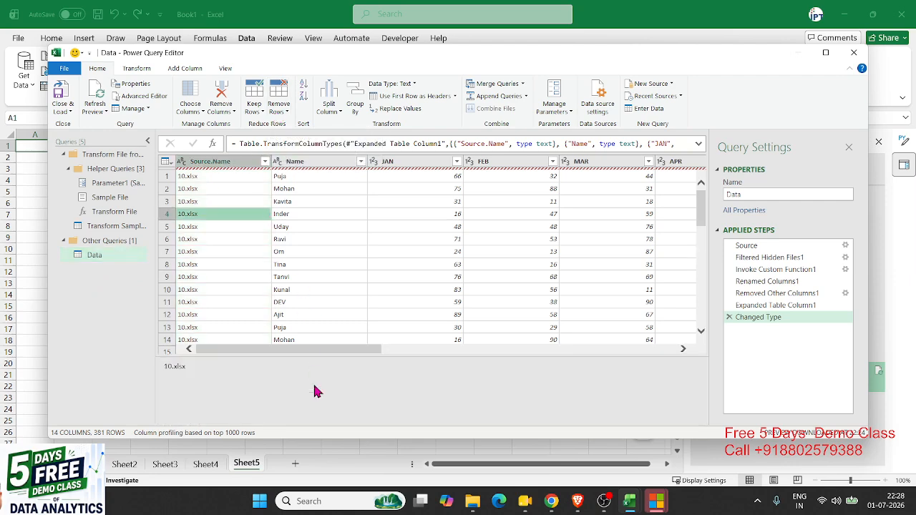
drag(316, 352, 296, 351)
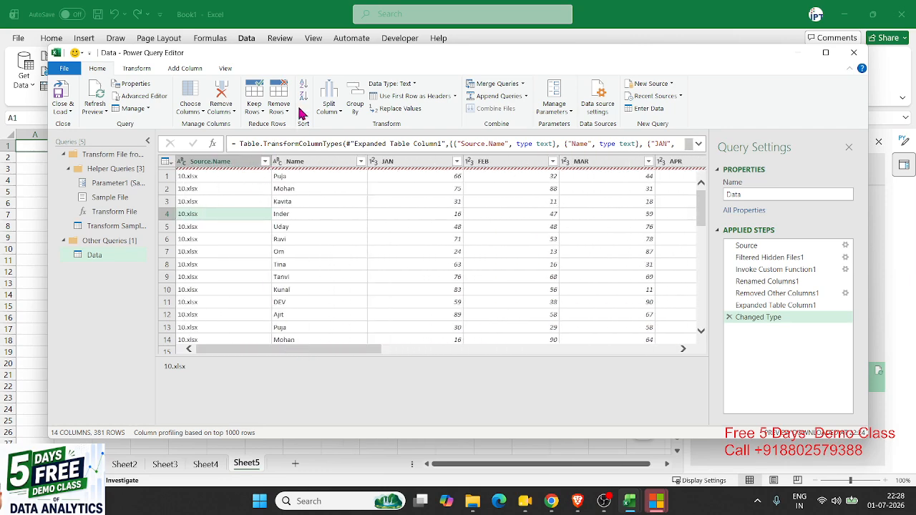
Remove the rows with errors in Source.Name from the Data query, then close and load it and return to Sheet4
click(289, 111)
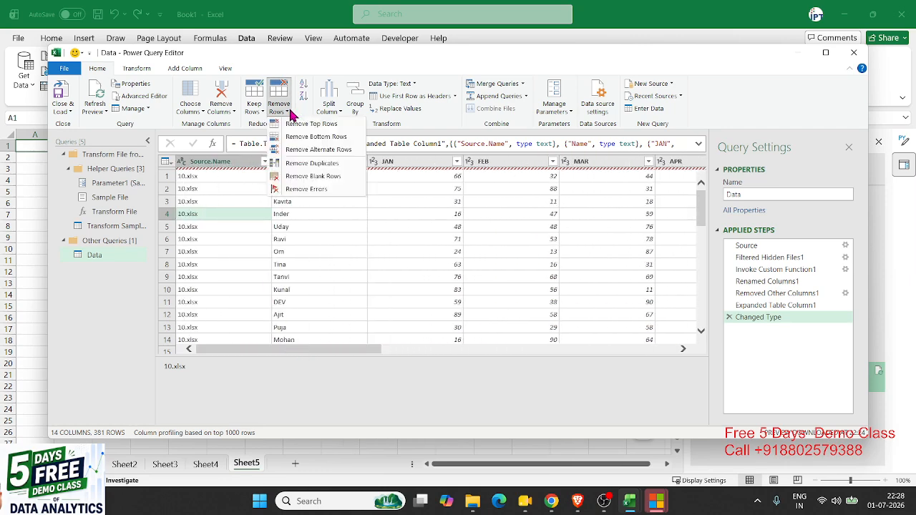
click(338, 189)
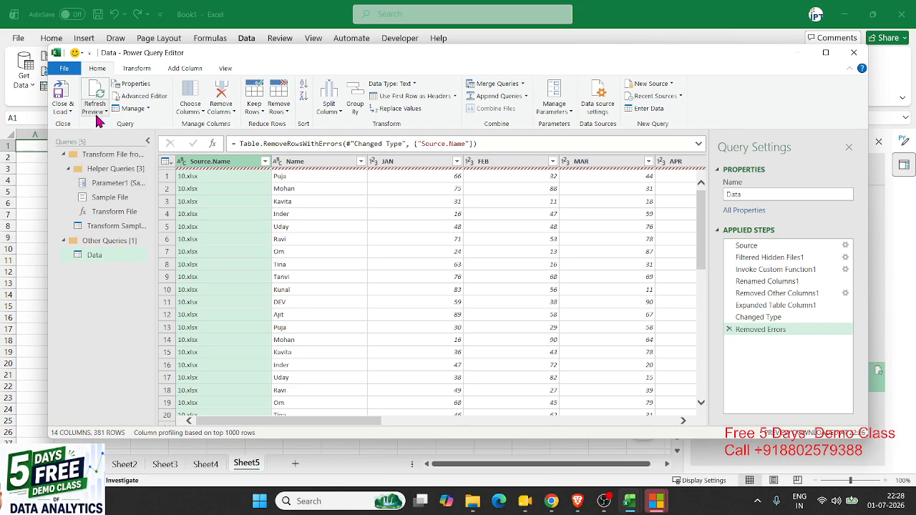
click(61, 105)
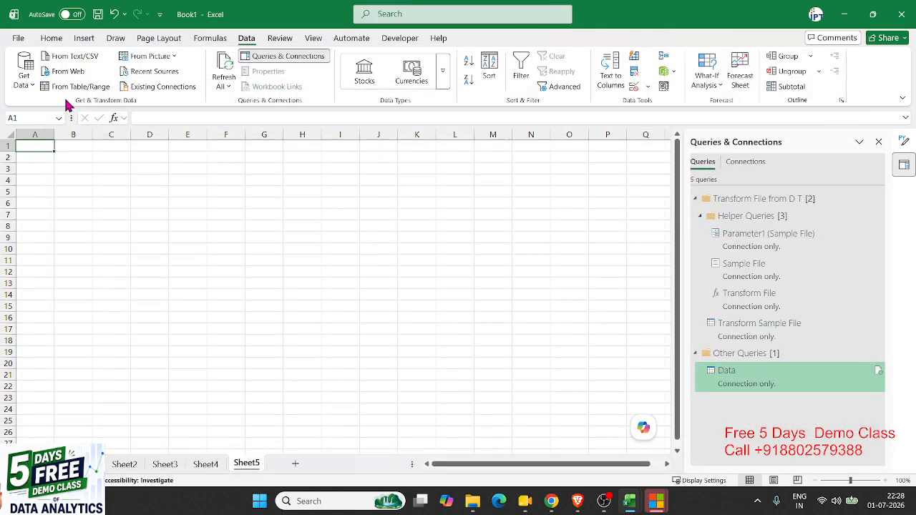
click(206, 466)
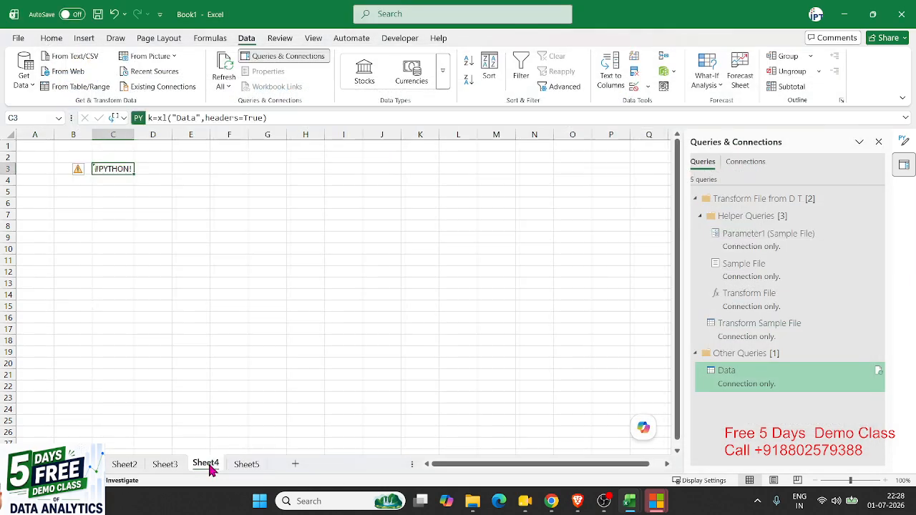
click(227, 117)
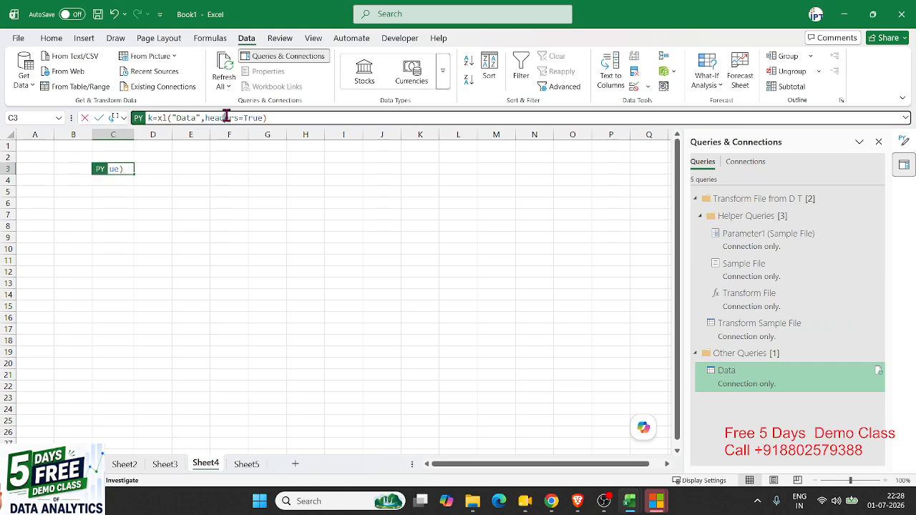
key(shift+Home)
key(BackSpace)
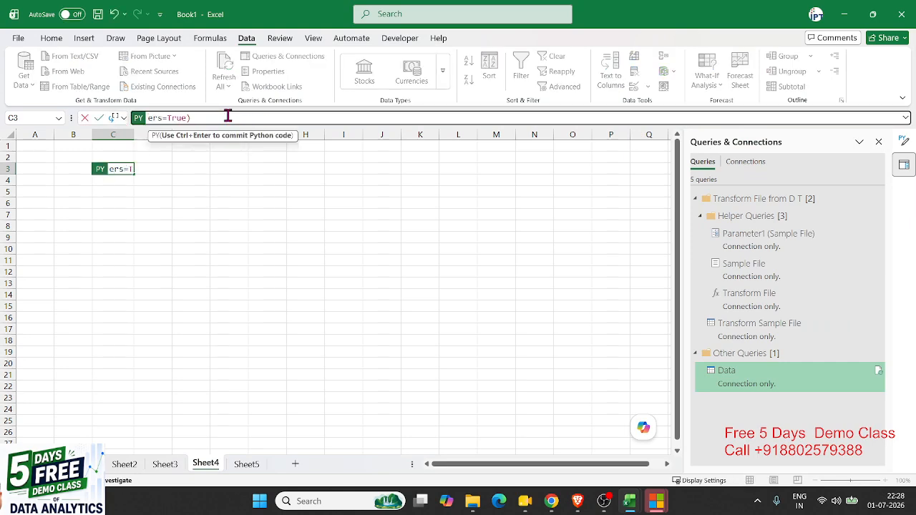
key(Escape)
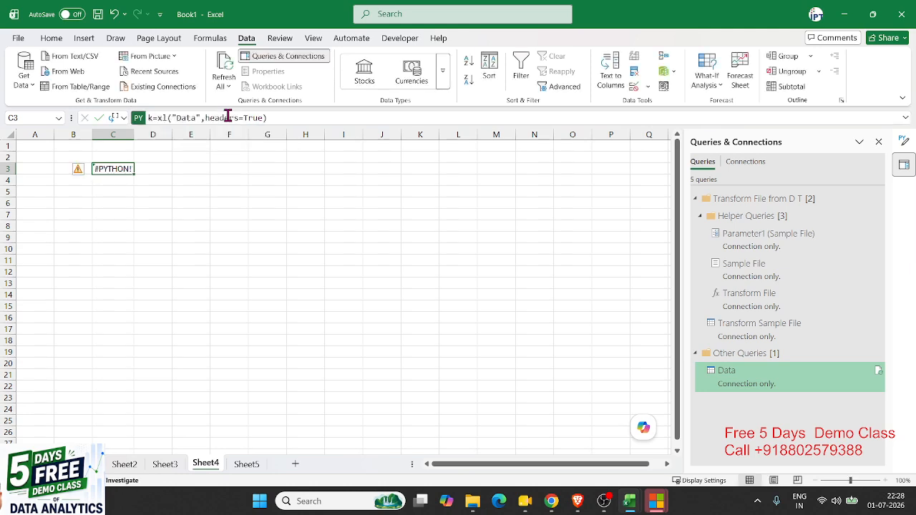
Rerun the Python code k=xl("Data",headers=True) in cell C3 of Sheet4
click(226, 117)
key(ctrl+Return)
Open the Data query for editing, duplicate it in the Power Query Editor, then close and load
right_click(726, 375)
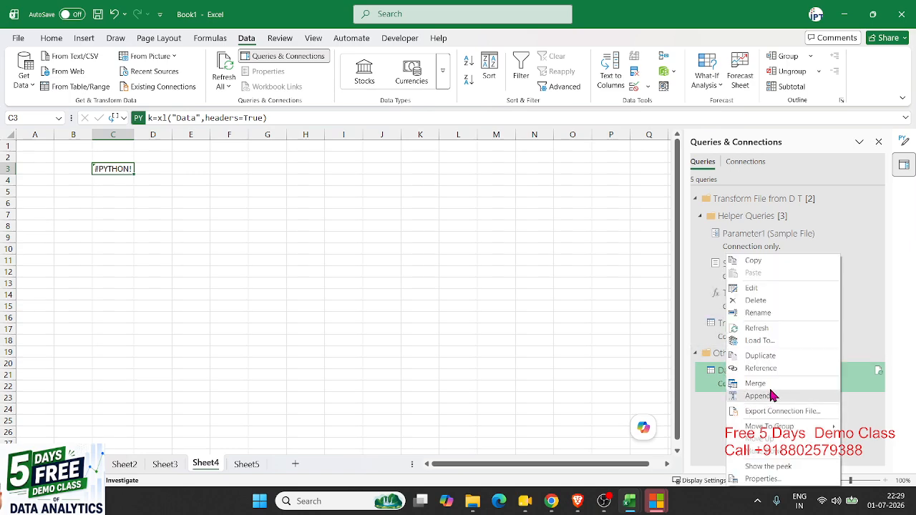
click(758, 289)
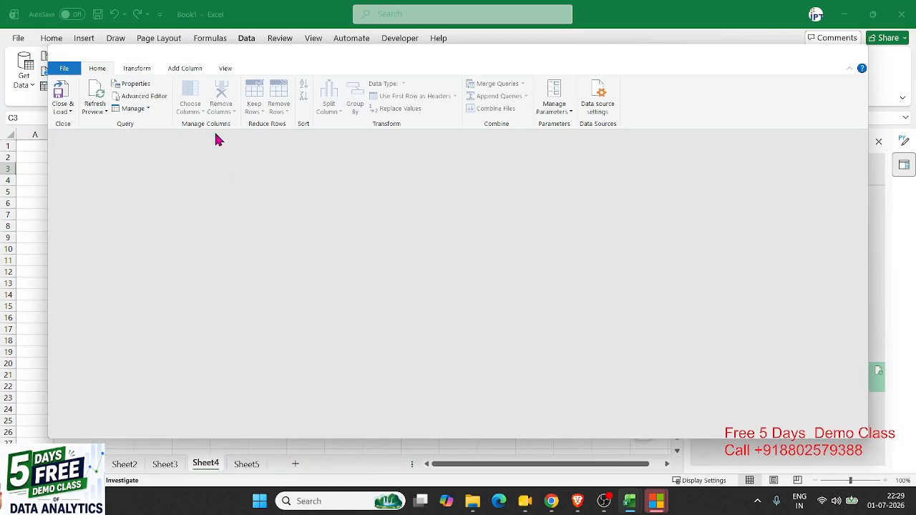
click(133, 69)
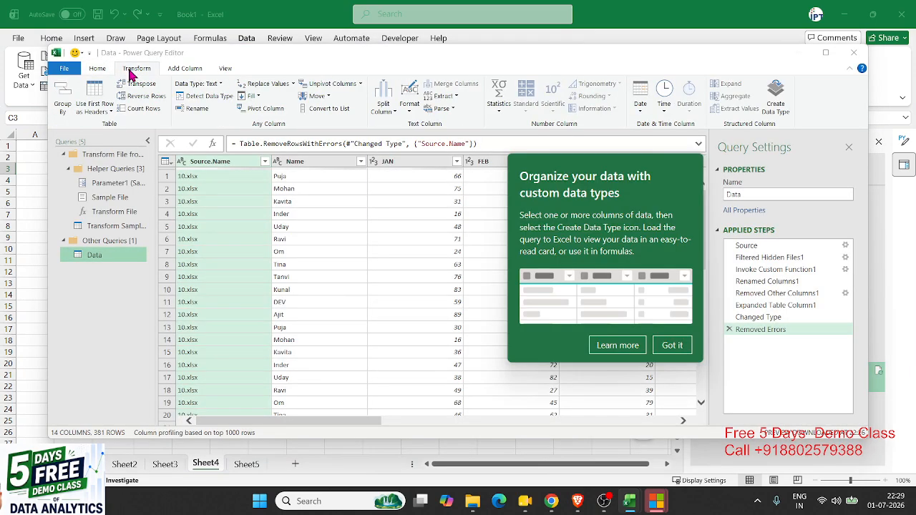
click(670, 346)
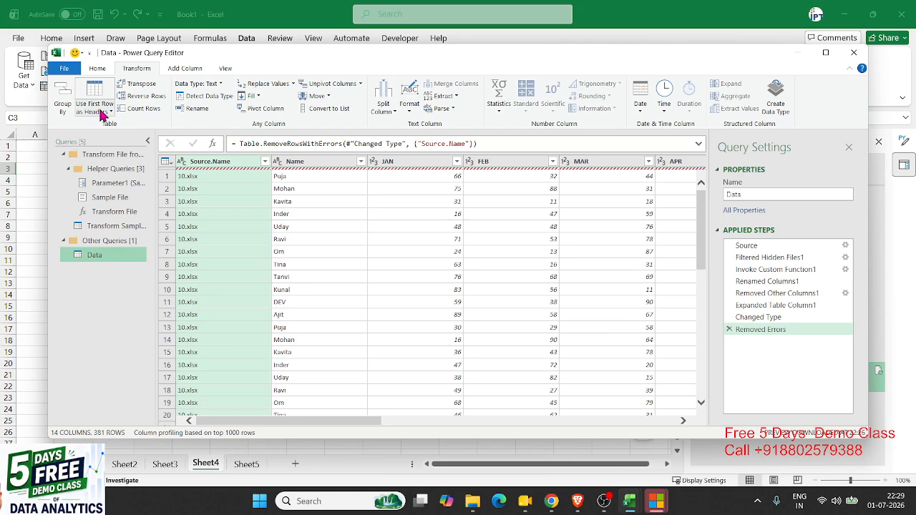
click(98, 69)
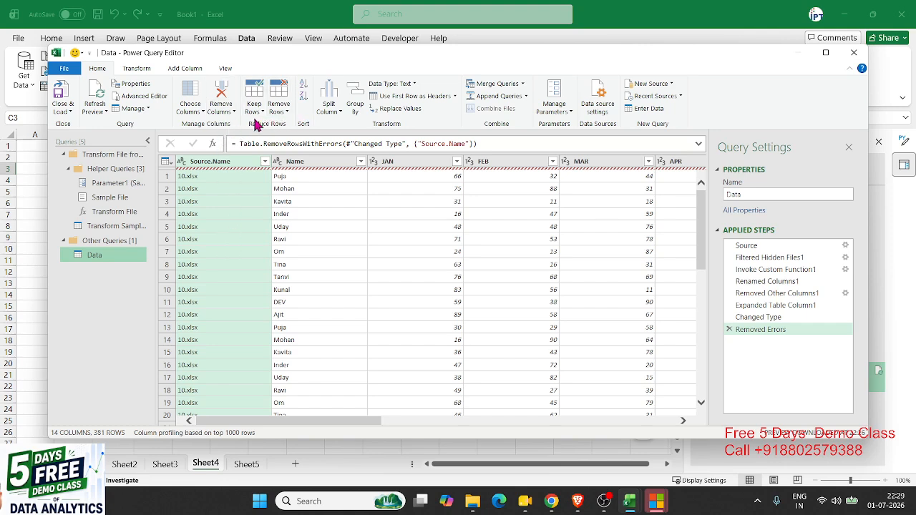
click(143, 111)
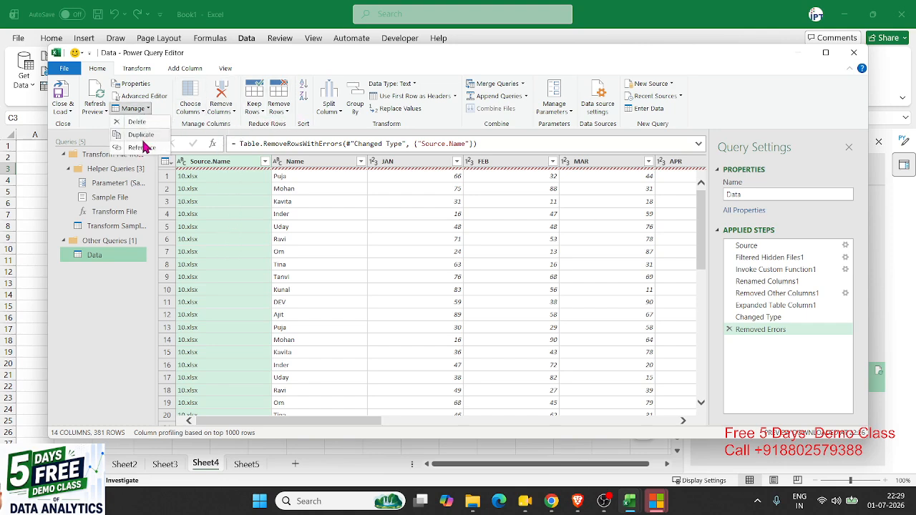
click(144, 136)
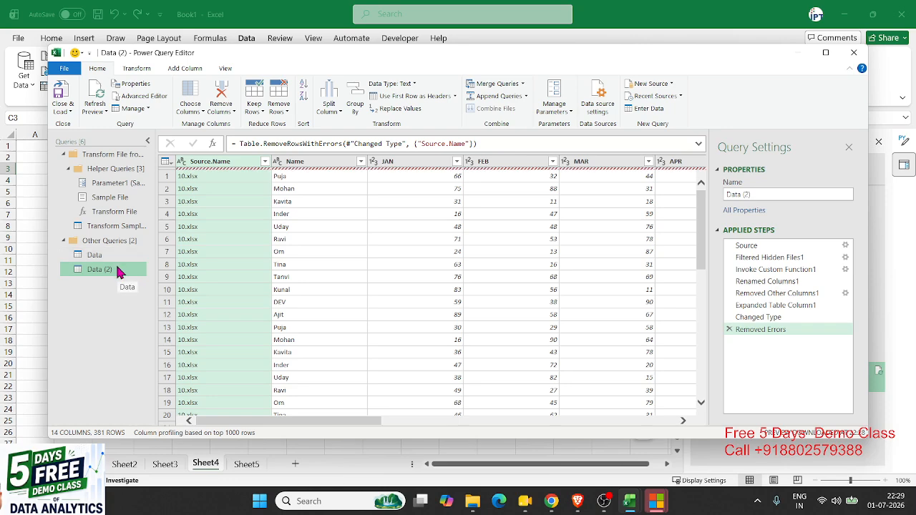
click(114, 255)
click(114, 271)
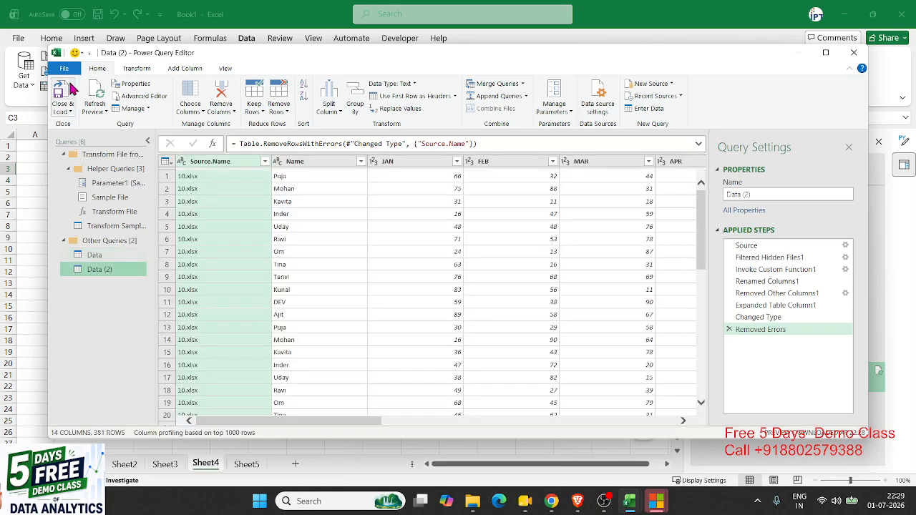
click(63, 89)
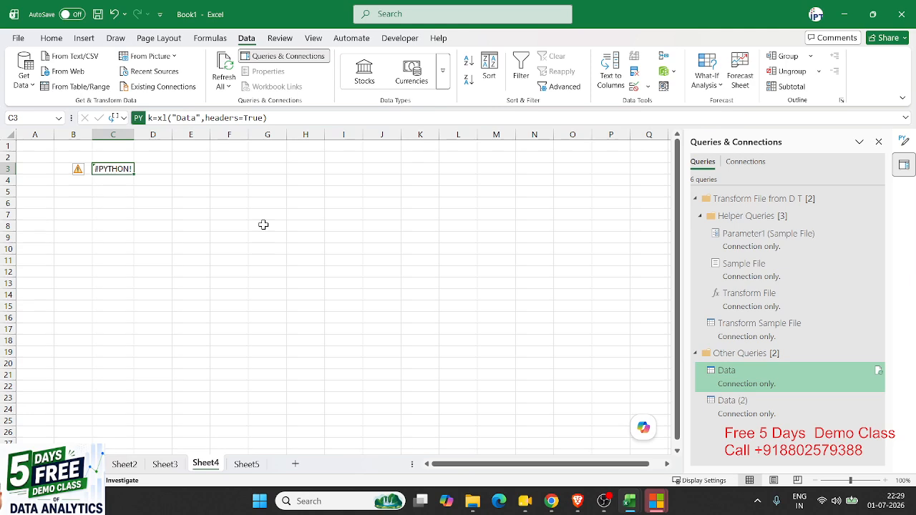
Try to load the Data (2) query as a table into cell F23 of Sheet4
click(247, 465)
click(207, 465)
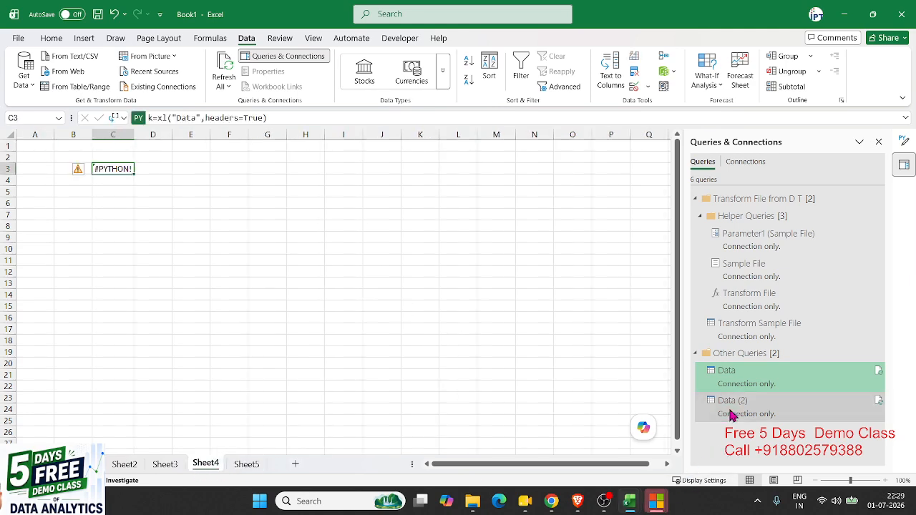
mouse_move(732, 410)
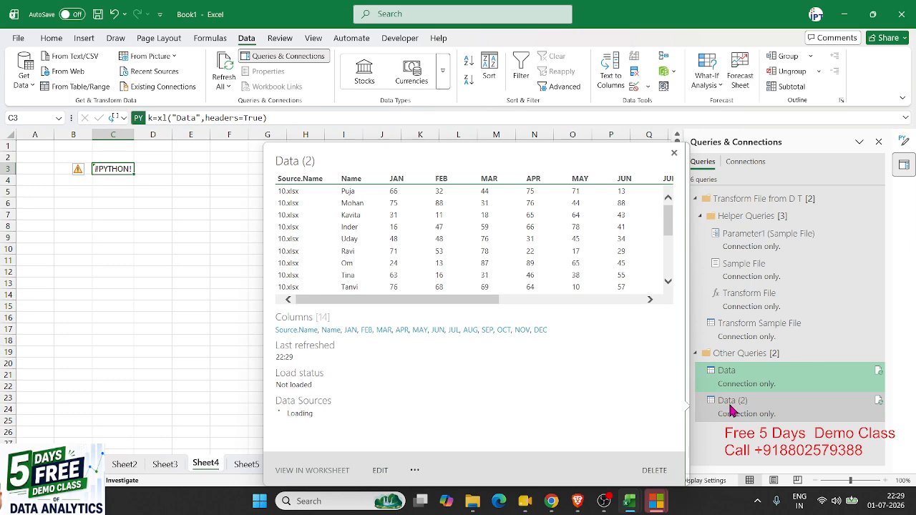
click(229, 398)
right_click(713, 417)
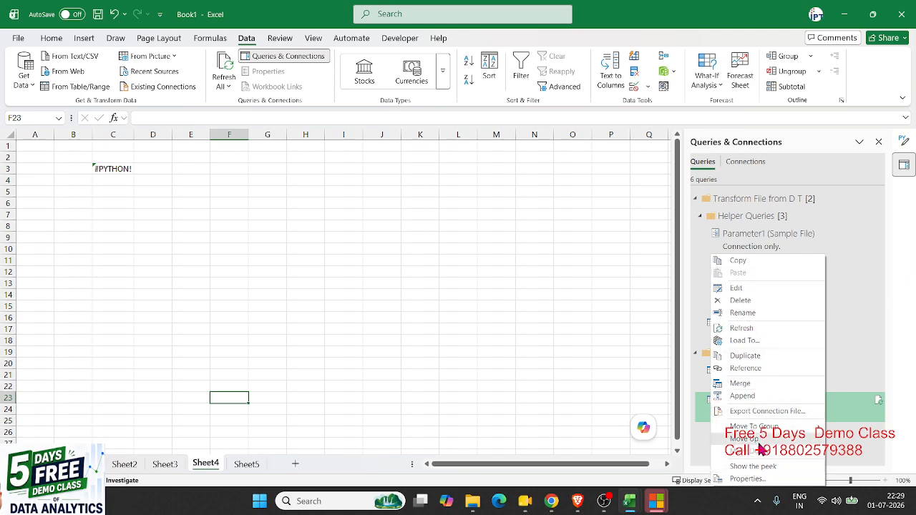
mouse_move(757, 428)
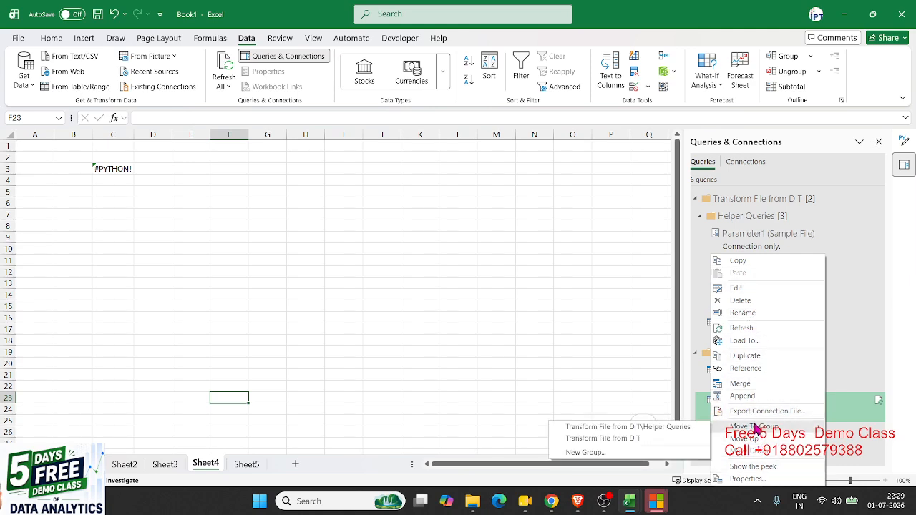
click(746, 342)
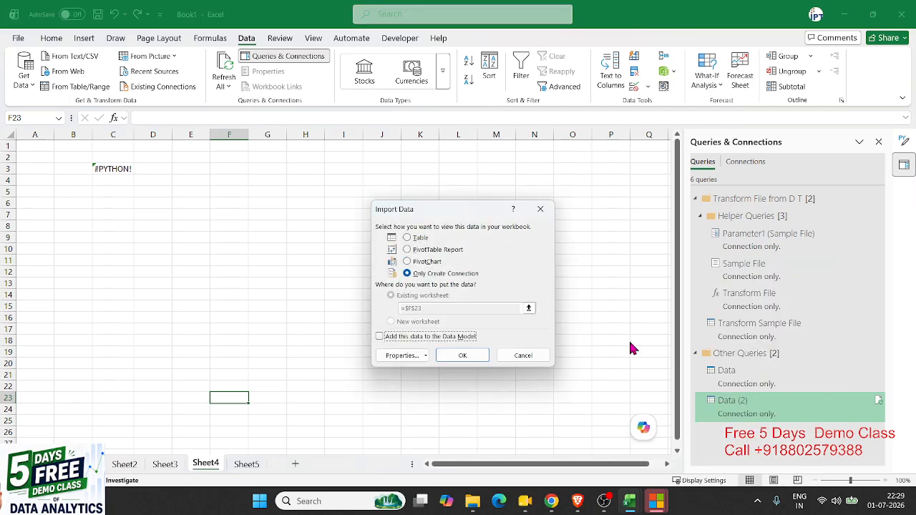
click(415, 238)
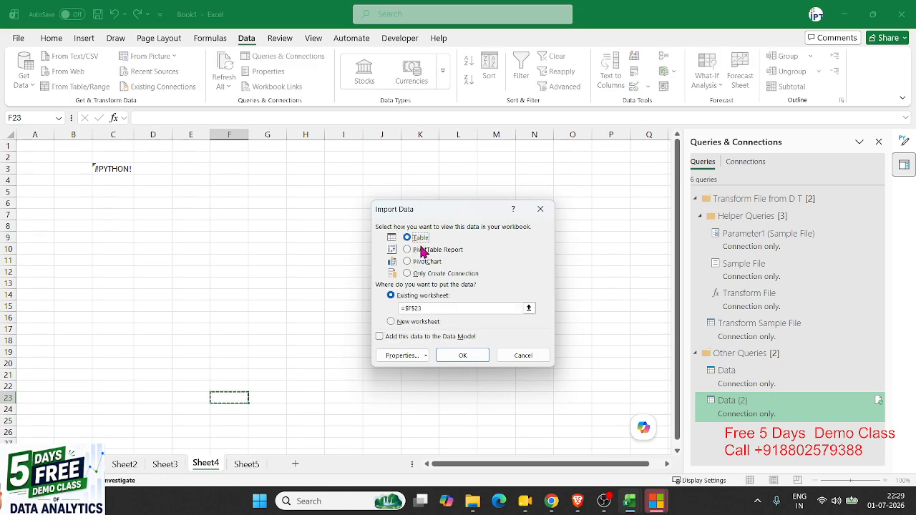
click(480, 356)
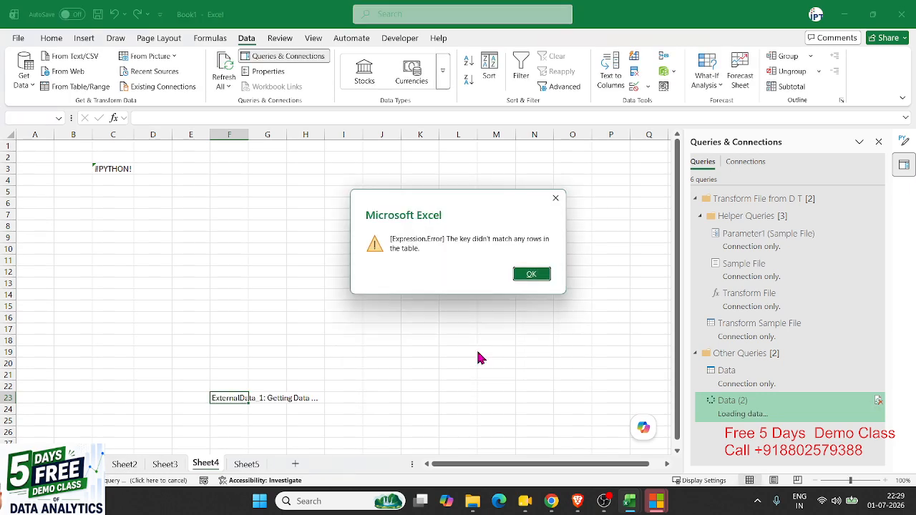
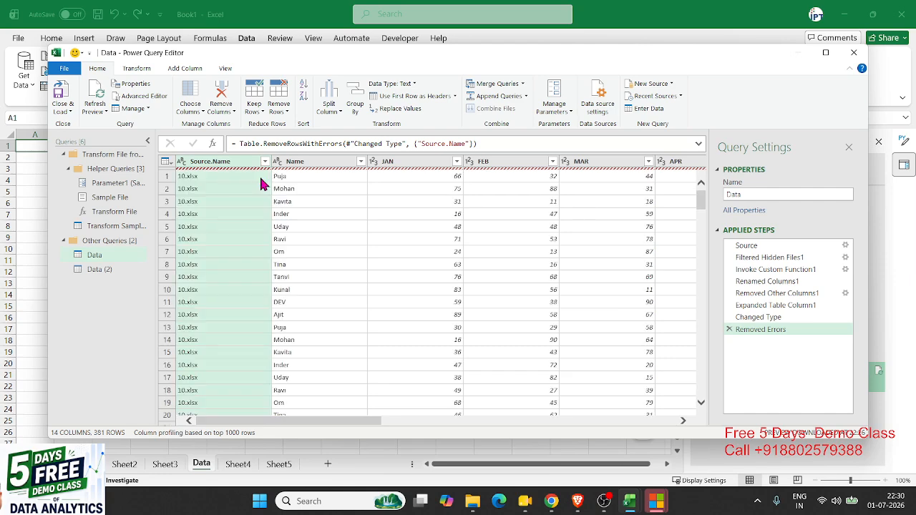
Delete the duplicate Data (2) query in the Power Query Editor, then close and load the Data query
drag(368, 423, 698, 428)
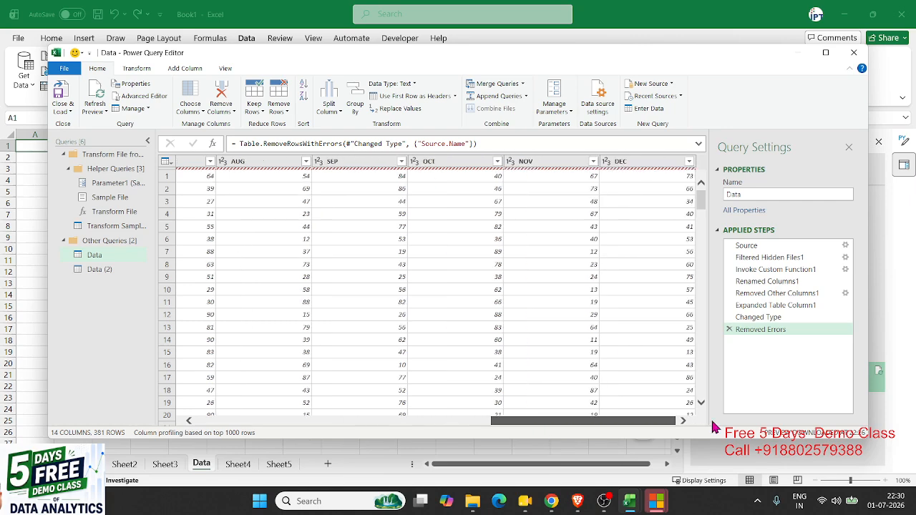
drag(673, 423, 336, 405)
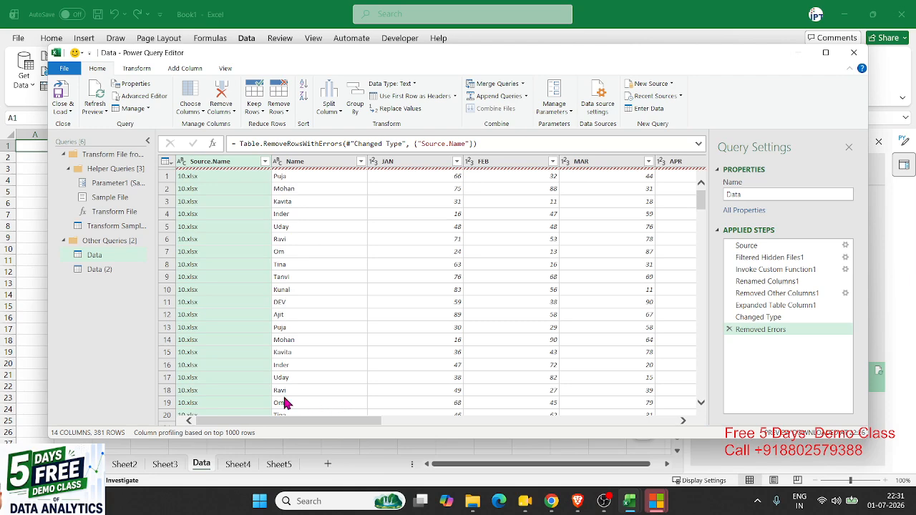
click(96, 269)
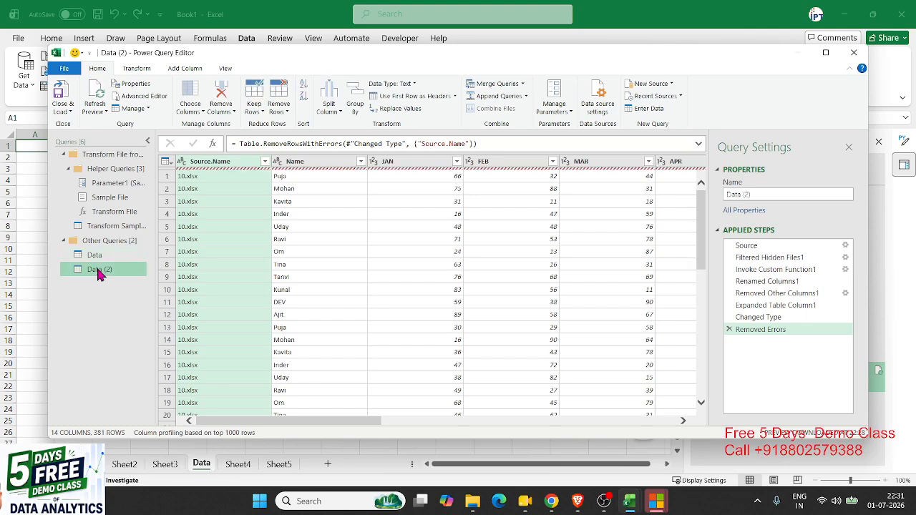
right_click(96, 268)
click(129, 302)
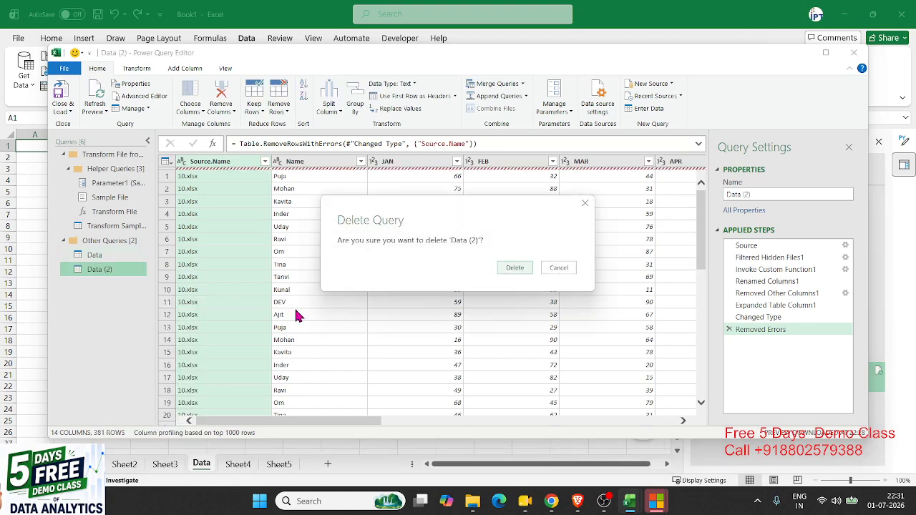
click(516, 270)
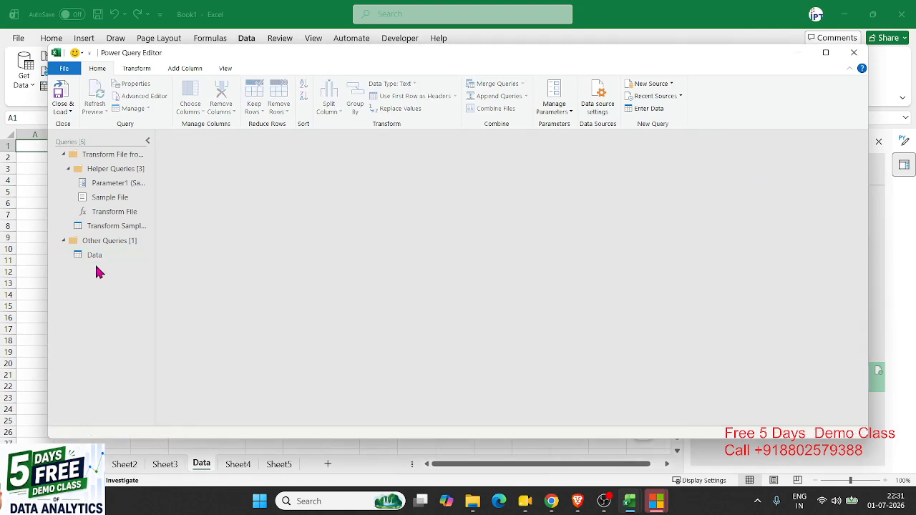
click(99, 260)
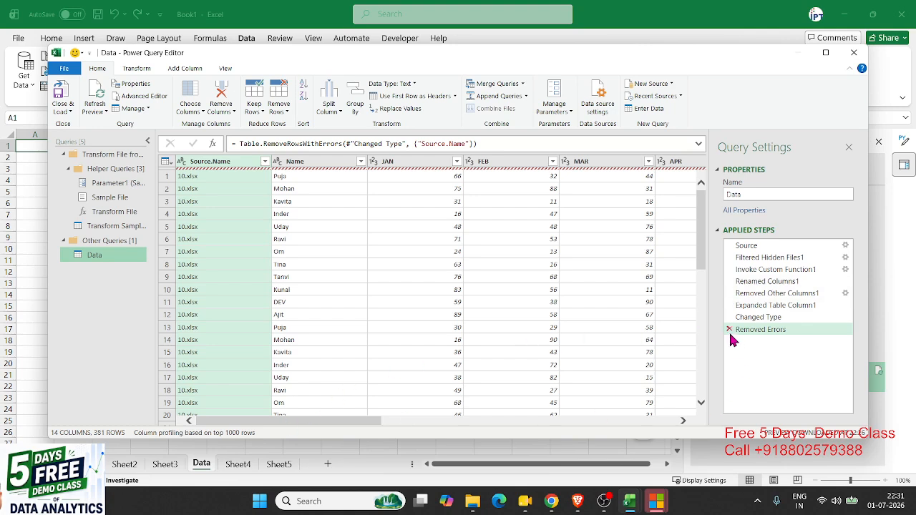
click(499, 306)
click(253, 219)
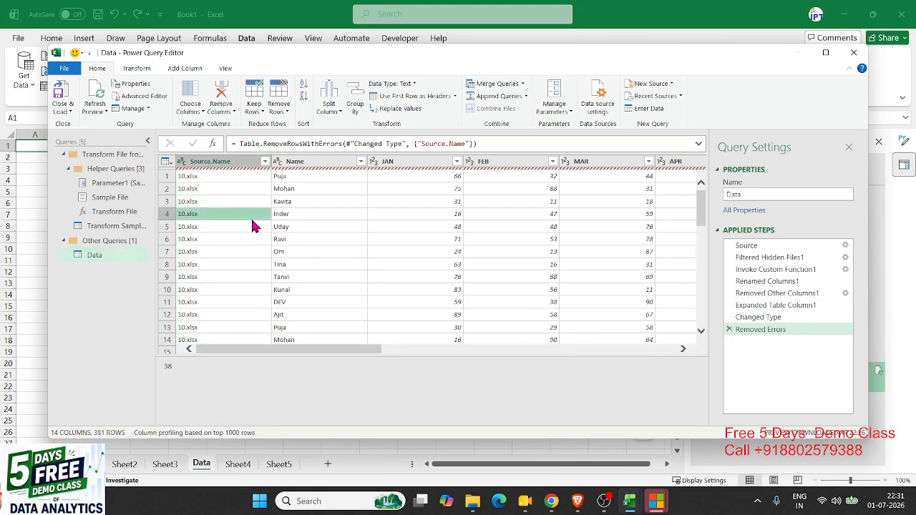
click(58, 93)
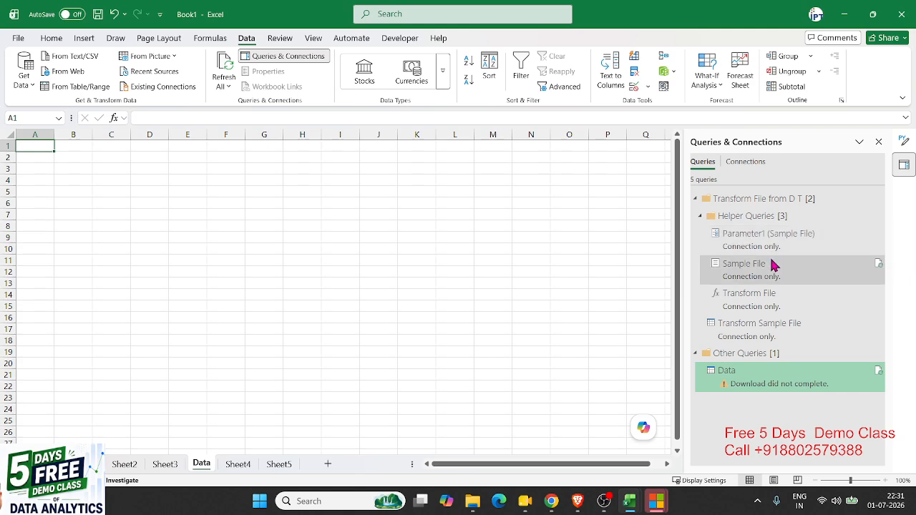
Check the Python code in cell C3 of Sheet4
click(297, 465)
click(244, 465)
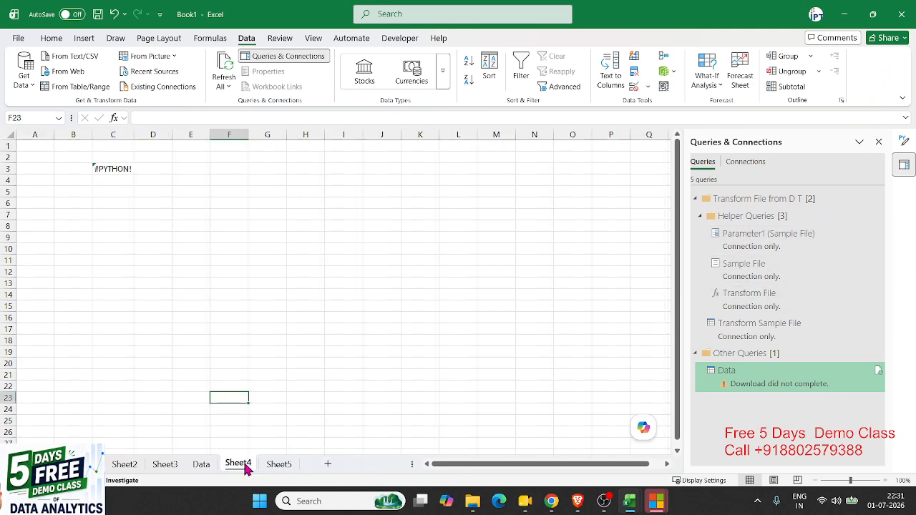
click(112, 171)
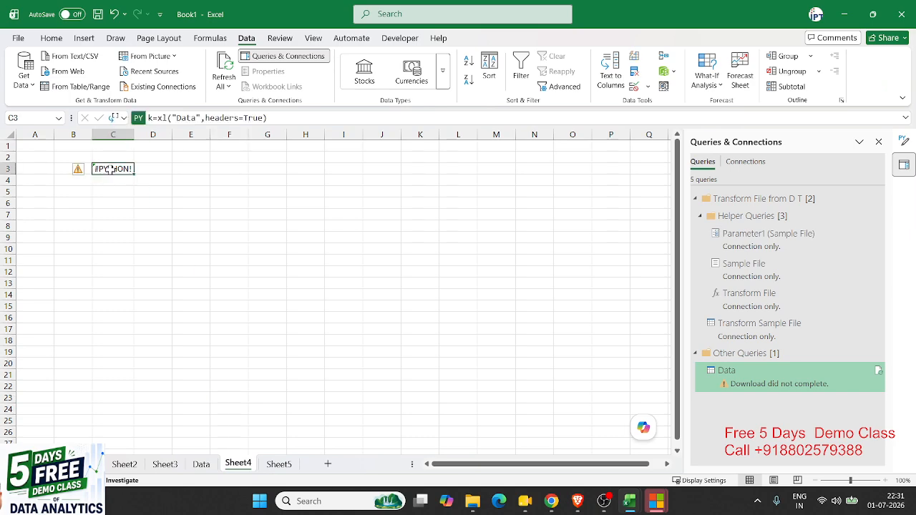
double_click(111, 170)
double_click(151, 169)
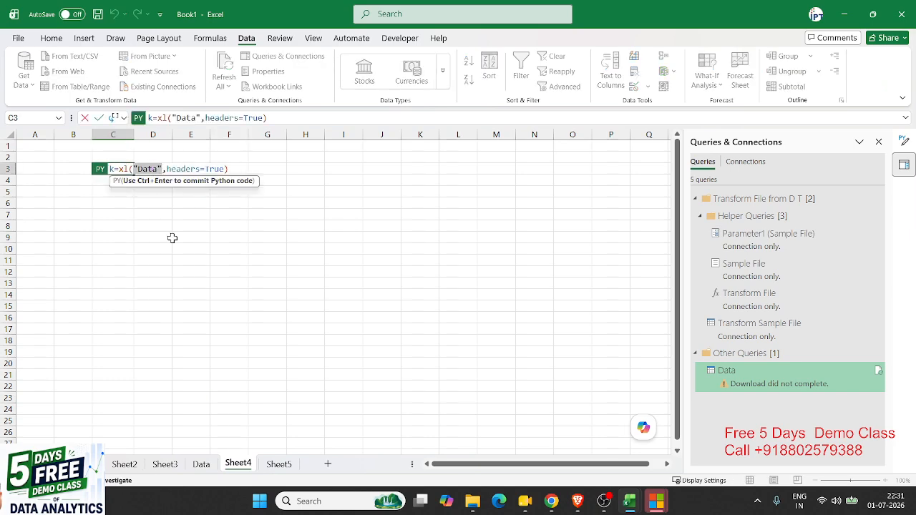
key(Escape)
click(286, 184)
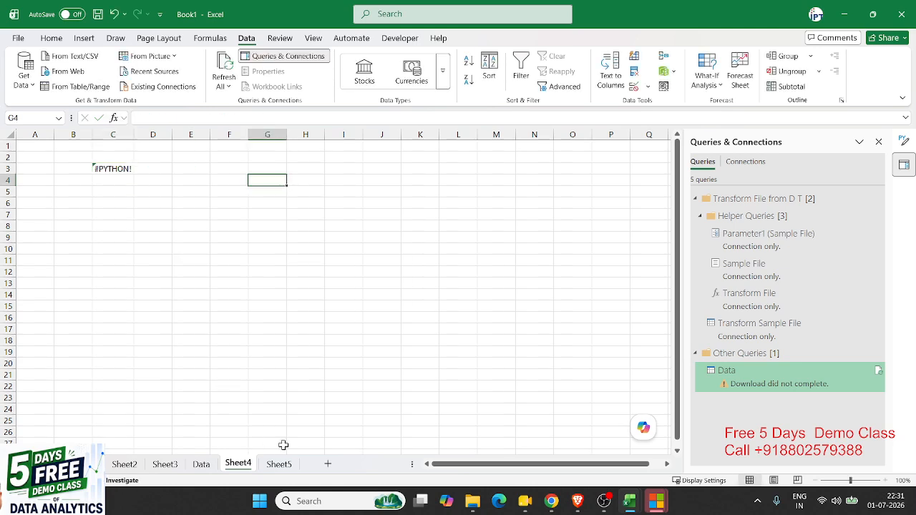
Switch to Sheet5 and close both Queries & Connections and the Python Editor
click(279, 464)
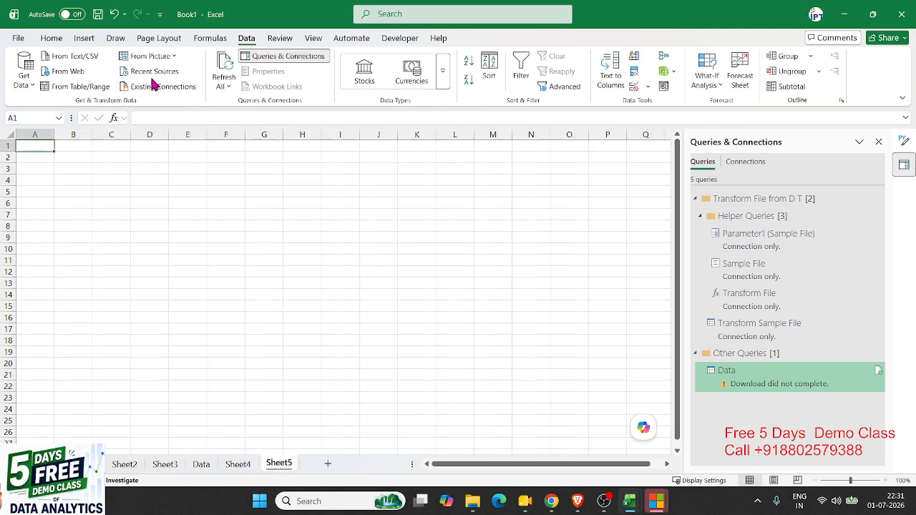
click(879, 142)
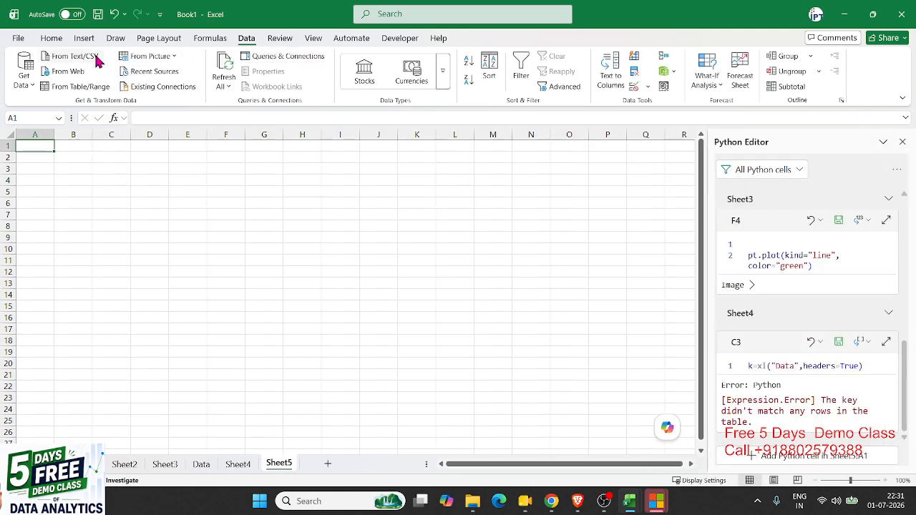
click(902, 142)
Import sheet D1 from workbook 3 in E:\D T, load it as a table, and check the table's name
click(26, 83)
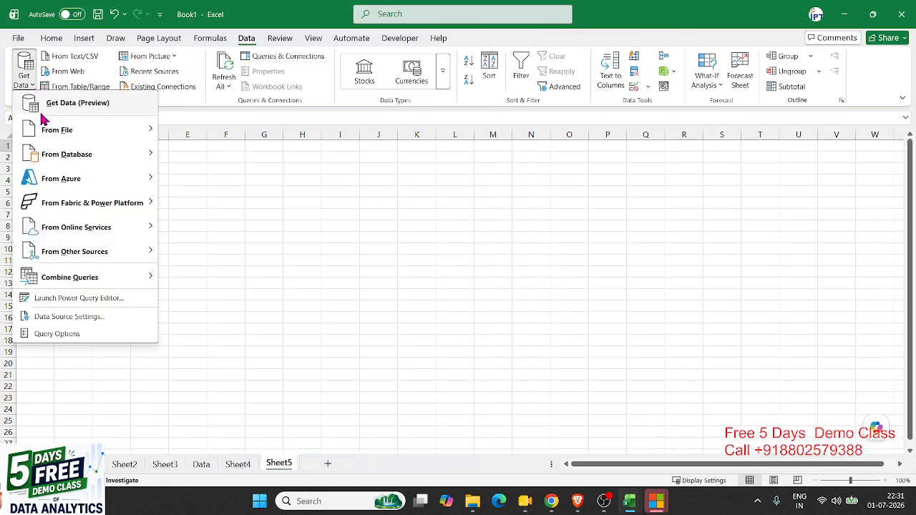
mouse_move(22, 132)
click(247, 131)
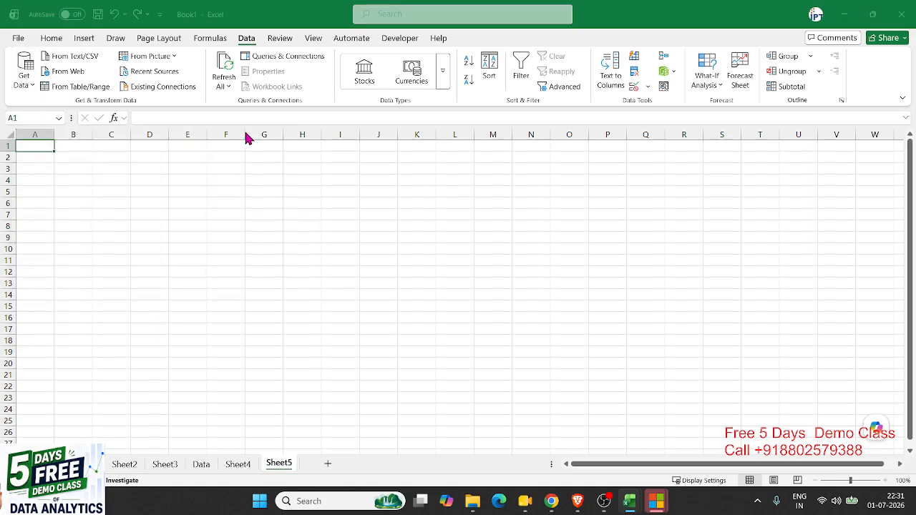
click(182, 140)
click(176, 95)
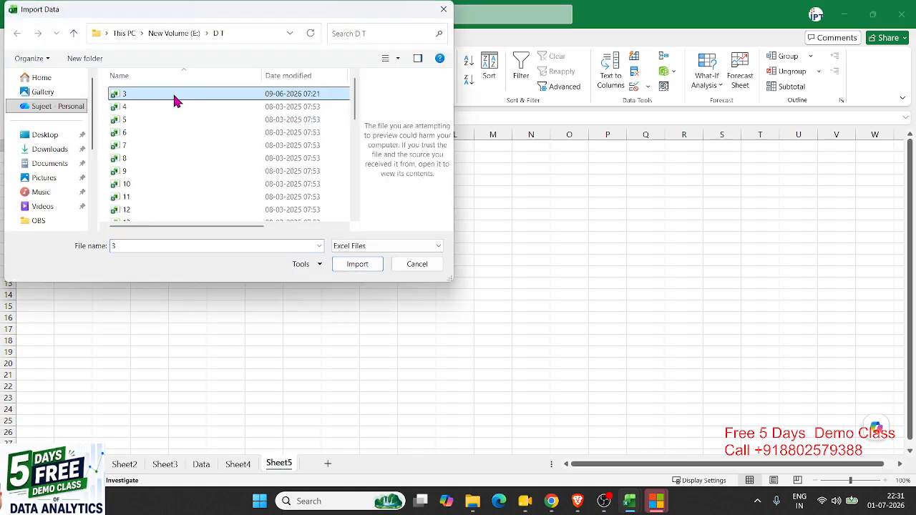
click(357, 264)
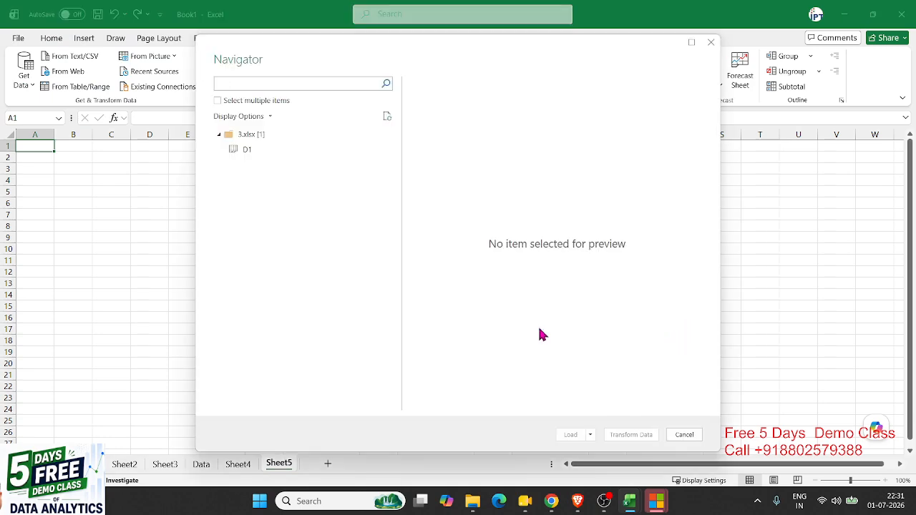
click(250, 151)
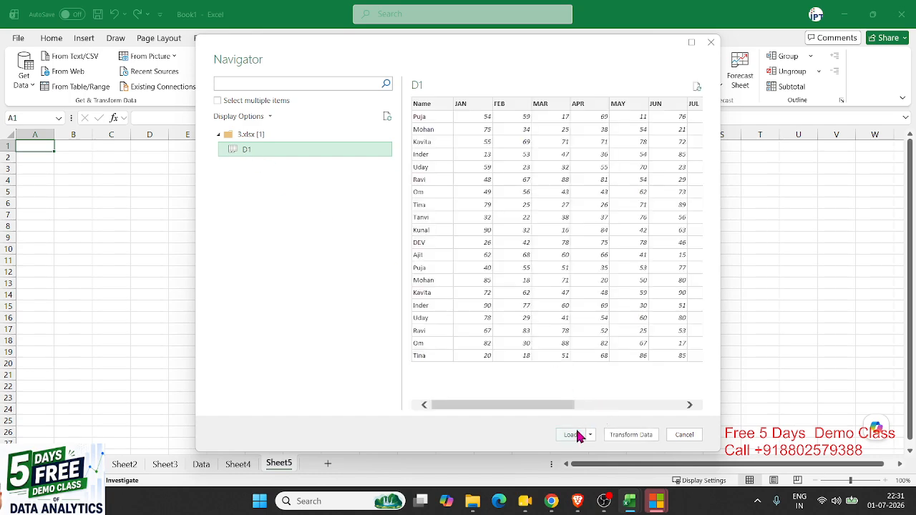
click(571, 435)
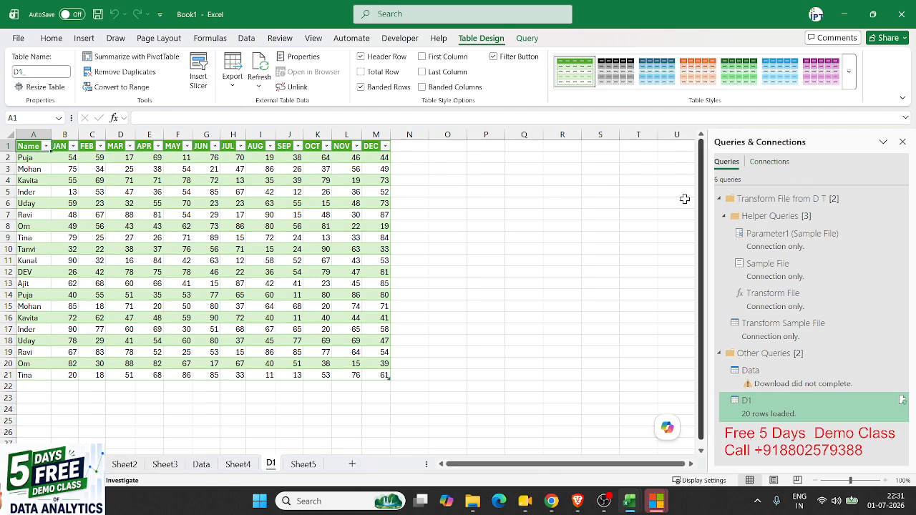
click(30, 74)
drag(33, 71, 13, 74)
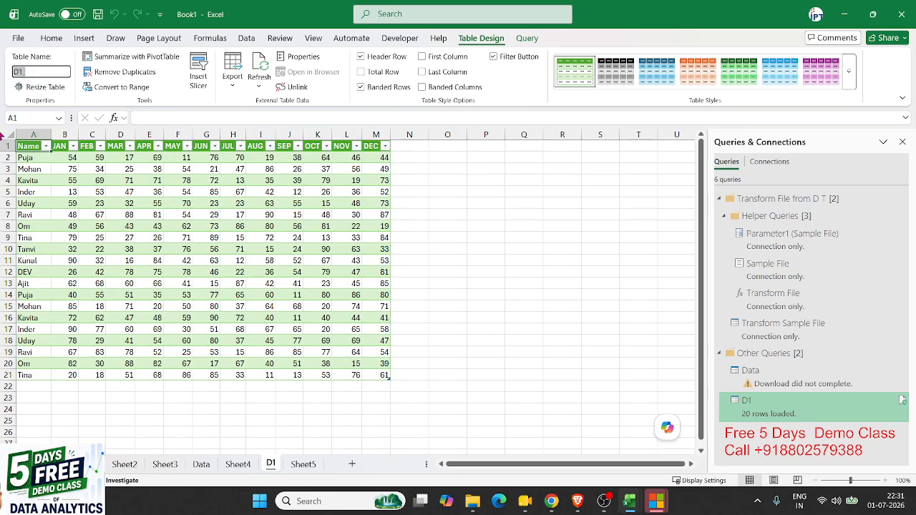
Start a Python formula in cell Q6 of sheet D1 that references the D1_ table with xl("D1_")
click(510, 203)
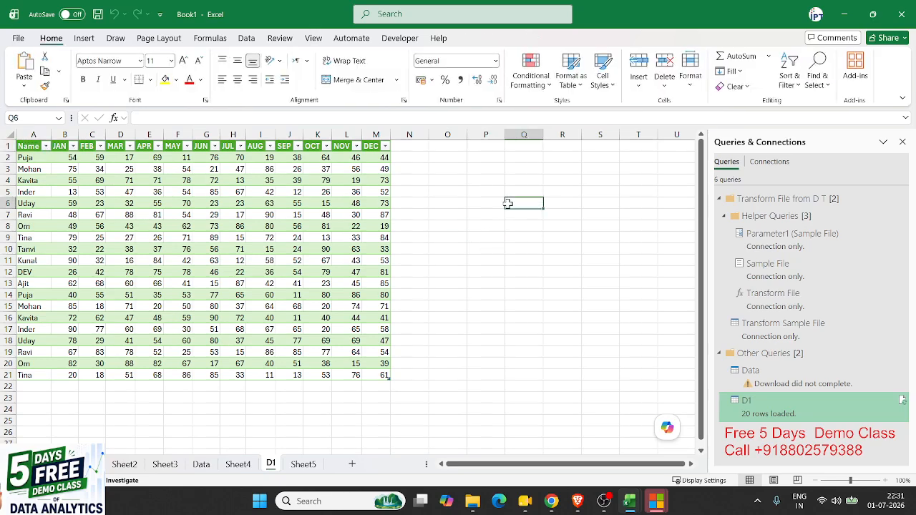
text(=py)
key(Tab)
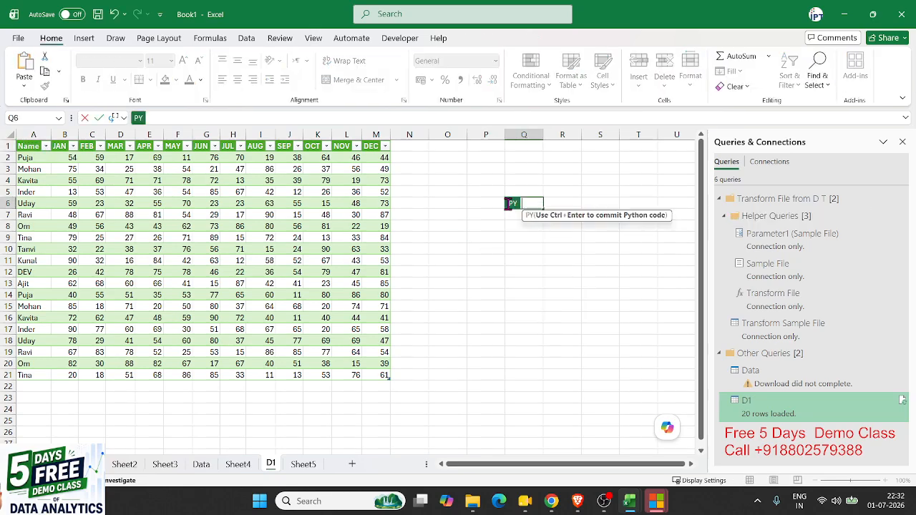
click(472, 225)
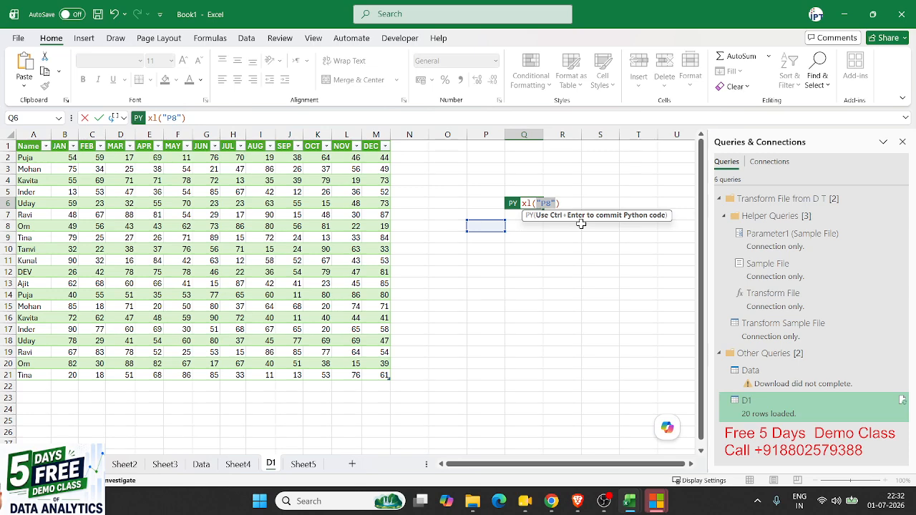
click(179, 118)
key(BackSpace)
key(BackSpace)
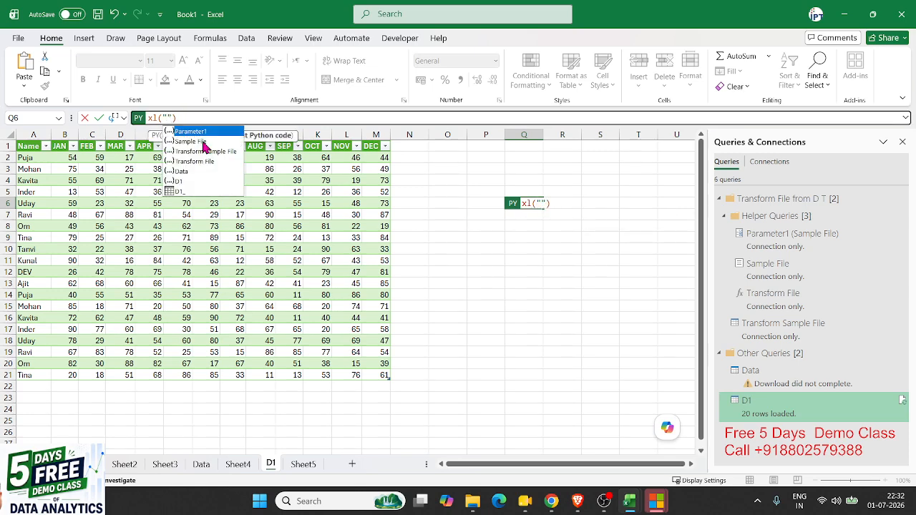
text(D1_)
key(Tab)
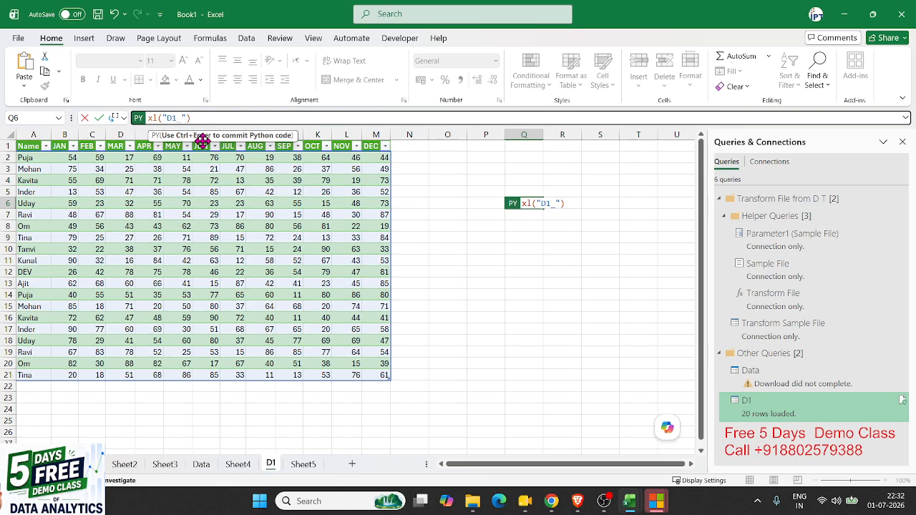
Add headers=True to the Python code in Q6, commit it, and close Queries & Connections
text(,HE)
key(Tab)
text(TRYE)
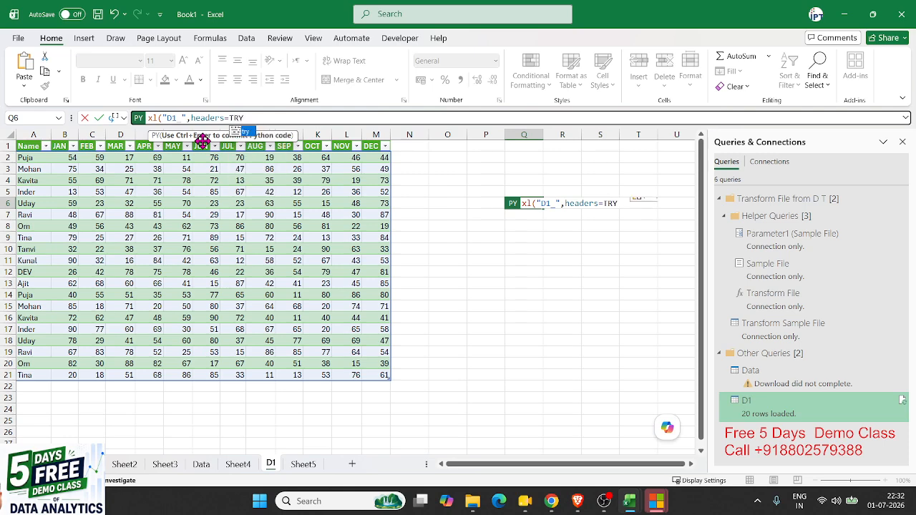
key(BackSpace)
key(BackSpace)
key(BackSpace)
key(BackSpace)
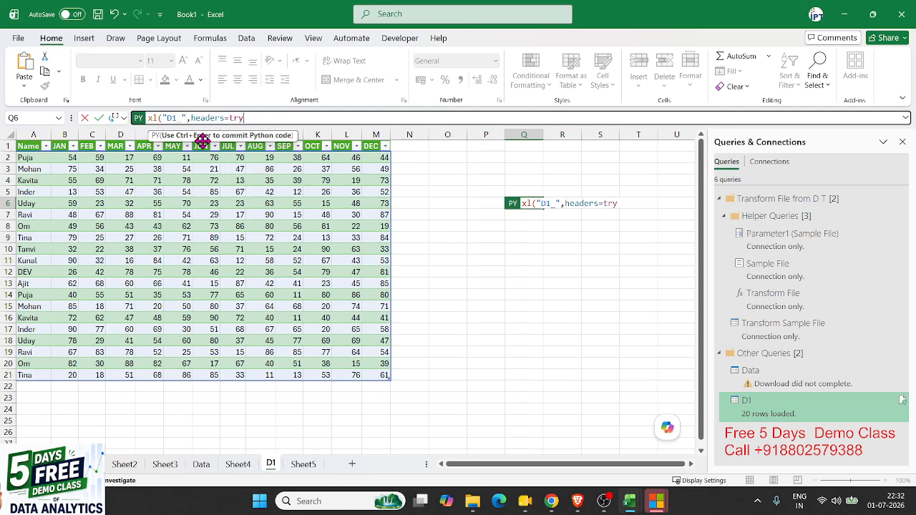
text(t)
key(BackSpace)
text(TR)
key(Tab)
key(ctrl+Return)
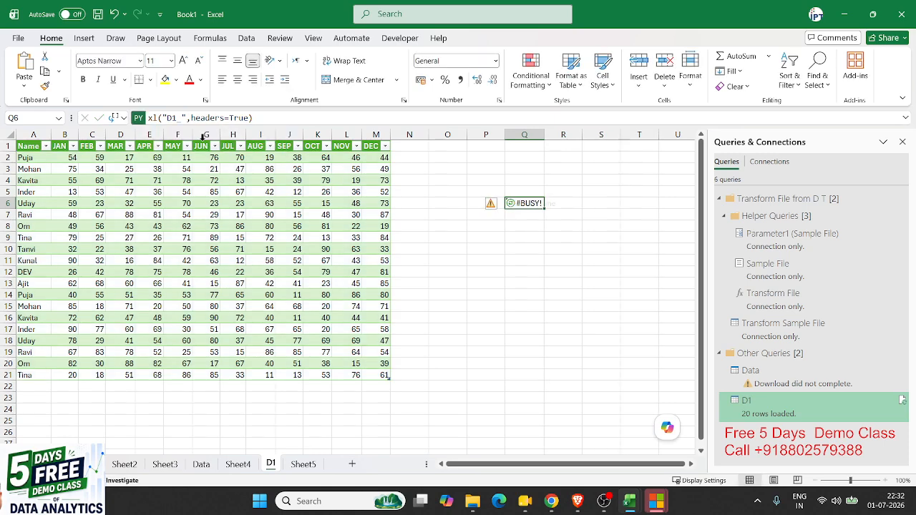
click(902, 143)
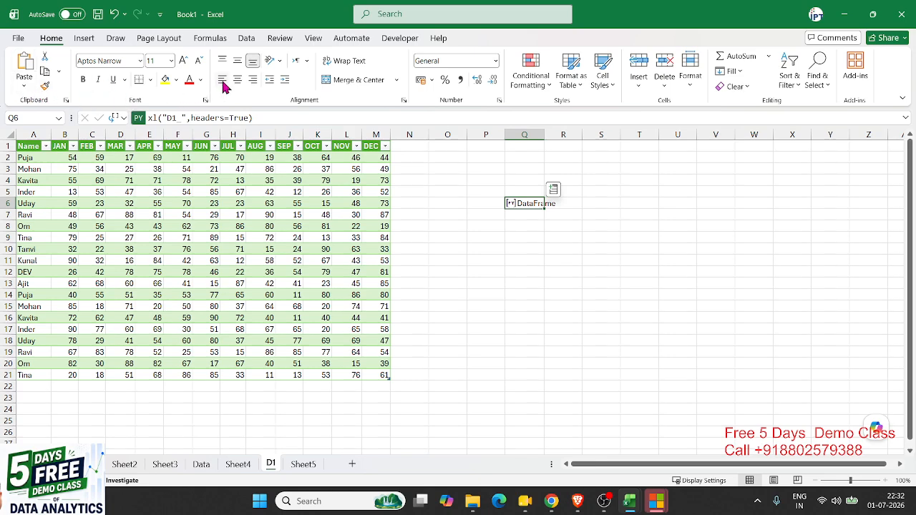
Clear the contents of the imported D1 table, including its headers, leaving the Python cell Q6 in place
click(150, 202)
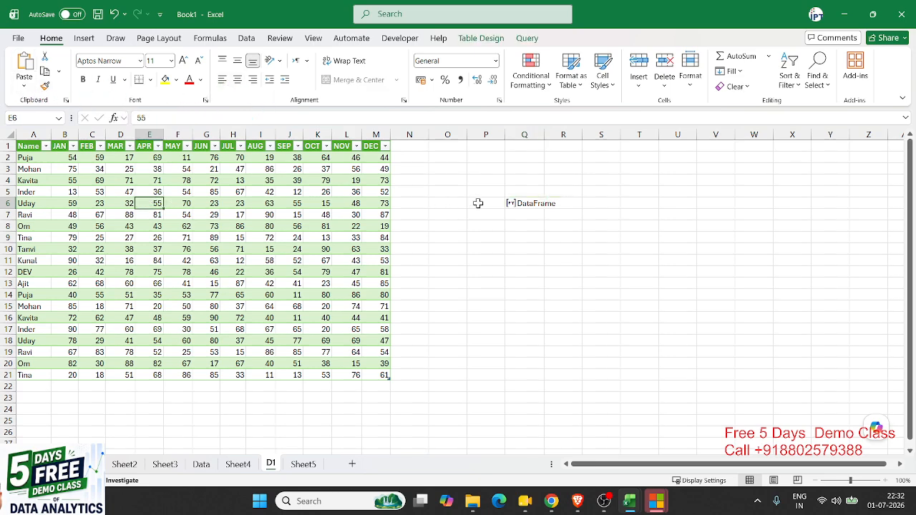
click(522, 204)
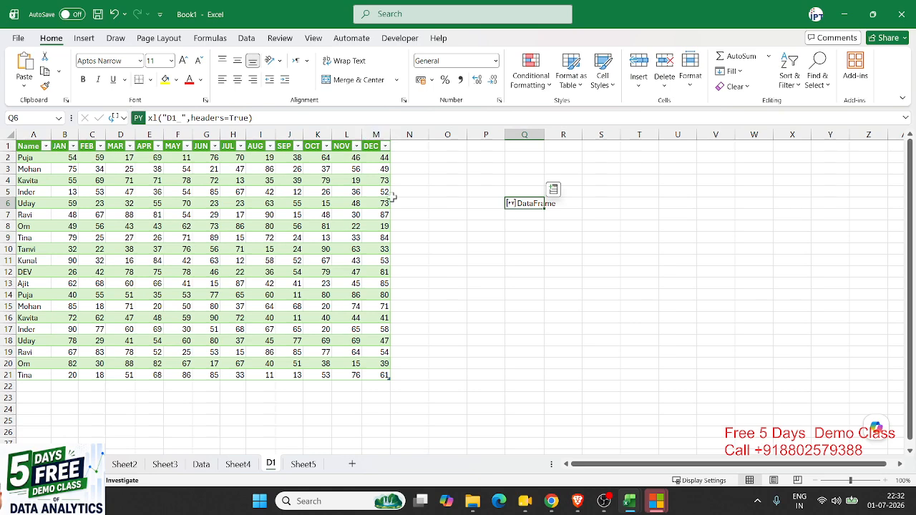
click(447, 386)
drag(468, 393, 8, 293)
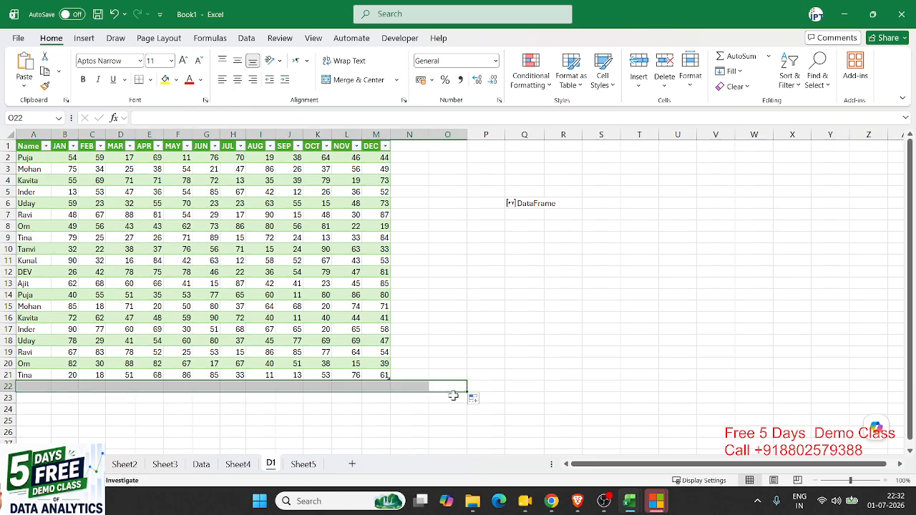
drag(467, 390, 430, 145)
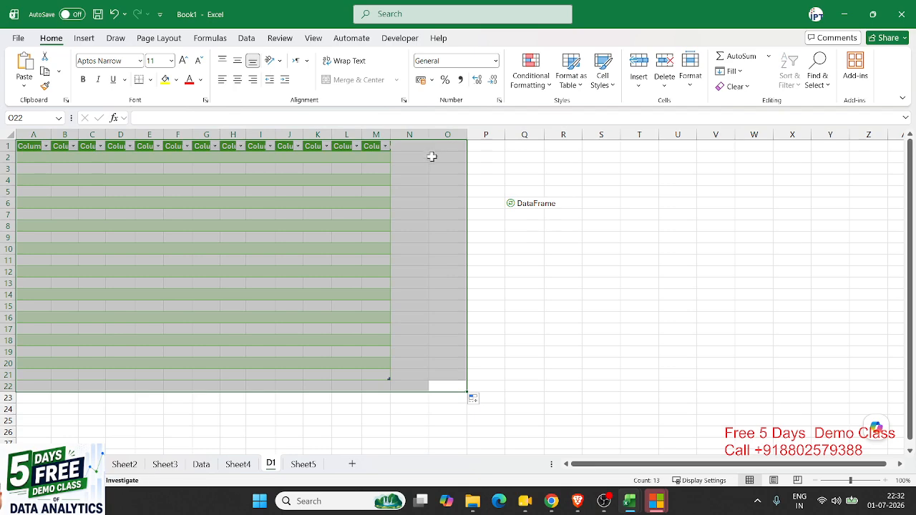
click(444, 178)
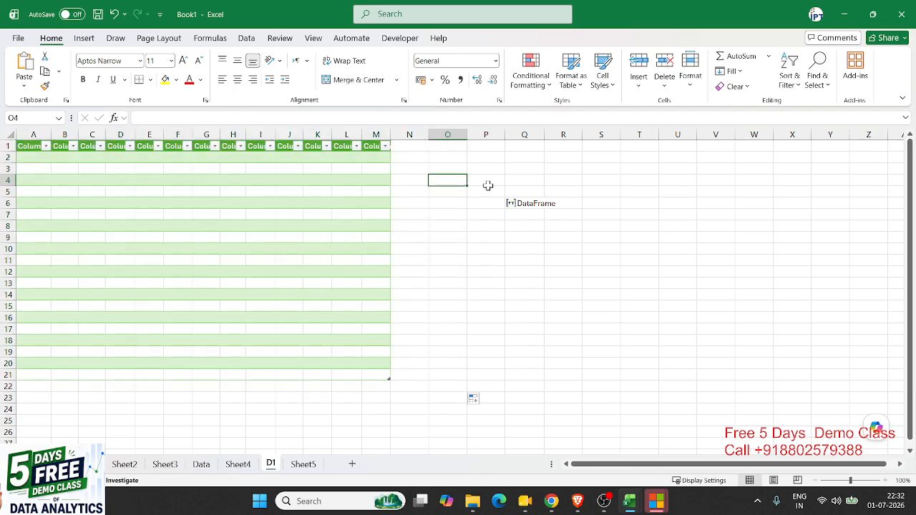
Set the output of the Python cell Q6 to Excel values
click(515, 205)
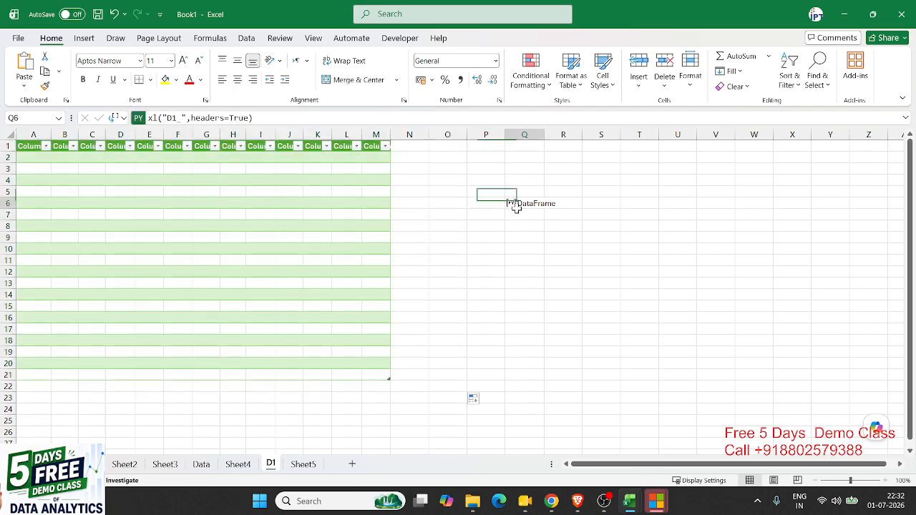
click(119, 118)
click(129, 169)
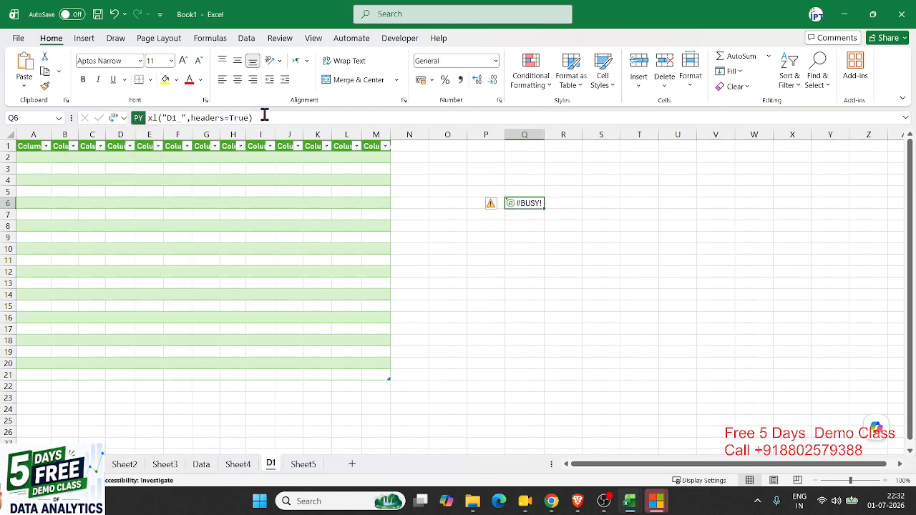
Undo the output change in Q6 and the clearing of the D1 table, then recheck Q6
click(346, 260)
key(ctrl+z)
key(ctrl+z)
click(473, 268)
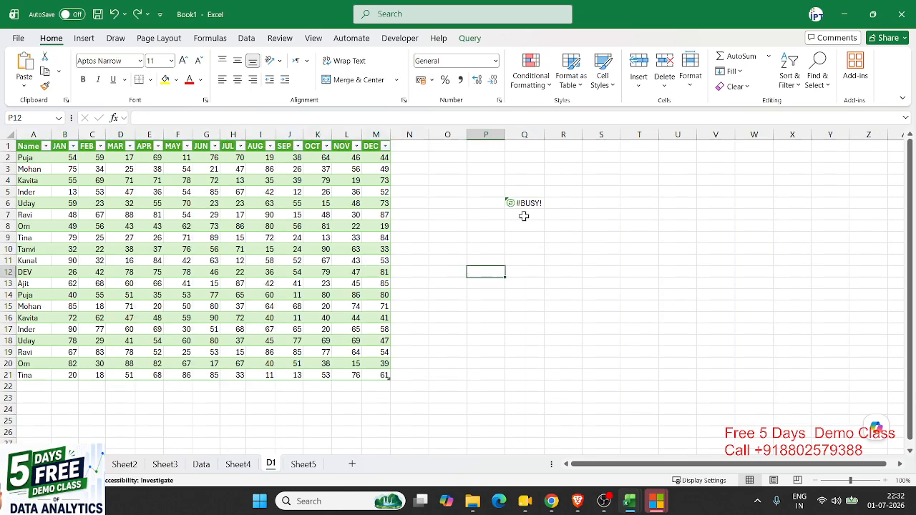
click(524, 203)
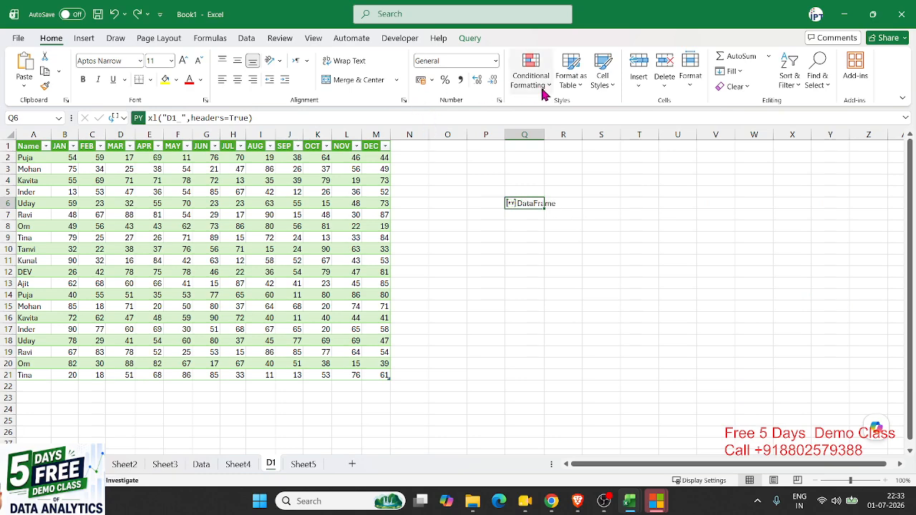
Look for the Python and data commands, then show the workbook's queries and connections
click(211, 39)
click(161, 41)
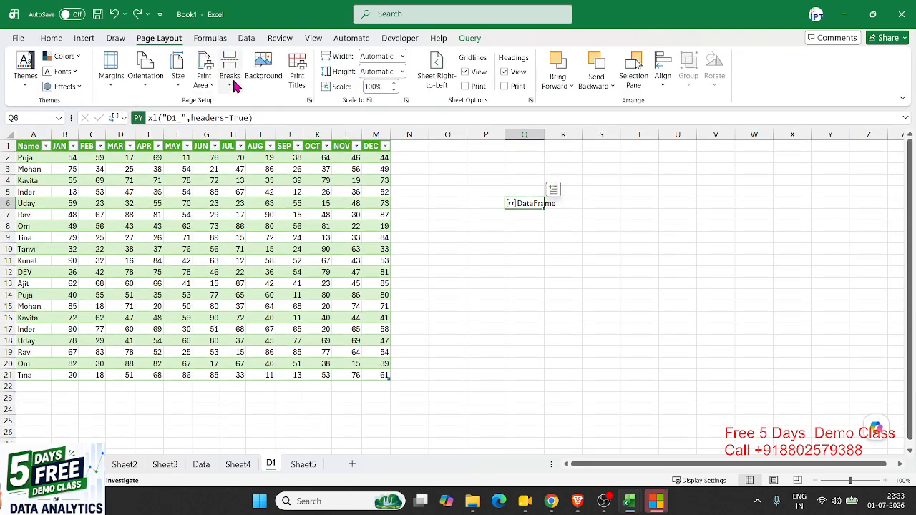
click(209, 39)
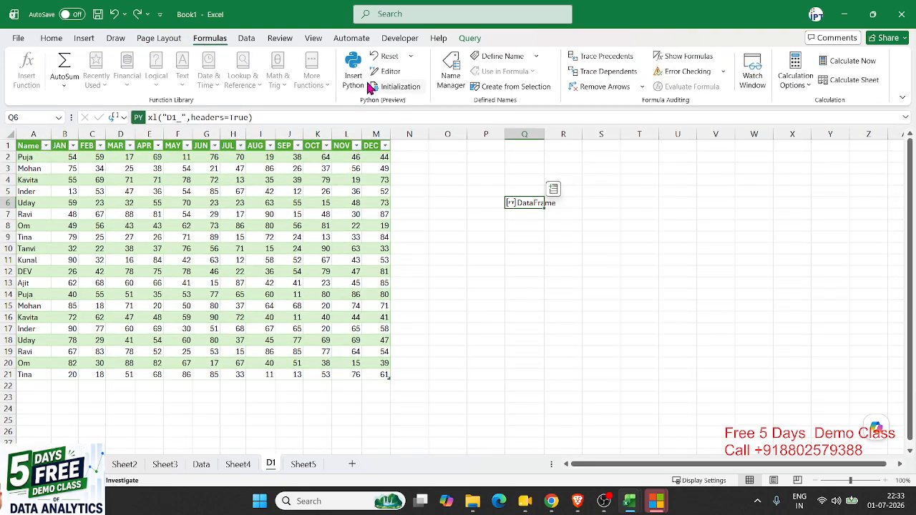
click(518, 273)
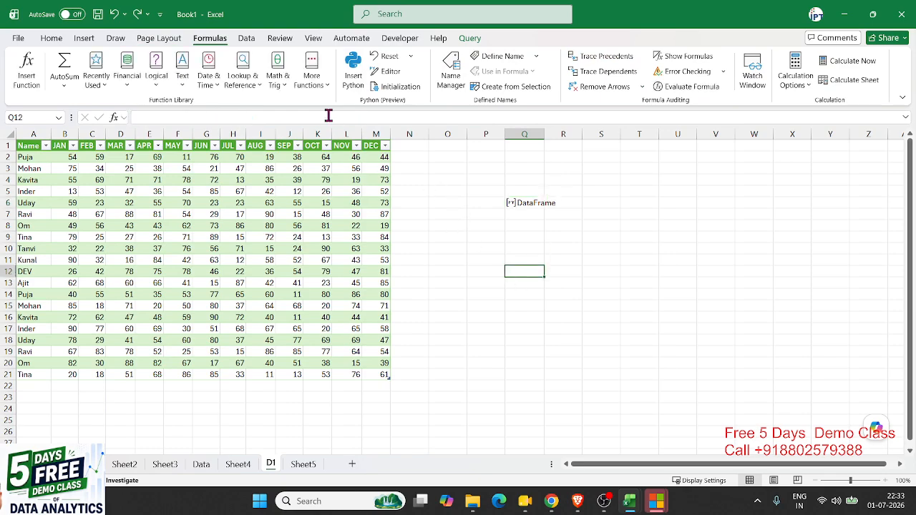
click(245, 38)
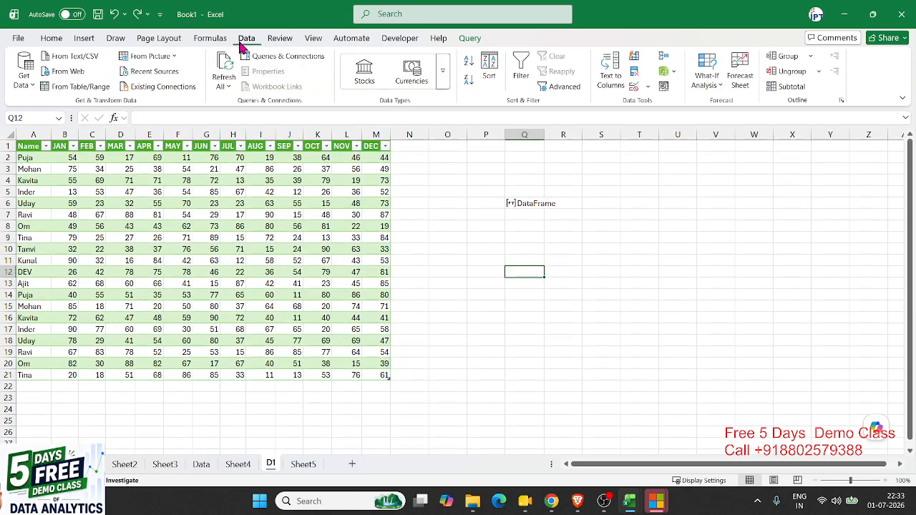
click(285, 56)
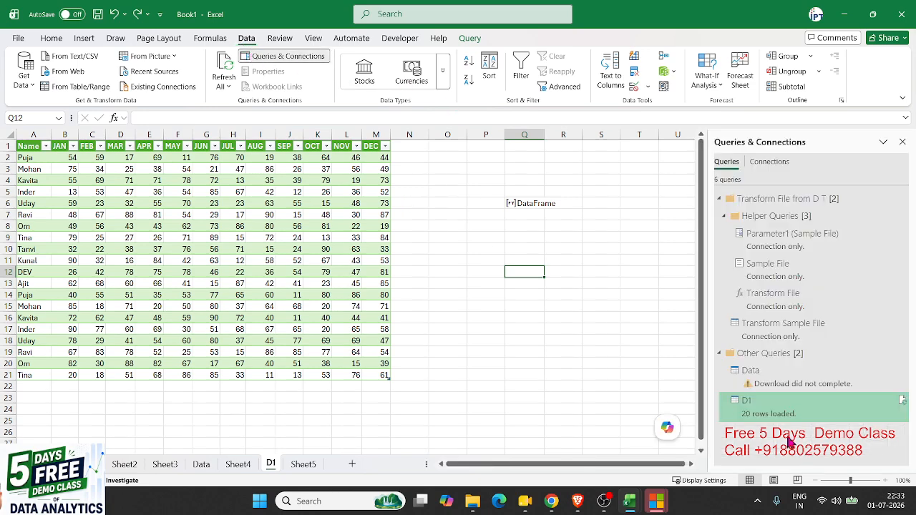
Change the Python code in Q6 to reference the D1 query as xl("_xlpq.D1",headers=True) and commit it
click(535, 203)
click(182, 118)
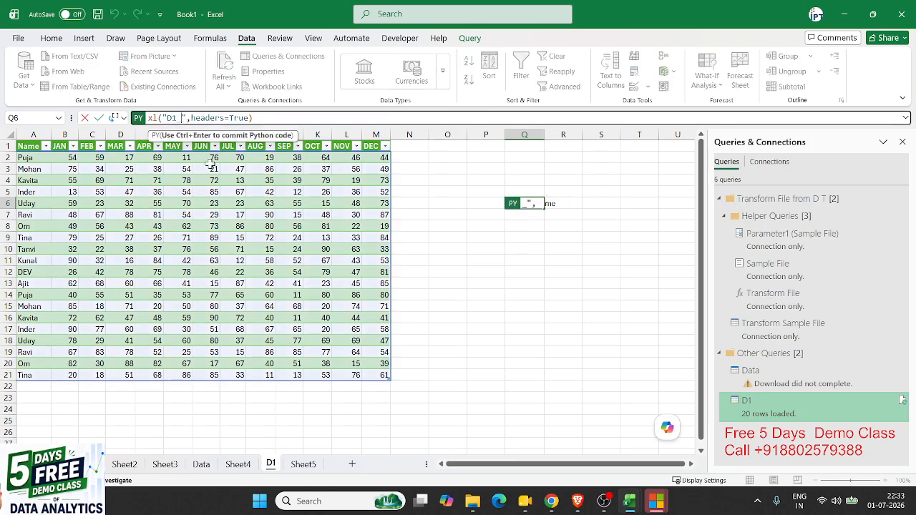
key(BackSpace)
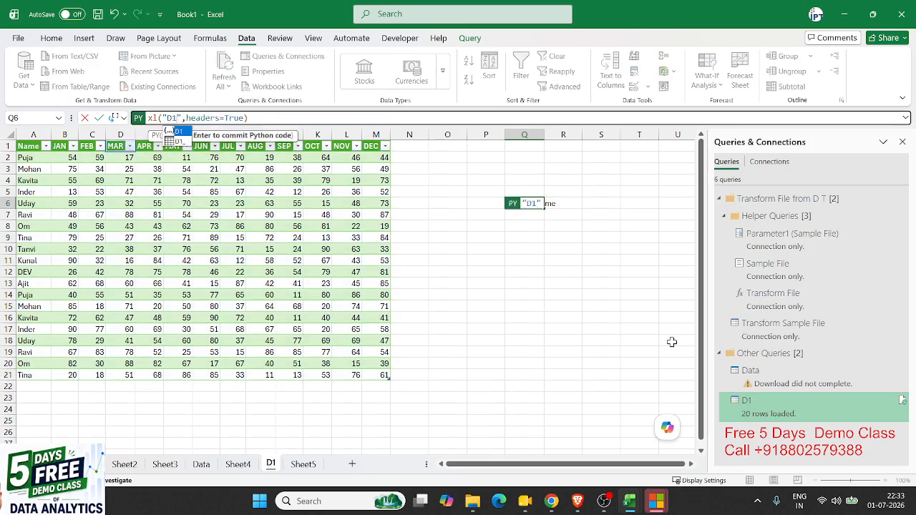
key(Tab)
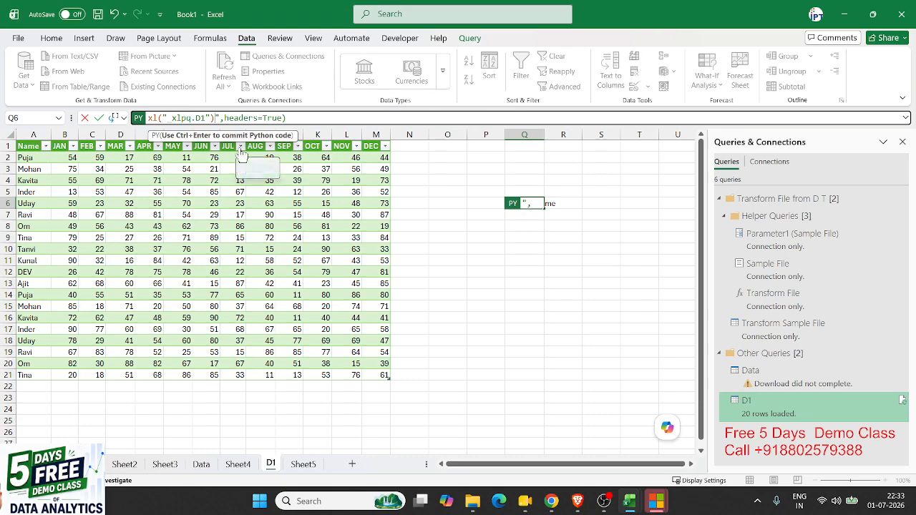
key(ctrl+Return)
key(Return)
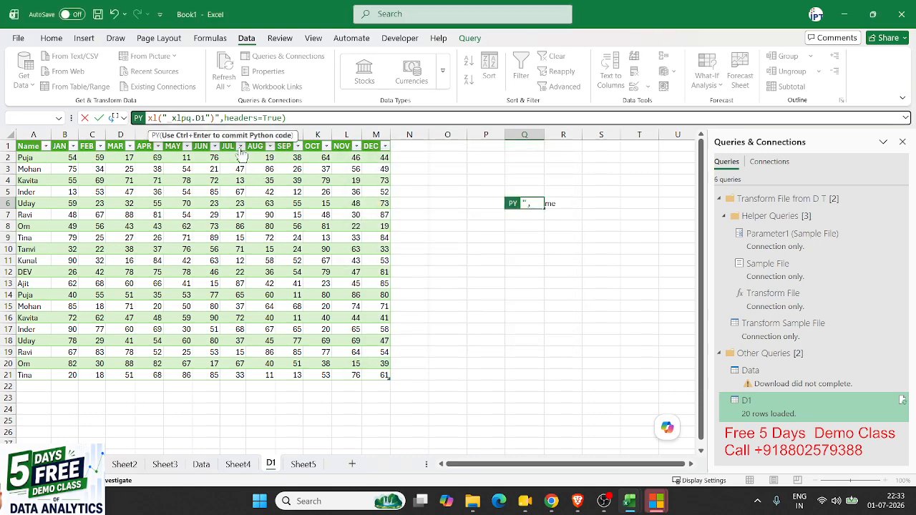
click(210, 118)
text("))
key(BackSpace)
key(BackSpace)
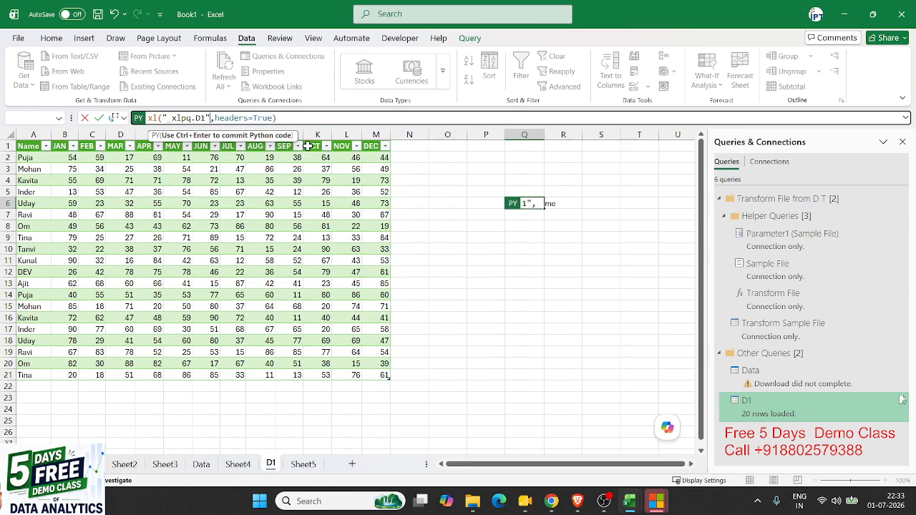
key(ctrl+Return)
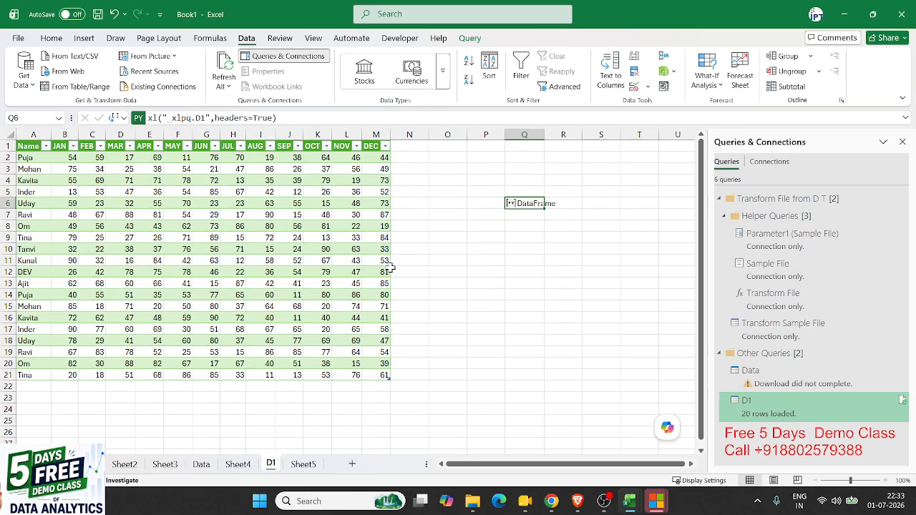
Output the Q6 DataFrame as Excel values and delete columns A to M that hold the imported D1 table
click(118, 117)
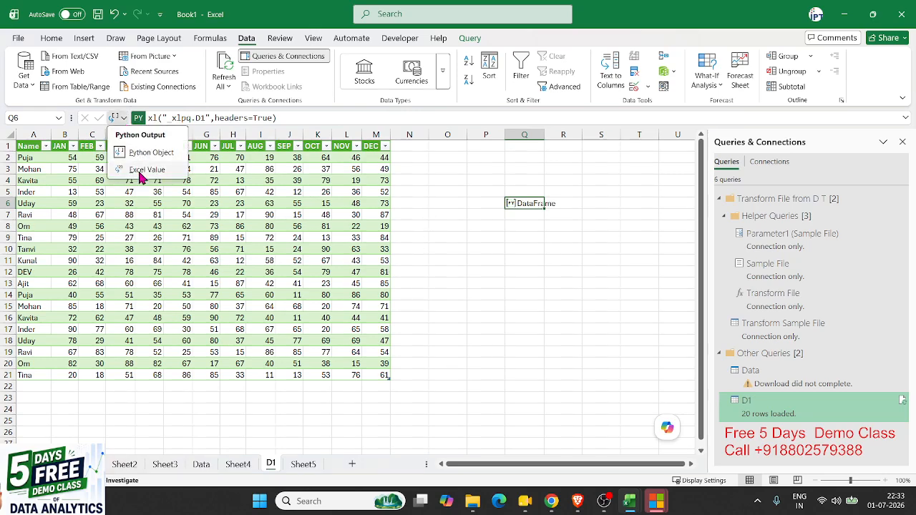
click(146, 170)
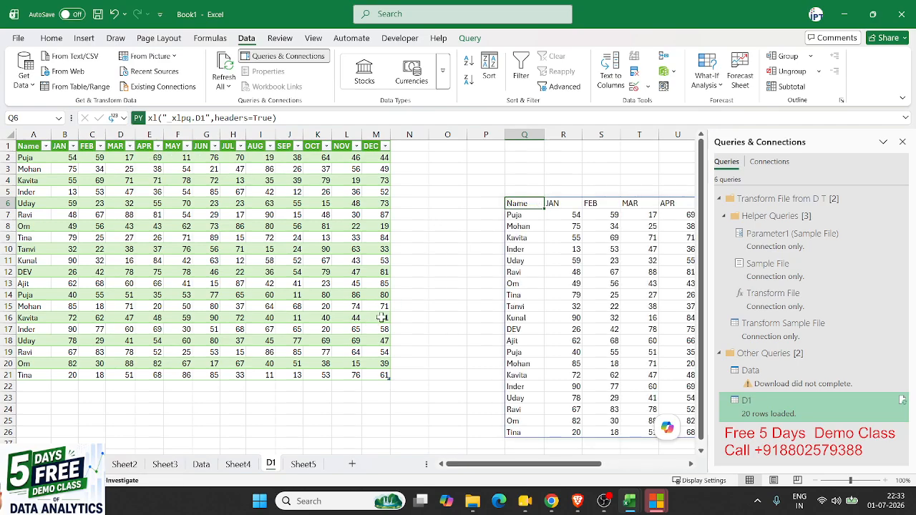
drag(375, 134, 26, 136)
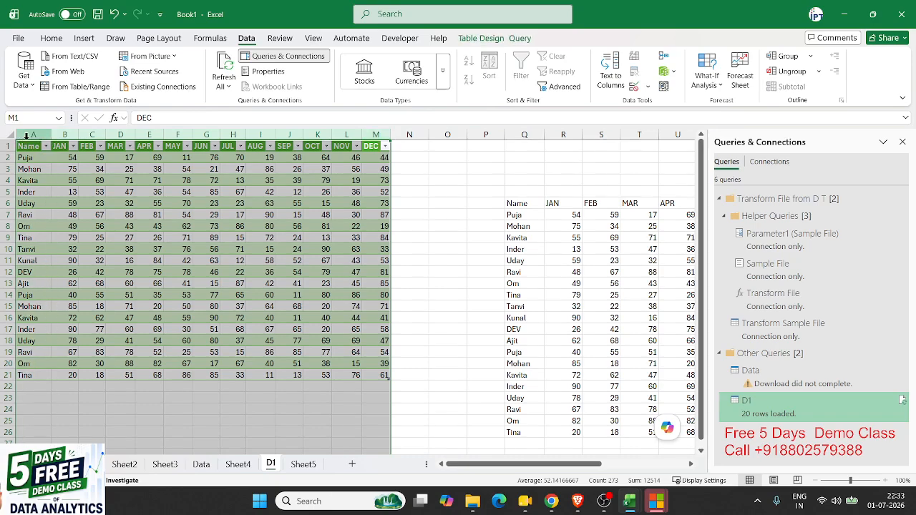
key(ctrl+minus)
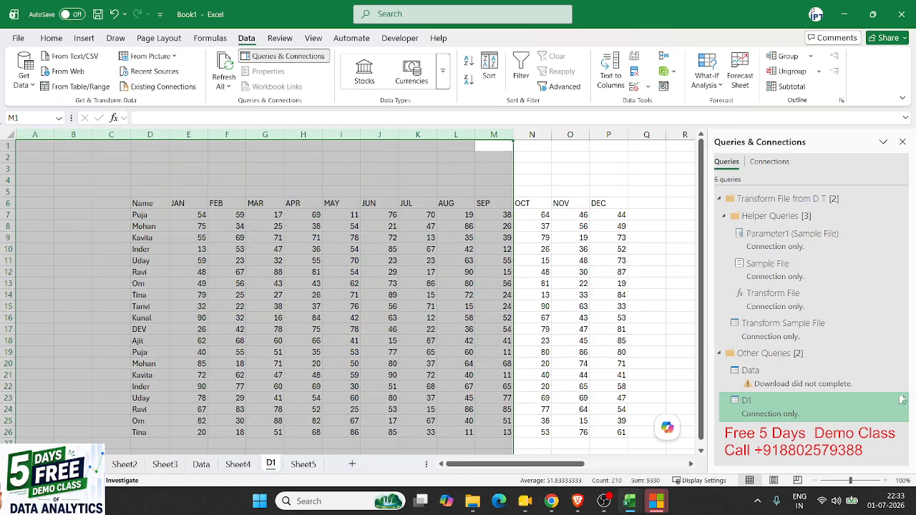
Examine the Python output starting in D6, its code and the workbook's queries without changing the formula
click(163, 204)
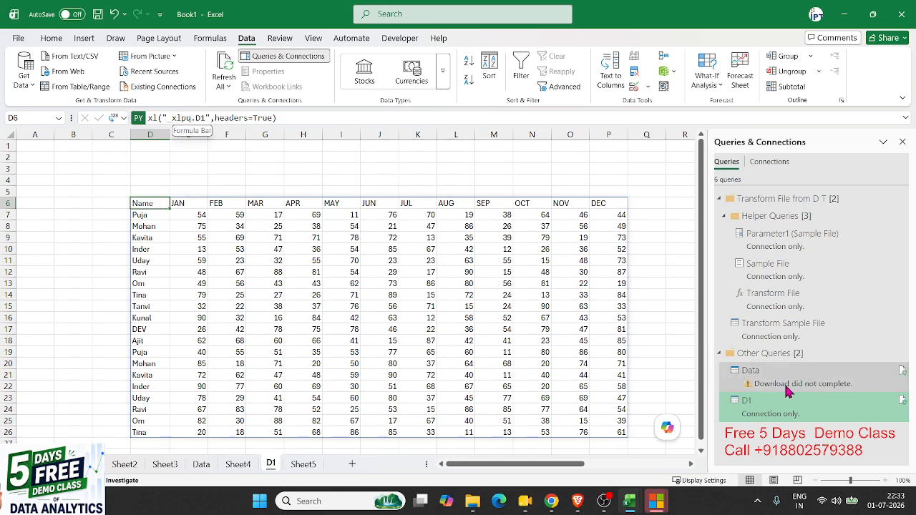
mouse_move(798, 319)
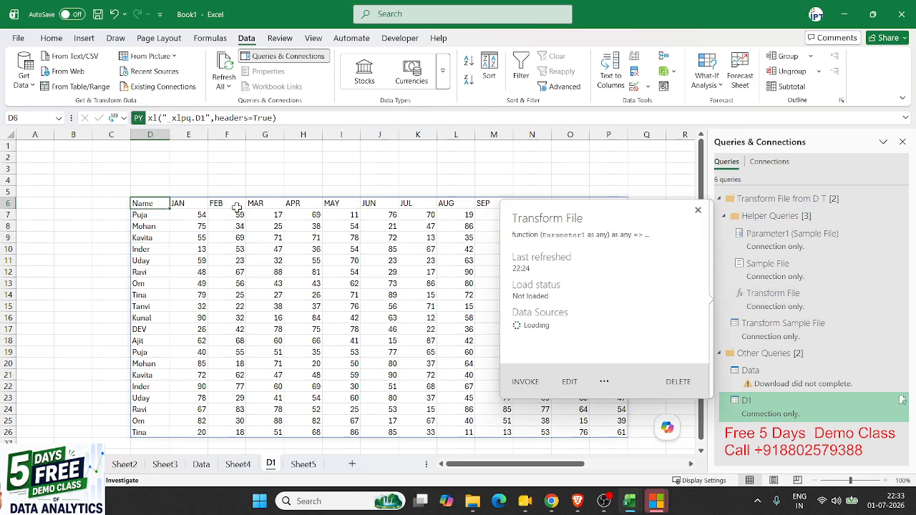
click(186, 226)
click(252, 261)
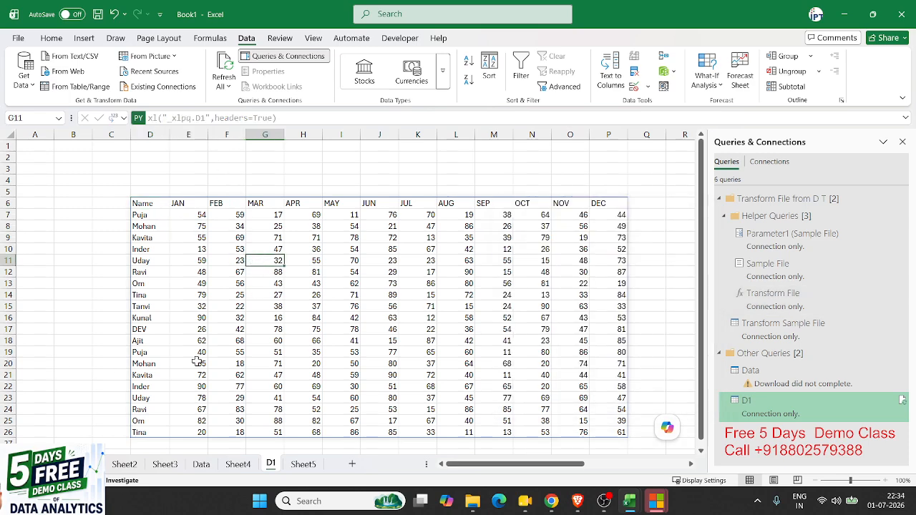
scroll(351, 293, down, 4)
scroll(350, 293, up, 4)
key(alt+Tab)
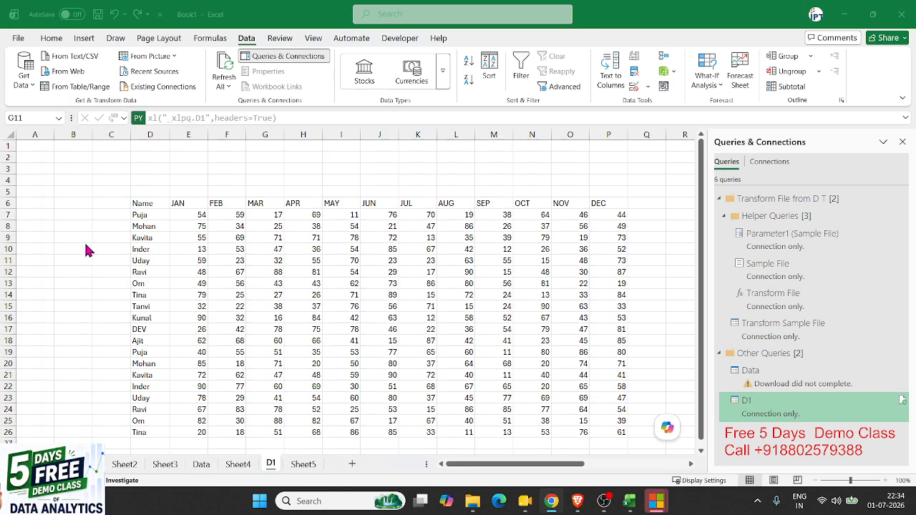
click(133, 204)
double_click(133, 204)
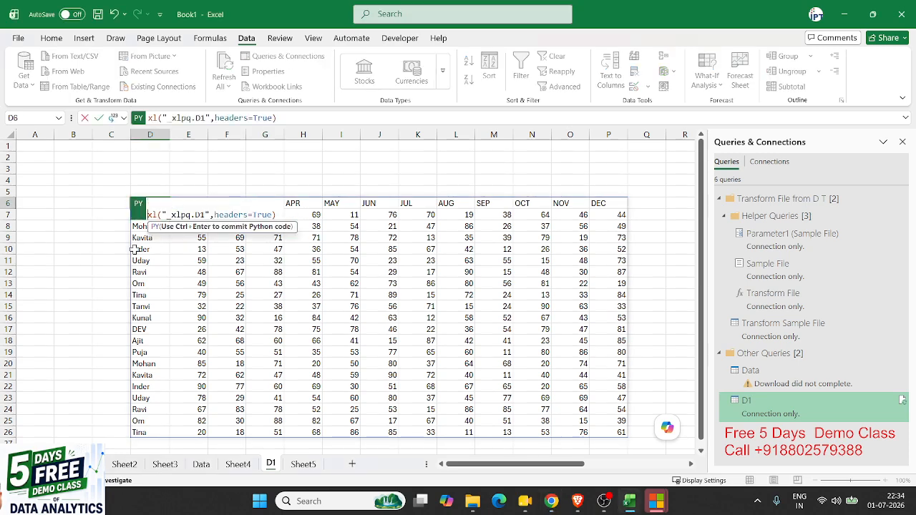
click(303, 464)
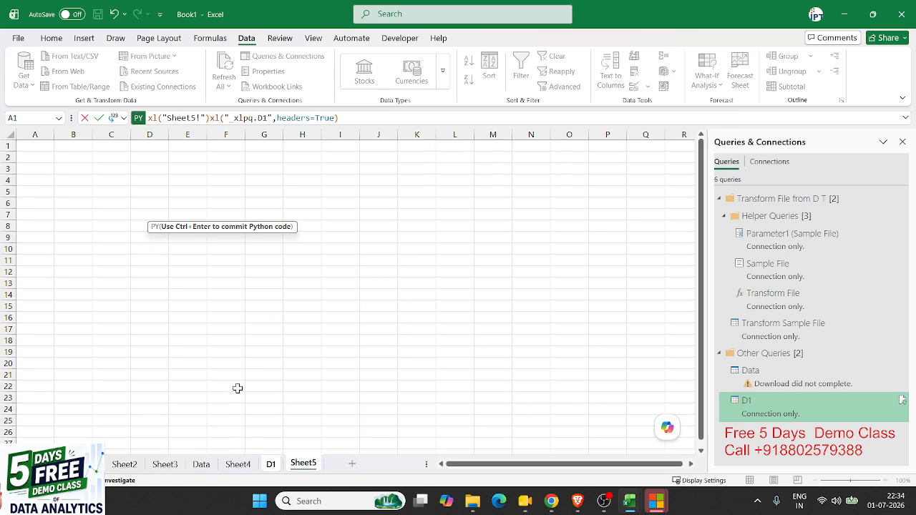
key(Escape)
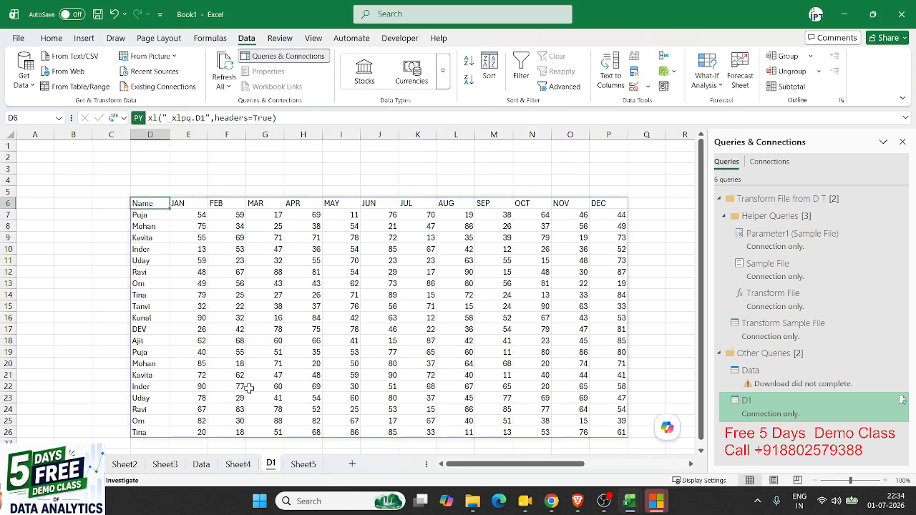
Look through Sheet4, Data and Sheet3, and check the cells of the Call_Duration by Month Python table on Sheet3
click(238, 464)
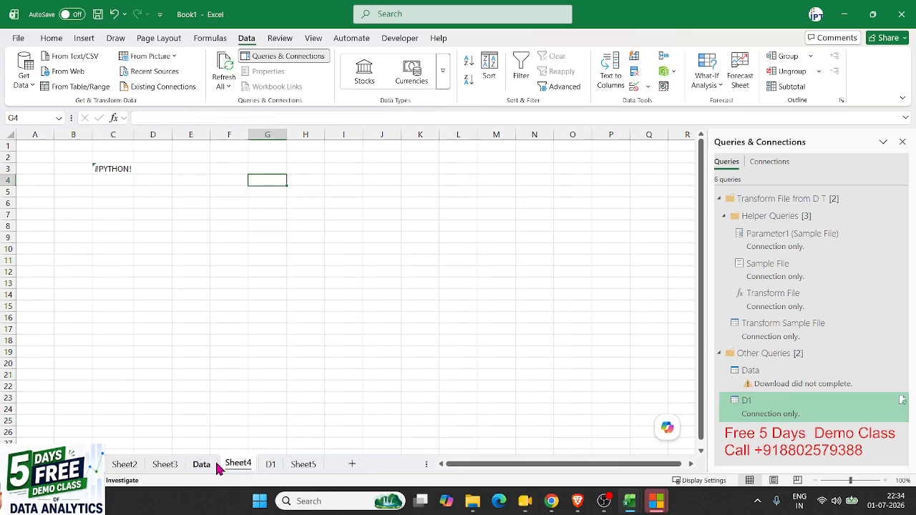
click(202, 464)
click(178, 465)
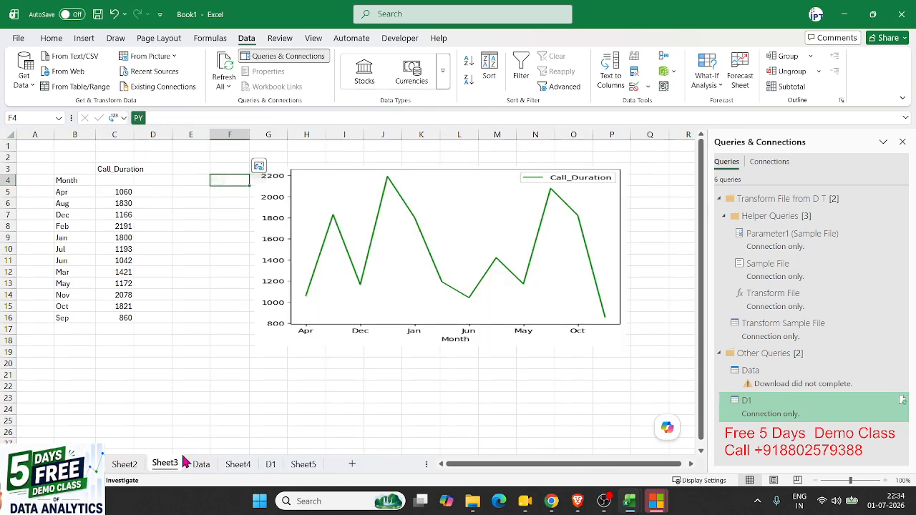
click(74, 181)
double_click(75, 180)
click(114, 169)
double_click(114, 169)
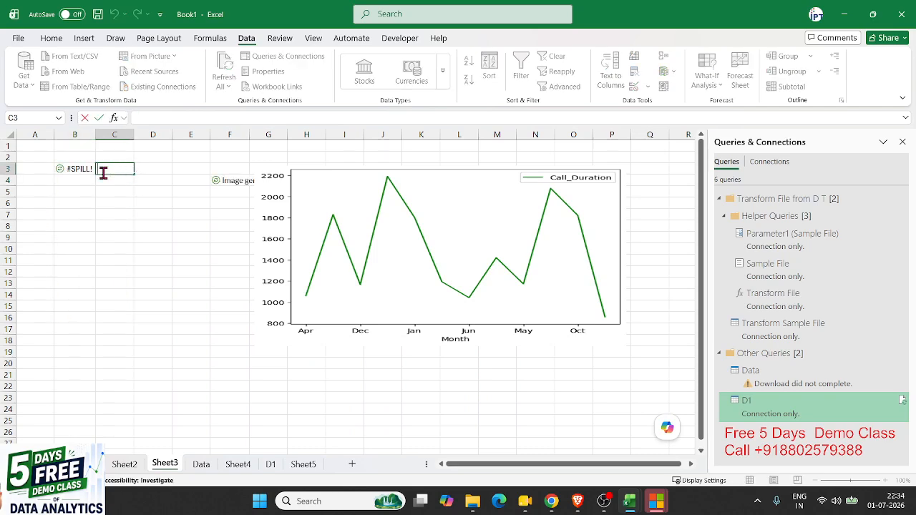
key(ctrl)
key(Escape)
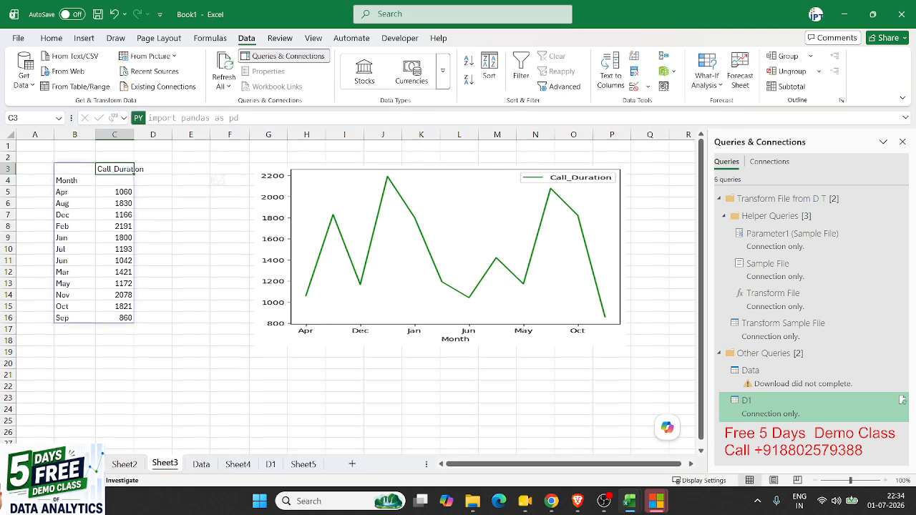
key(alt+Tab)
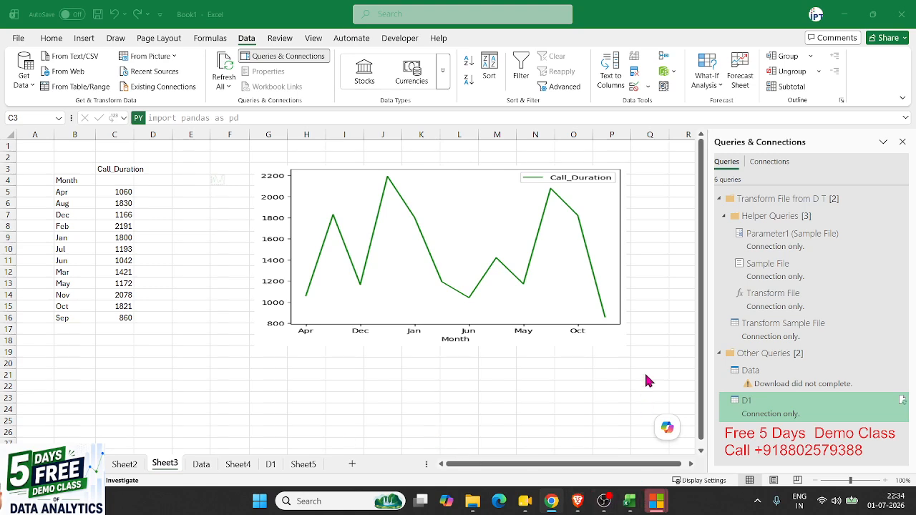
click(433, 379)
click(390, 384)
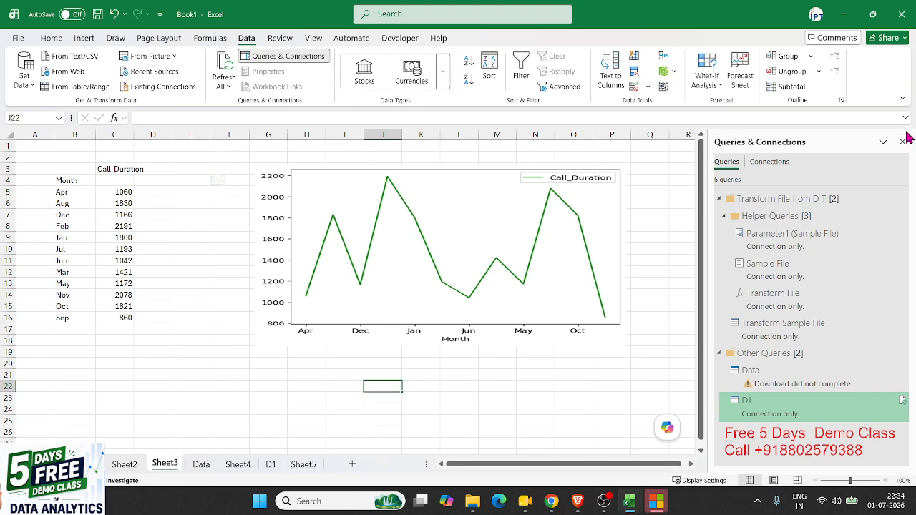
Close Book1 and the 10AMDS2 workbook without saving their changes
click(901, 16)
click(505, 310)
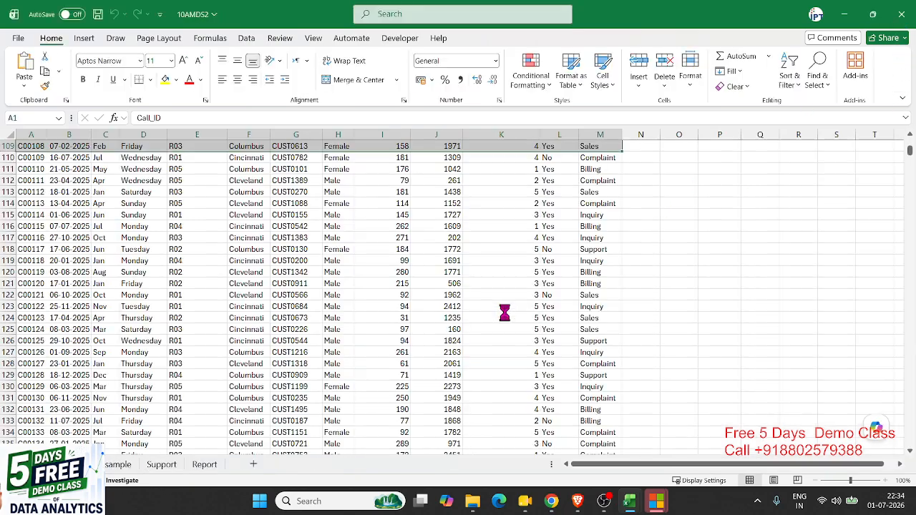
click(901, 15)
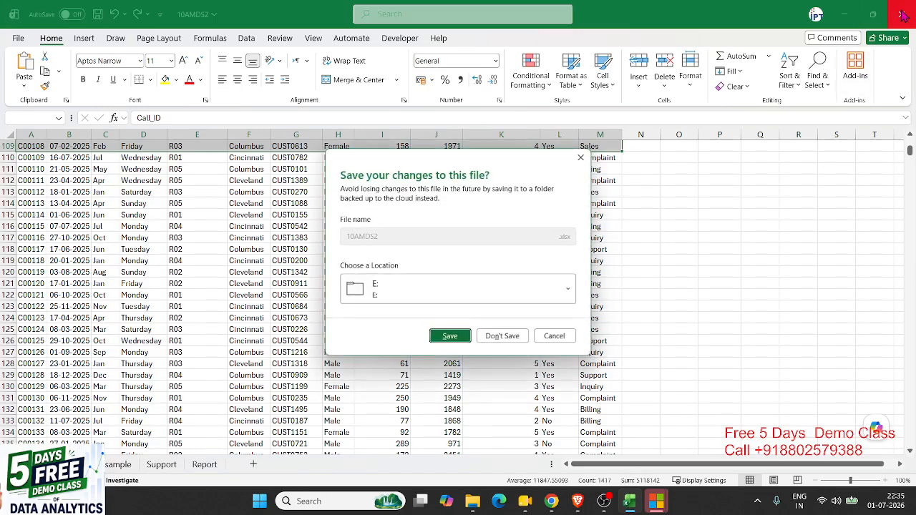
click(519, 336)
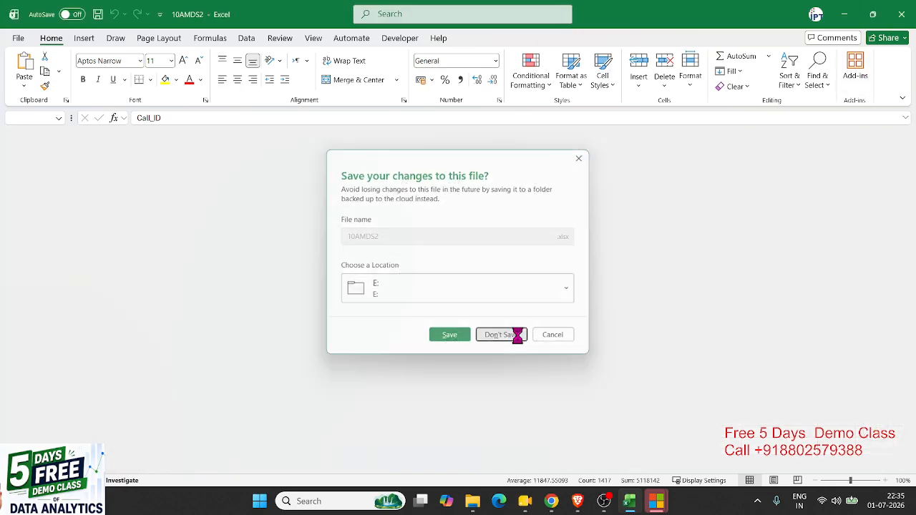
click(512, 325)
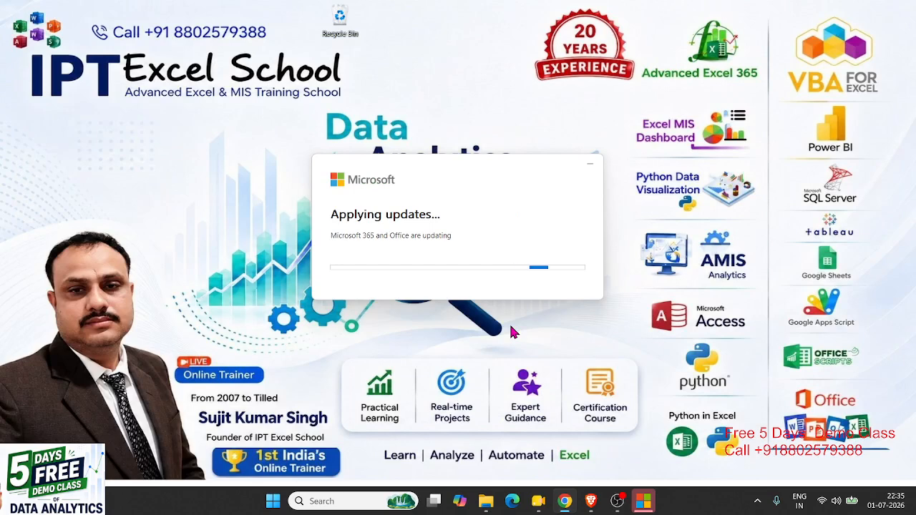